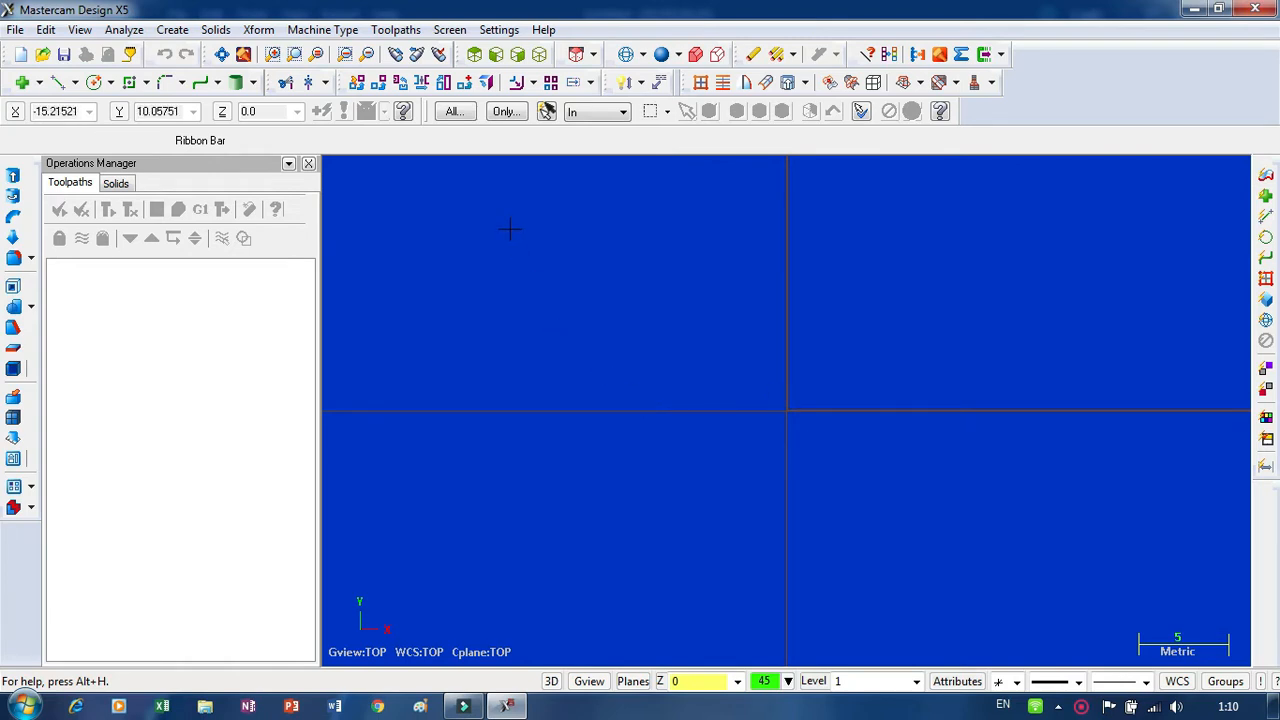
# Set both the graphics view and the construction planes to Top (WCS)
pyautogui.click(592, 684)
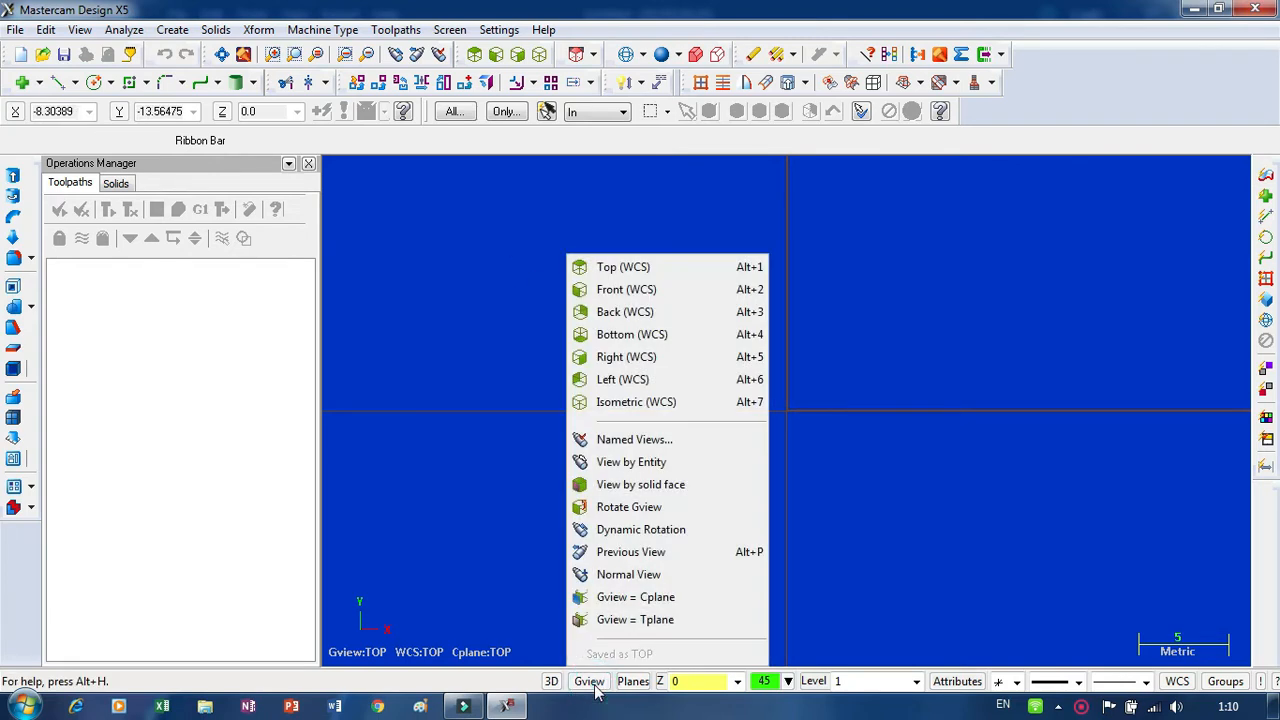
pyautogui.click(623, 267)
pyautogui.click(633, 681)
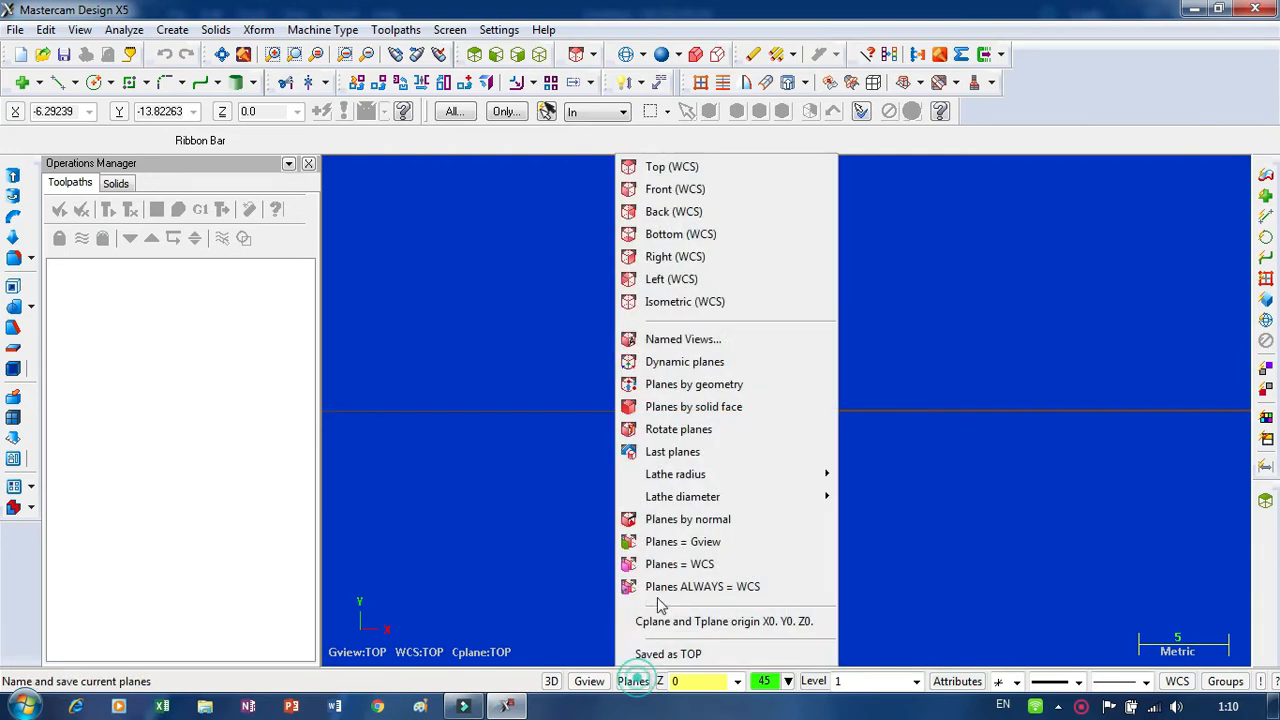
pyautogui.click(672, 167)
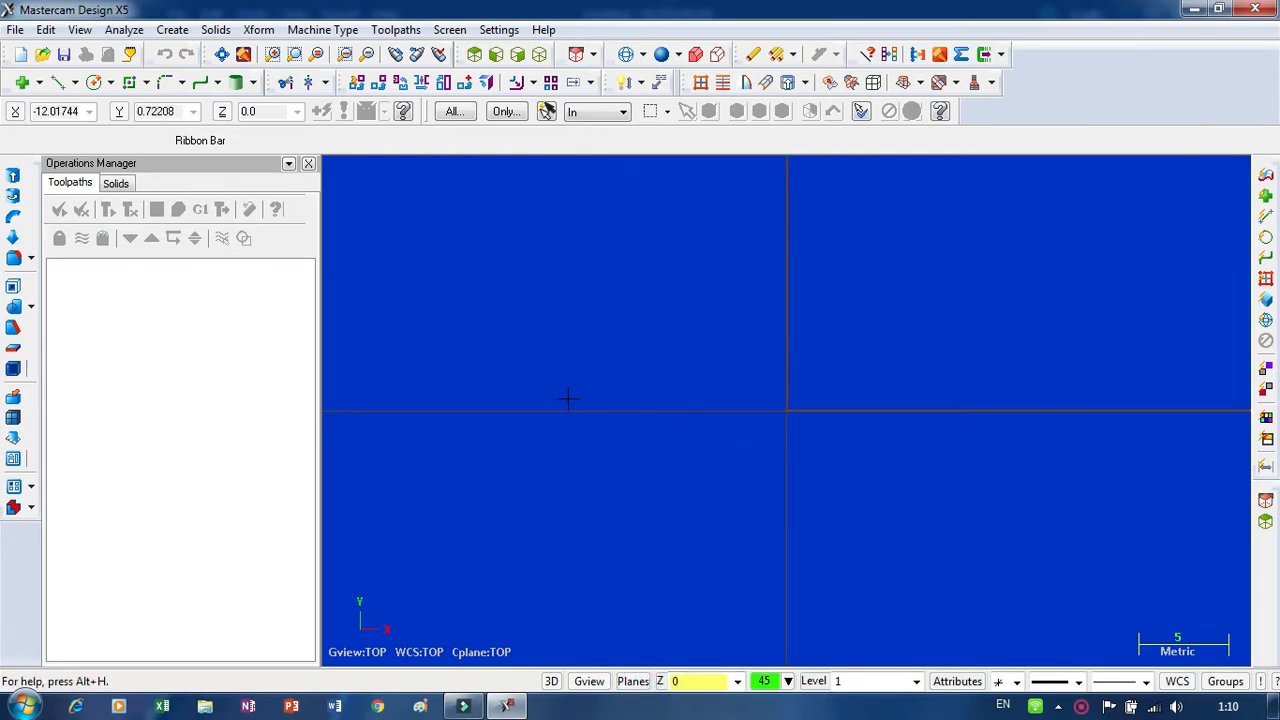
# Draw a rectangle about 17.8 mm wide and 11.1 mm high with its first corner at the origin
pyautogui.scroll(-1, 472, 370)
pyautogui.scroll(-1, 472, 370)
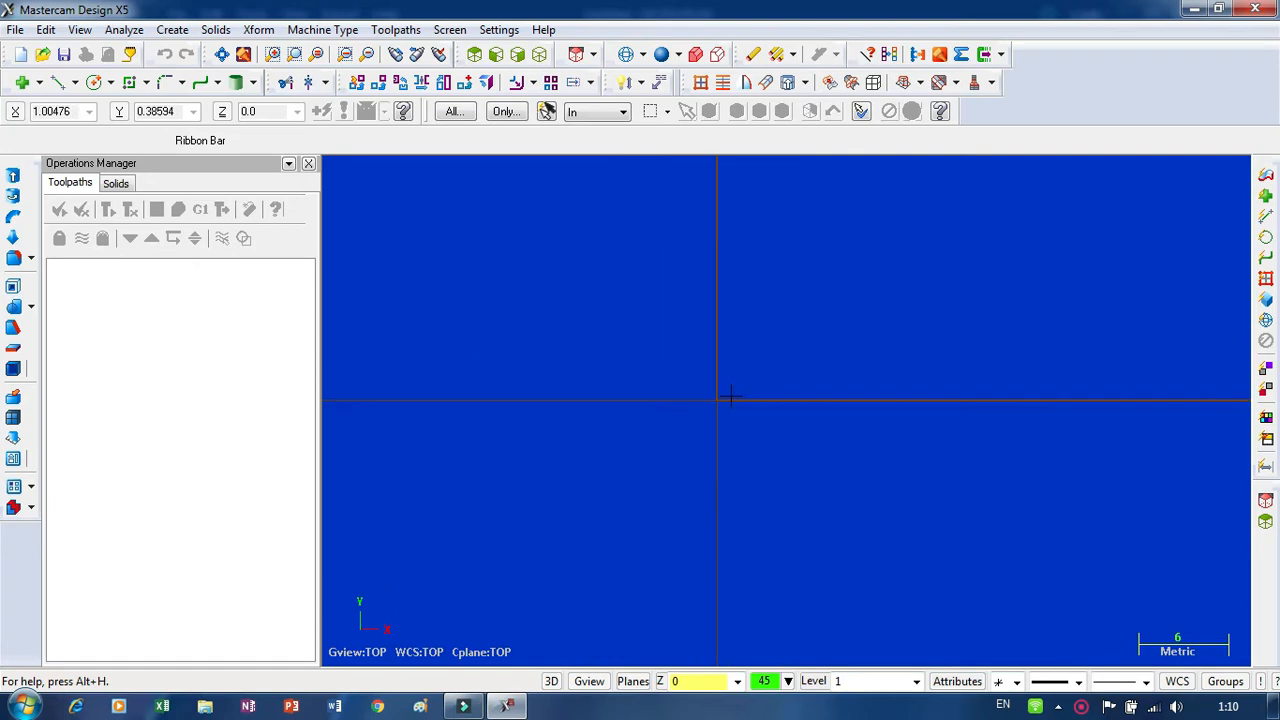
pyautogui.click(129, 83)
pyautogui.click(717, 400)
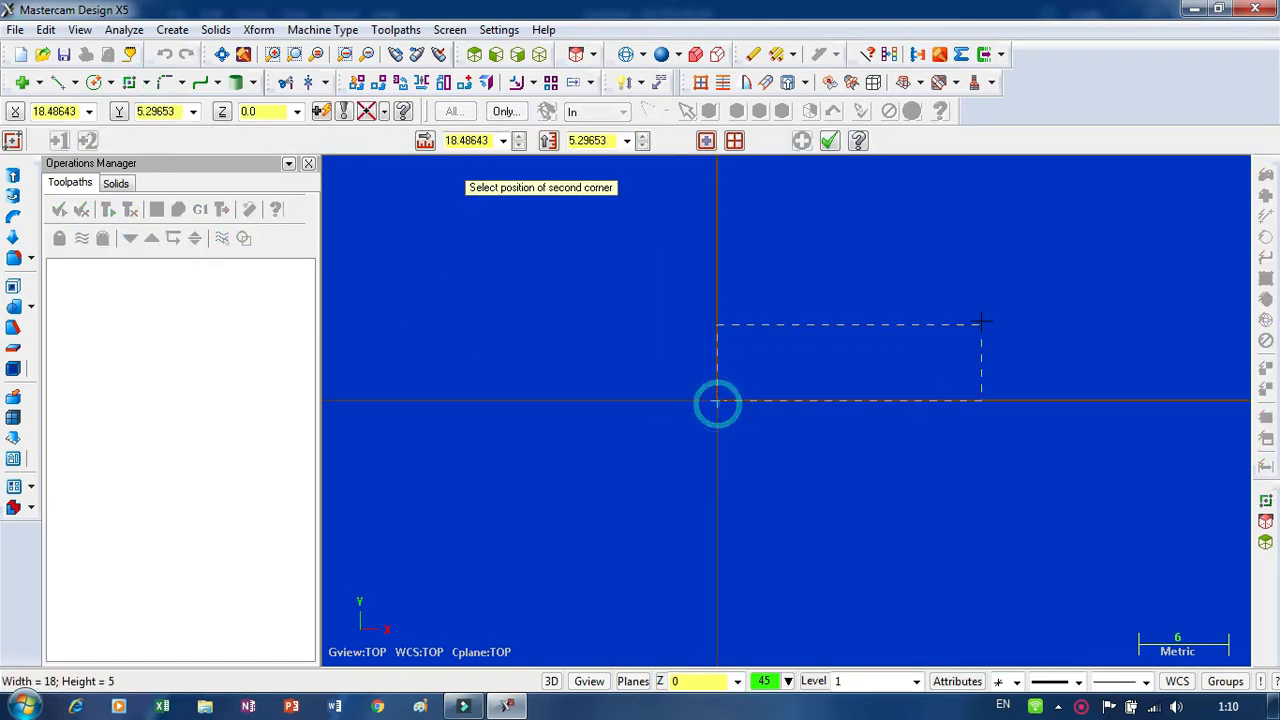
pyautogui.click(971, 241)
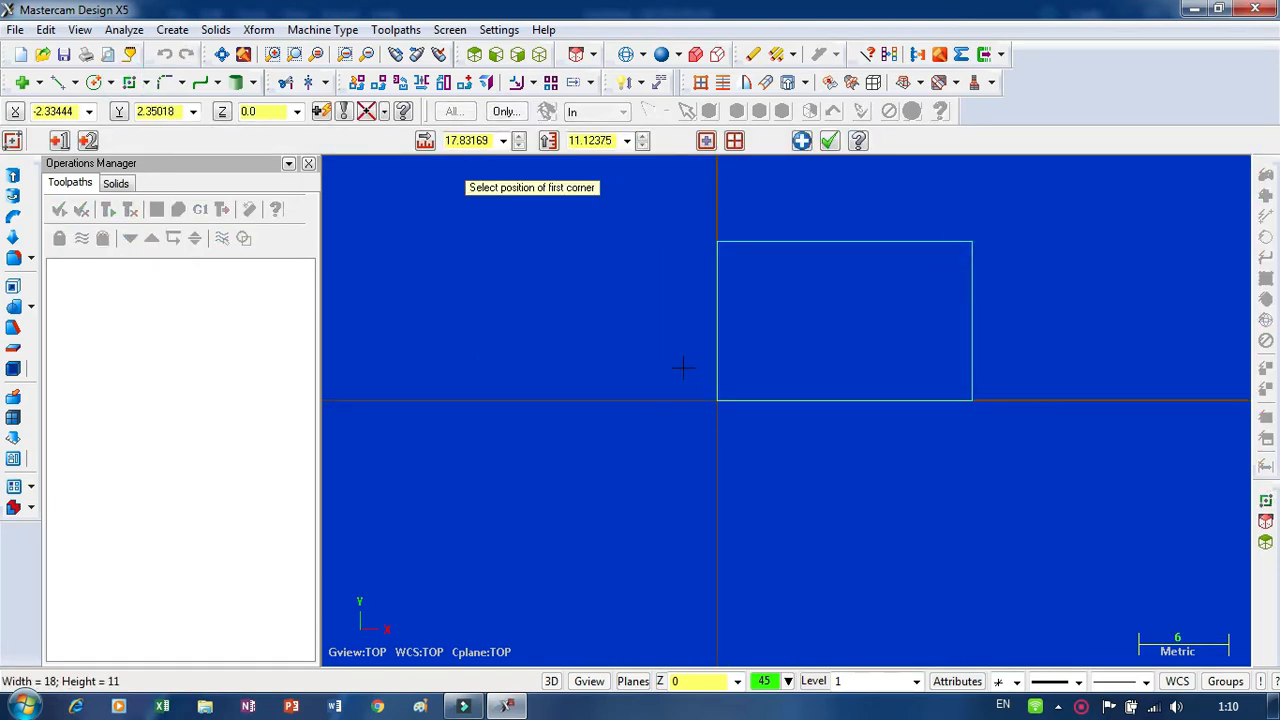
# Set the rectangle's width and height to 100 mm each and finish it
pyautogui.click(466, 140)
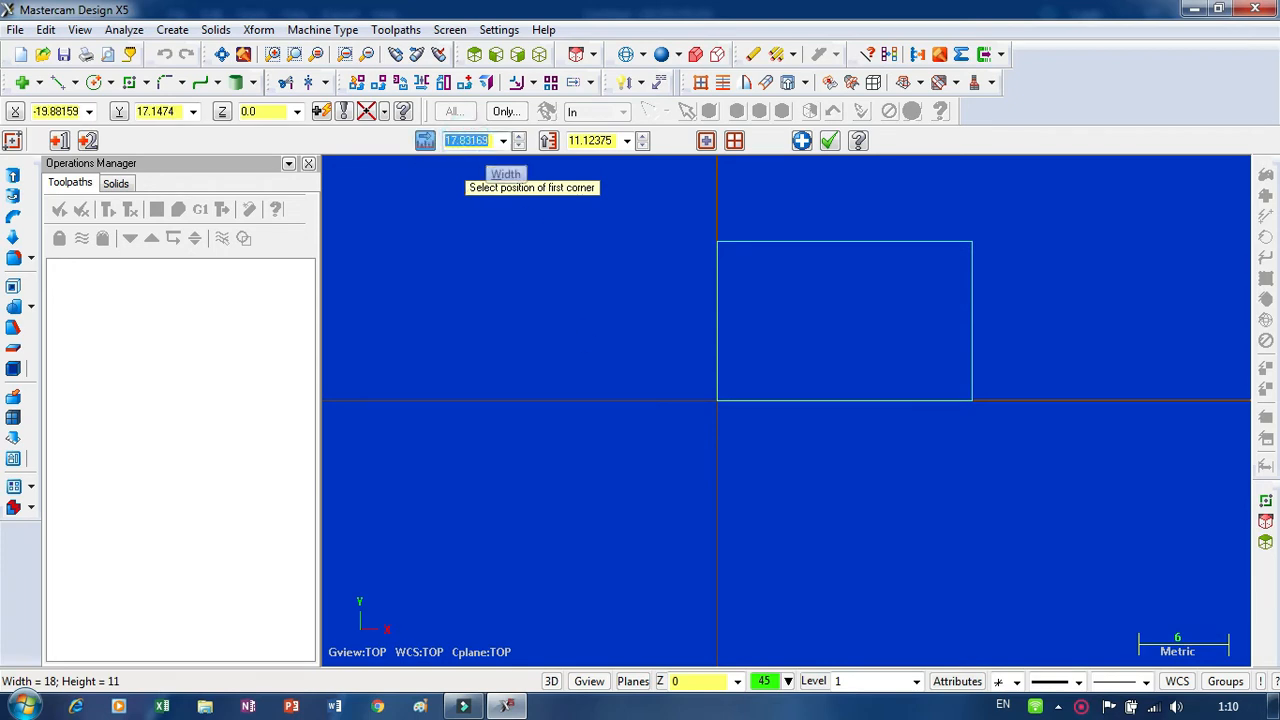
pyautogui.write('100')
pyautogui.click(588, 140)
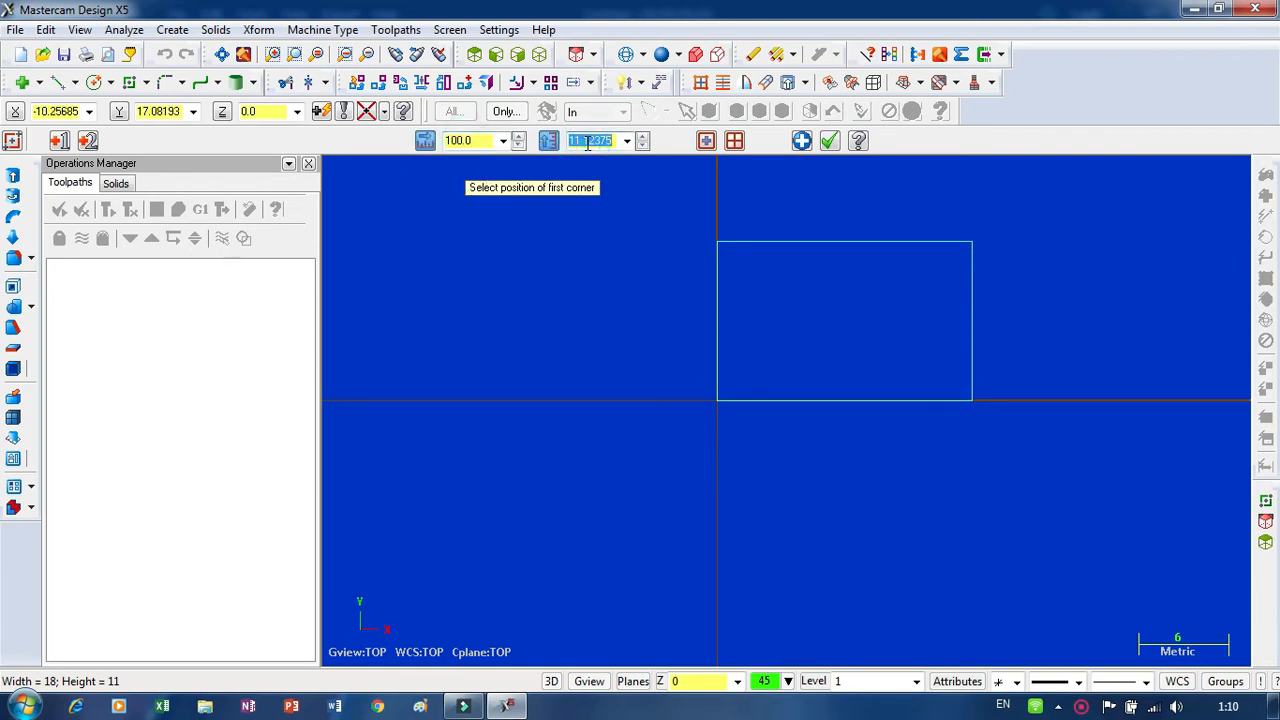
pyautogui.write('100')
pyautogui.press('Return')
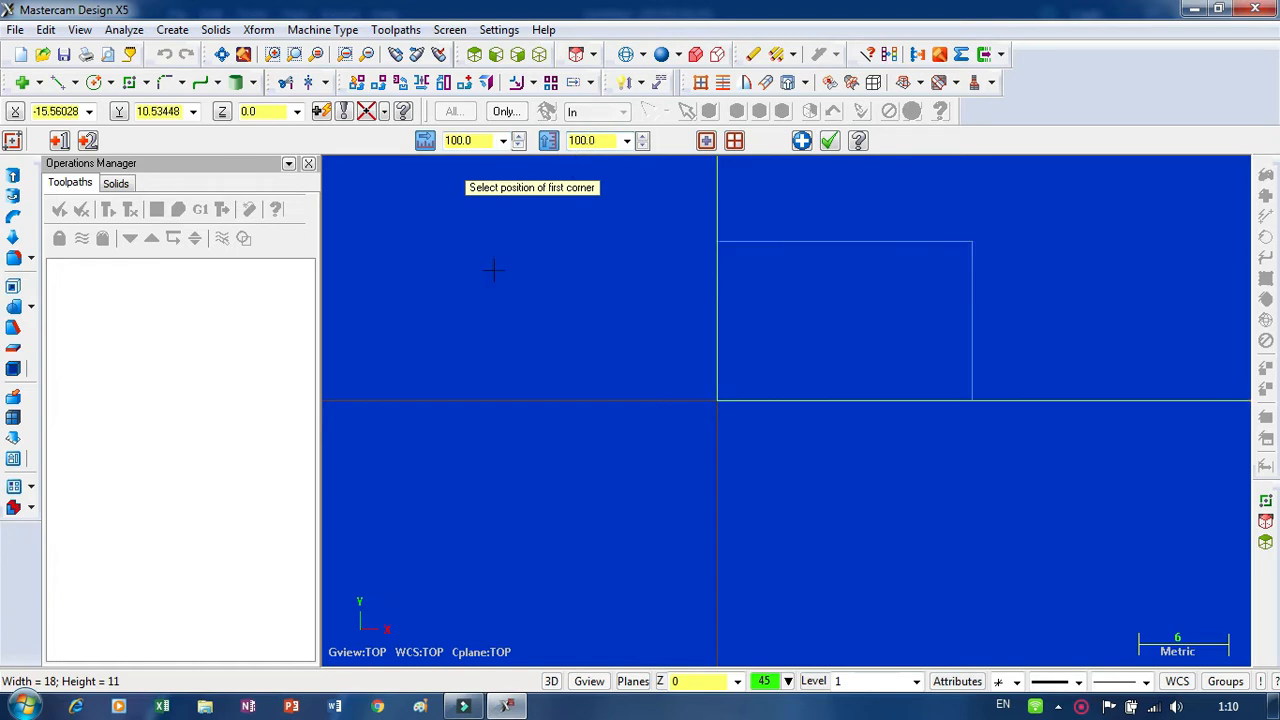
pyautogui.scroll(-1, 527, 407)
pyautogui.rightClick(592, 168)
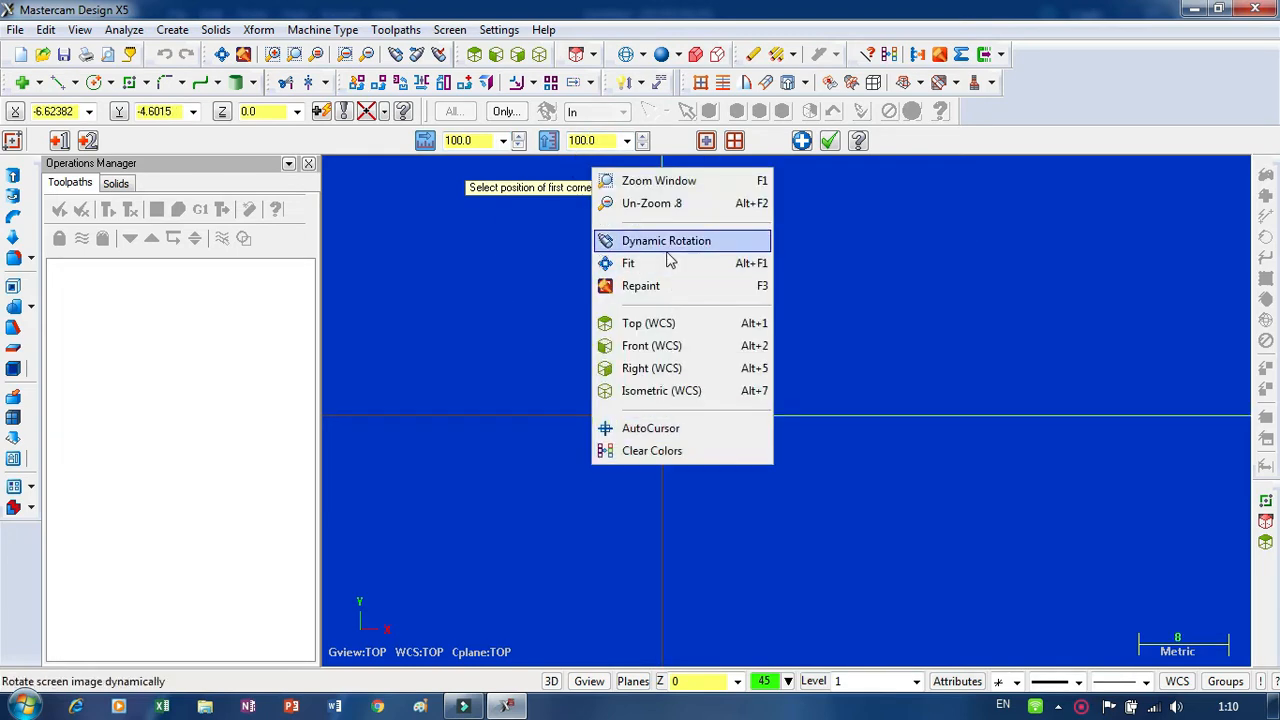
pyautogui.click(630, 263)
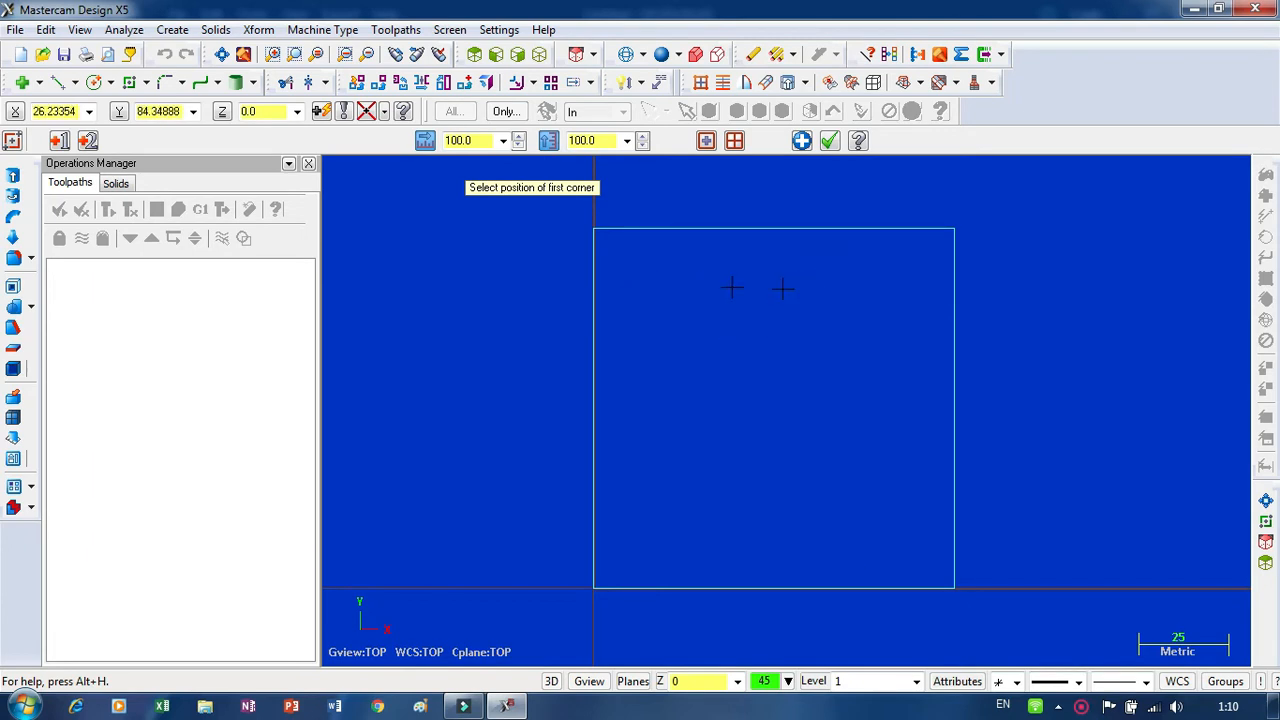
pyautogui.click(829, 140)
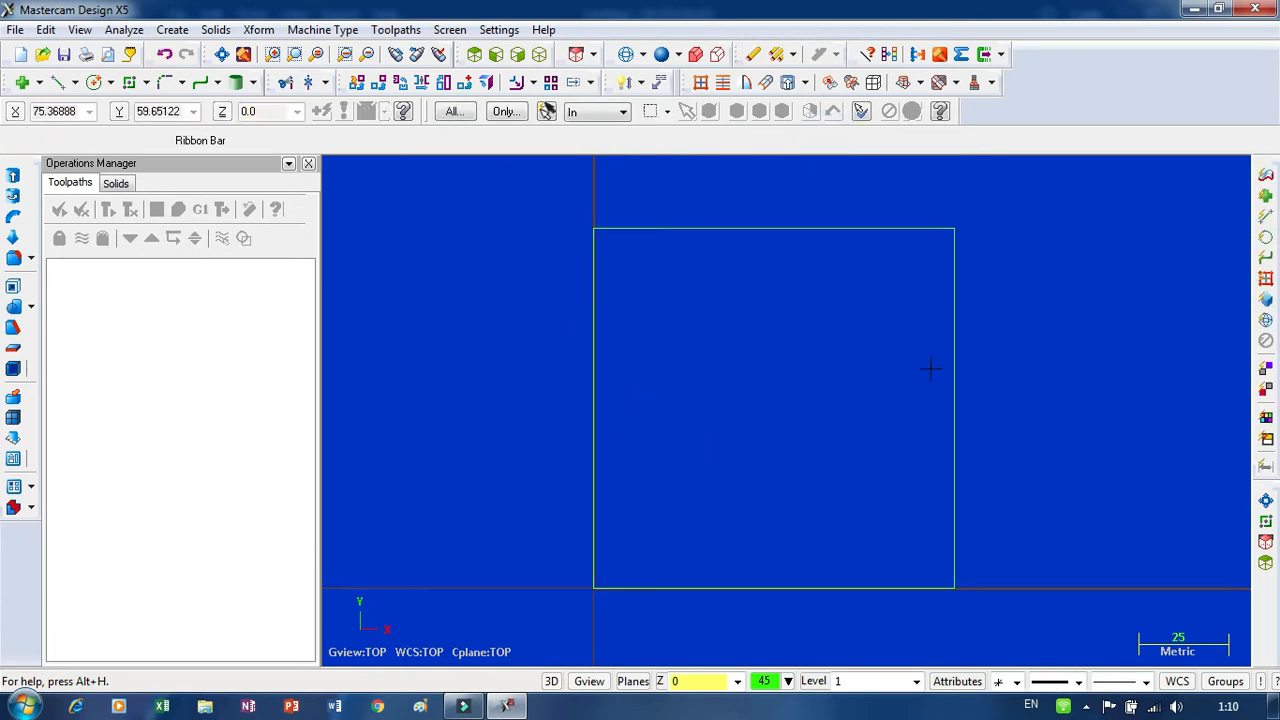
# Show the square in the Isometric (WCS) view
pyautogui.rightClick(1004, 325)
pyautogui.click(1025, 560)
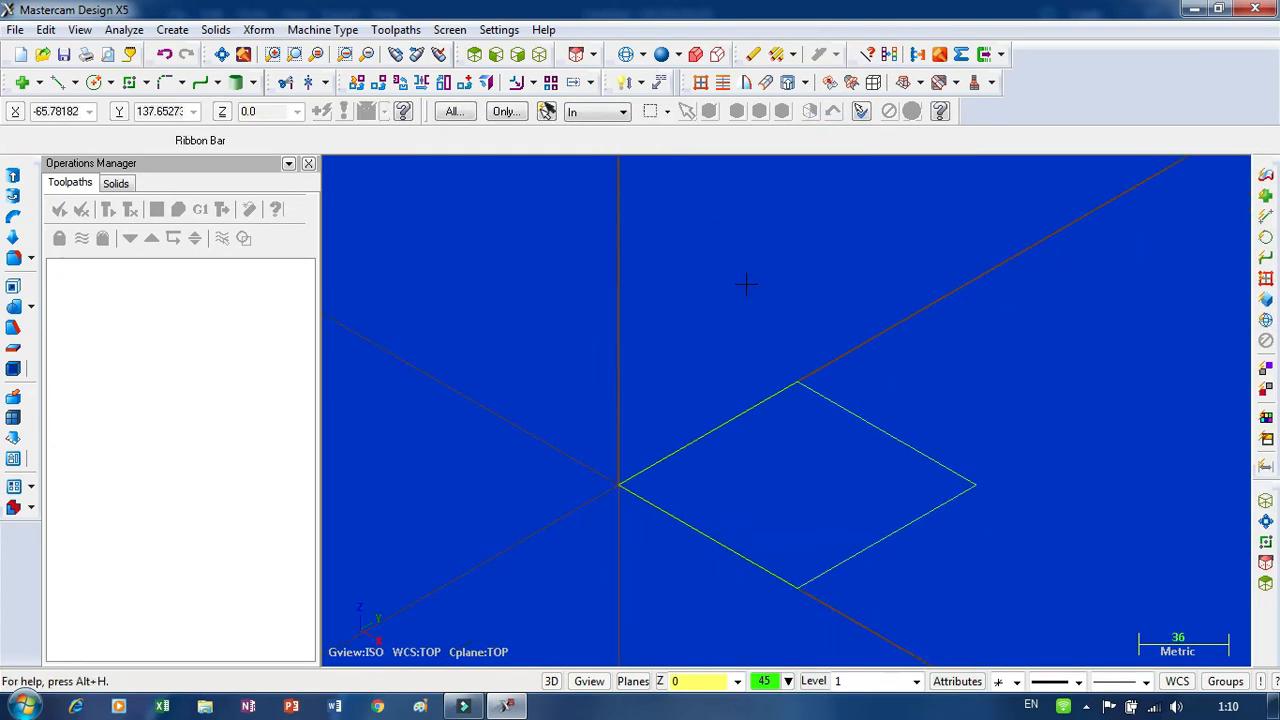
pyautogui.scroll(-3, 746, 284)
pyautogui.scroll(9, 834, 542)
pyautogui.scroll(-3, 746, 526)
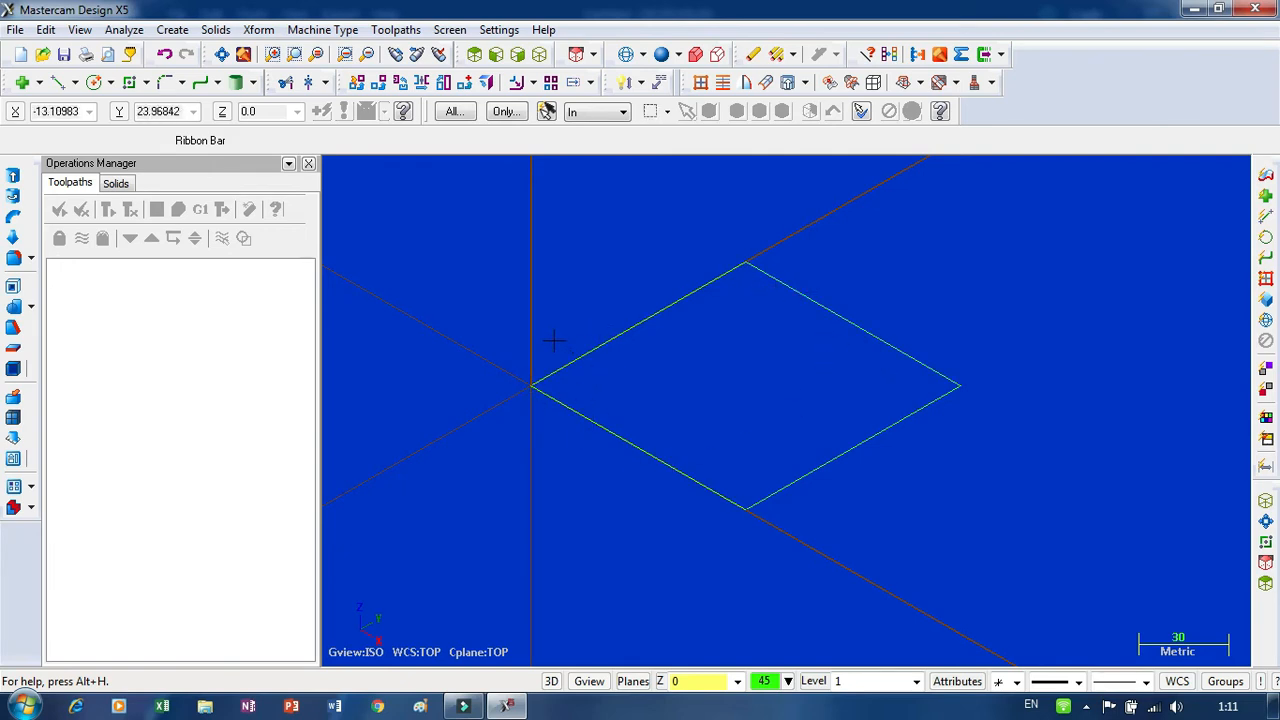
# Start Translate and select all four edges of the square with Chain selection
pyautogui.click(379, 84)
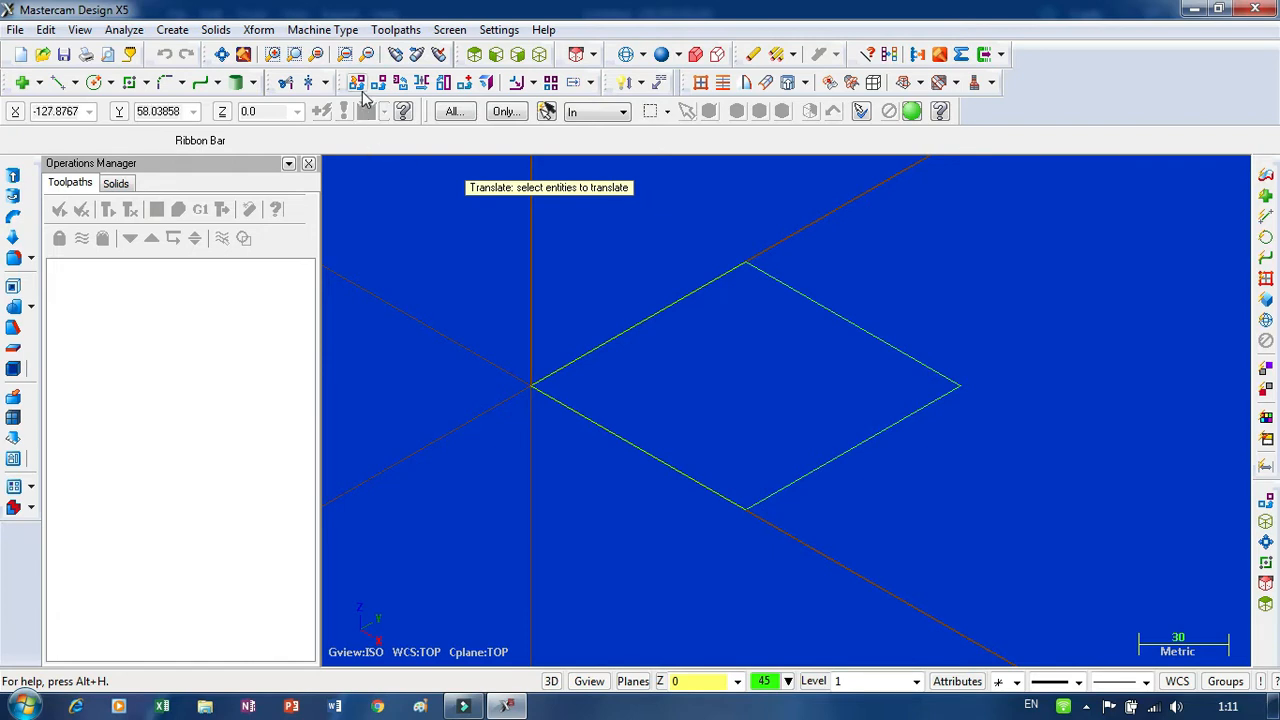
pyautogui.click(668, 112)
pyautogui.click(668, 112)
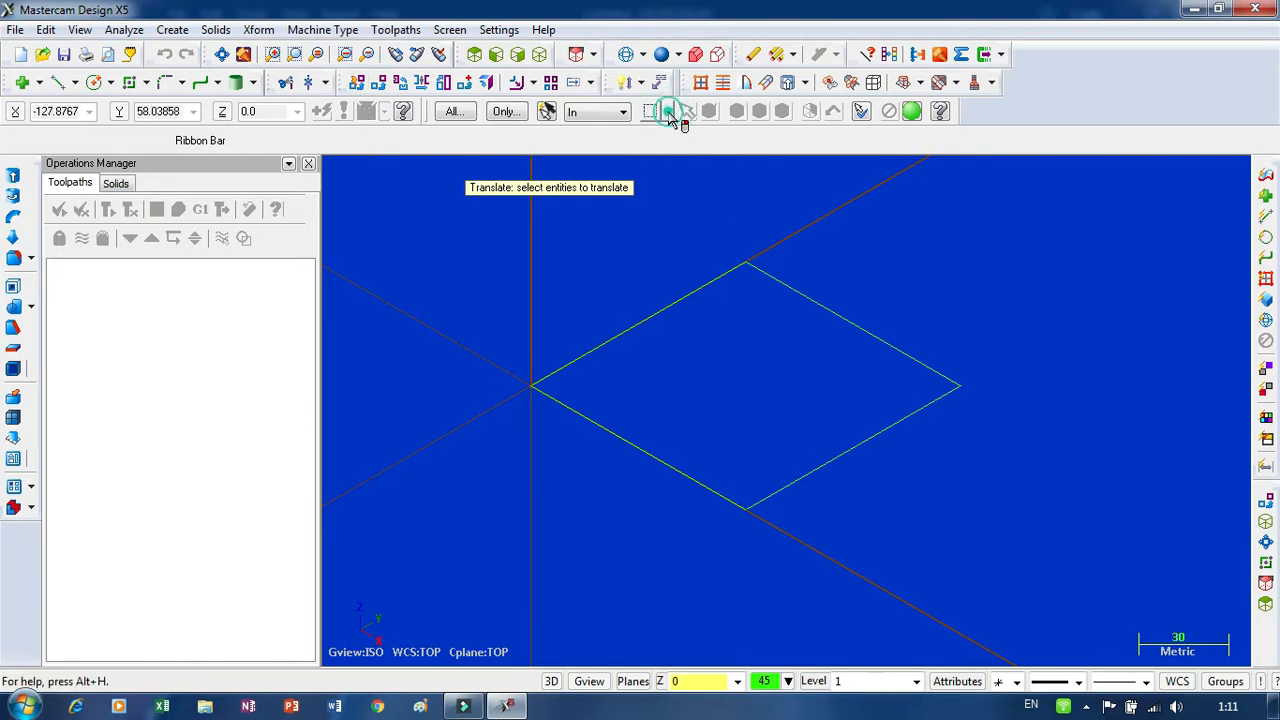
pyautogui.click(668, 112)
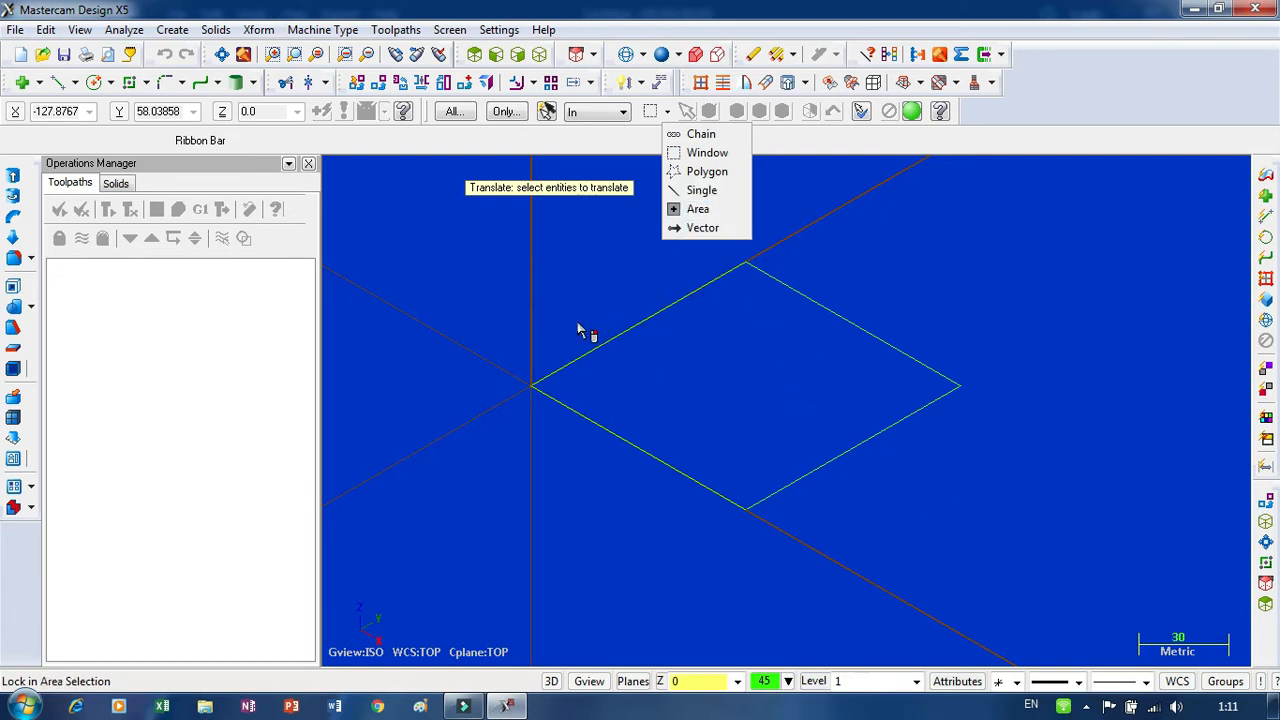
pyautogui.click(698, 136)
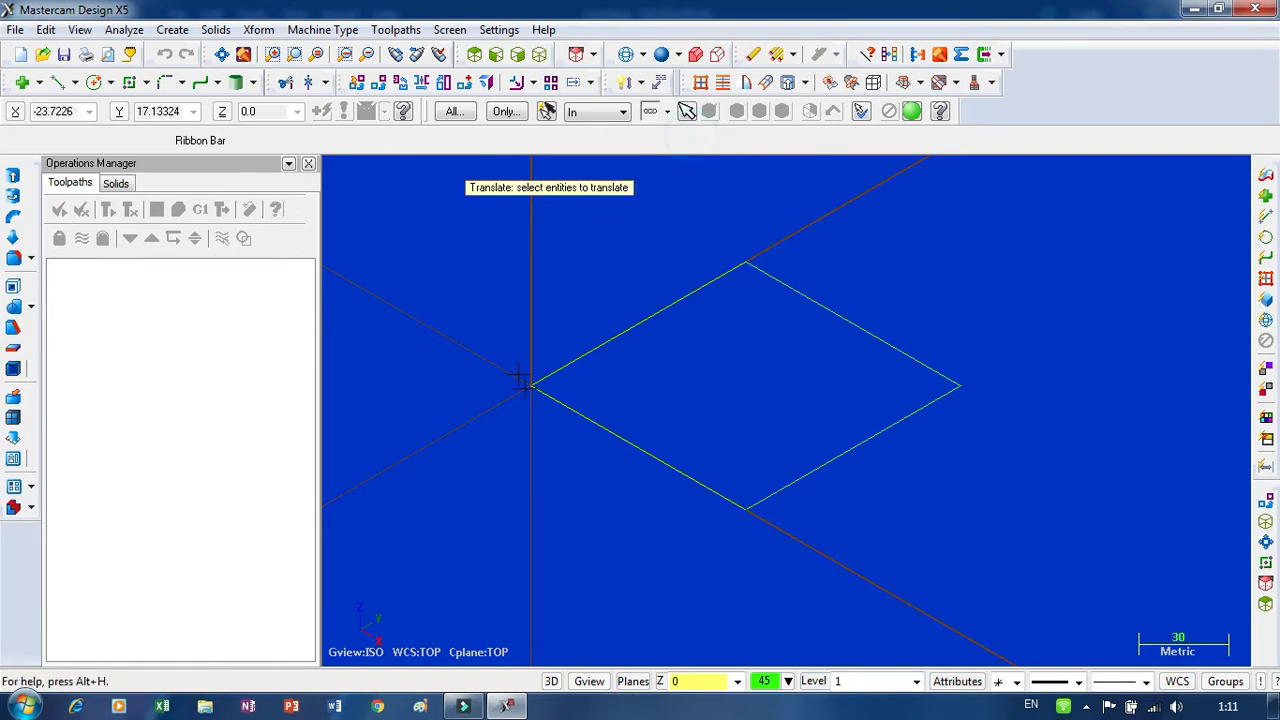
pyautogui.click(538, 400)
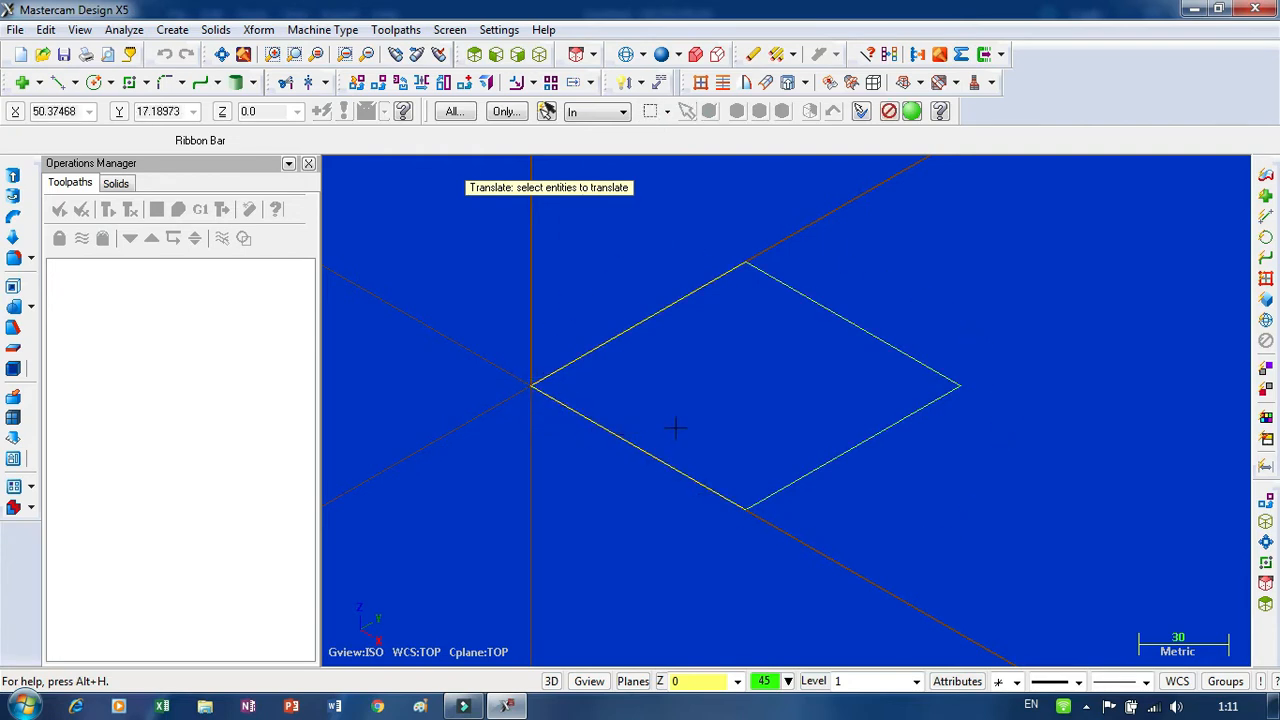
pyautogui.press('Return')
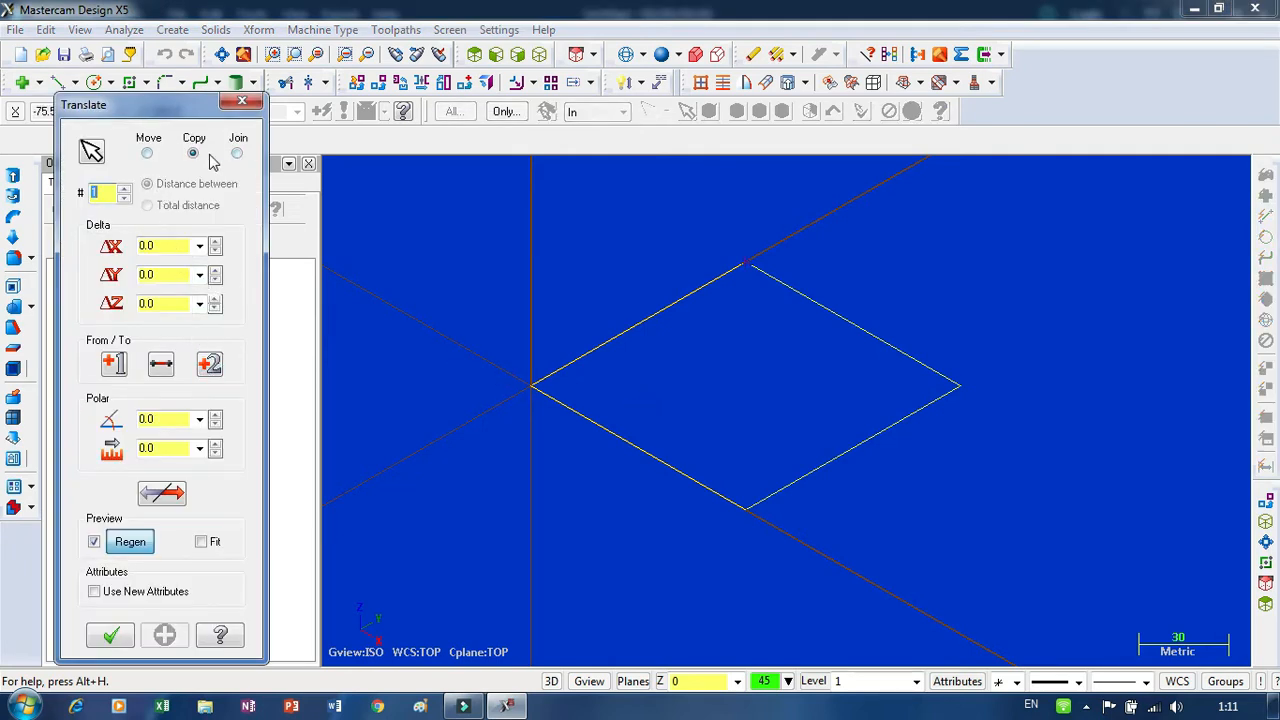
# Set the translated copy's Z offset to -10 mm
pyautogui.click(214, 308)
pyautogui.click(214, 308)
pyautogui.click(214, 308)
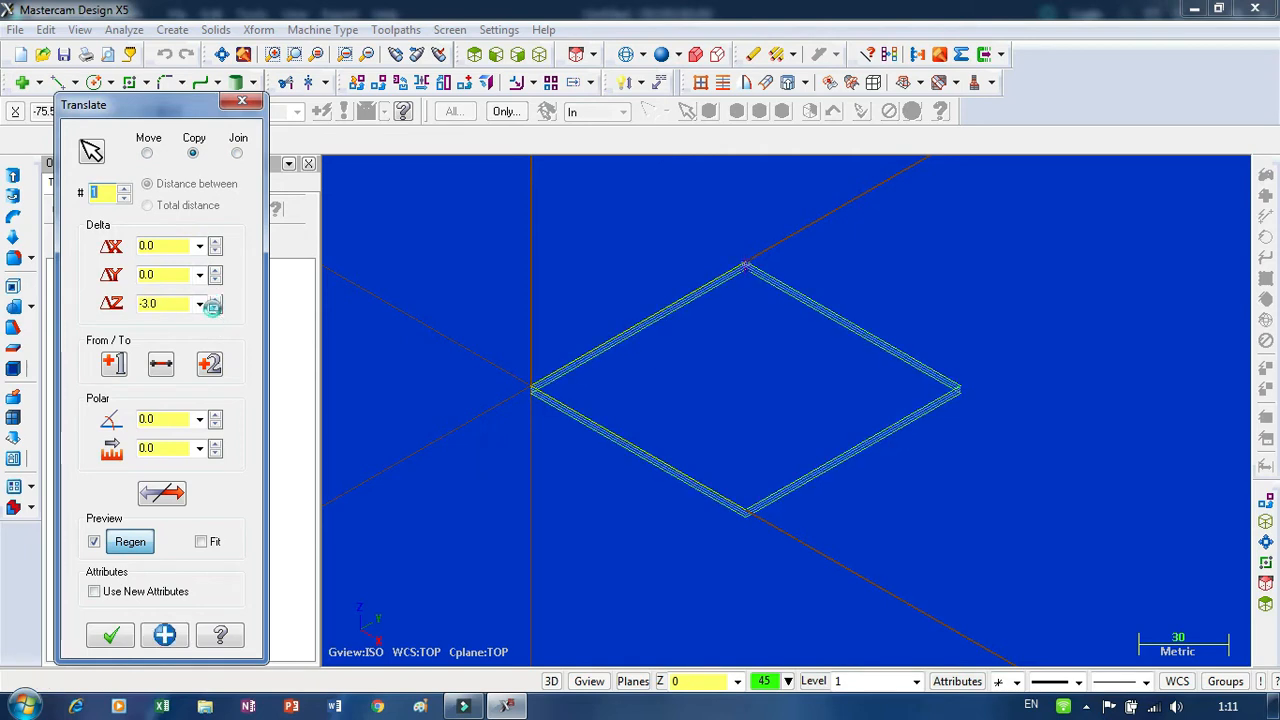
pyautogui.click(214, 308)
pyautogui.click(214, 308)
pyautogui.click(214, 308)
pyautogui.click(214, 308)
pyautogui.click(214, 308)
pyautogui.click(214, 308)
pyautogui.click(214, 308)
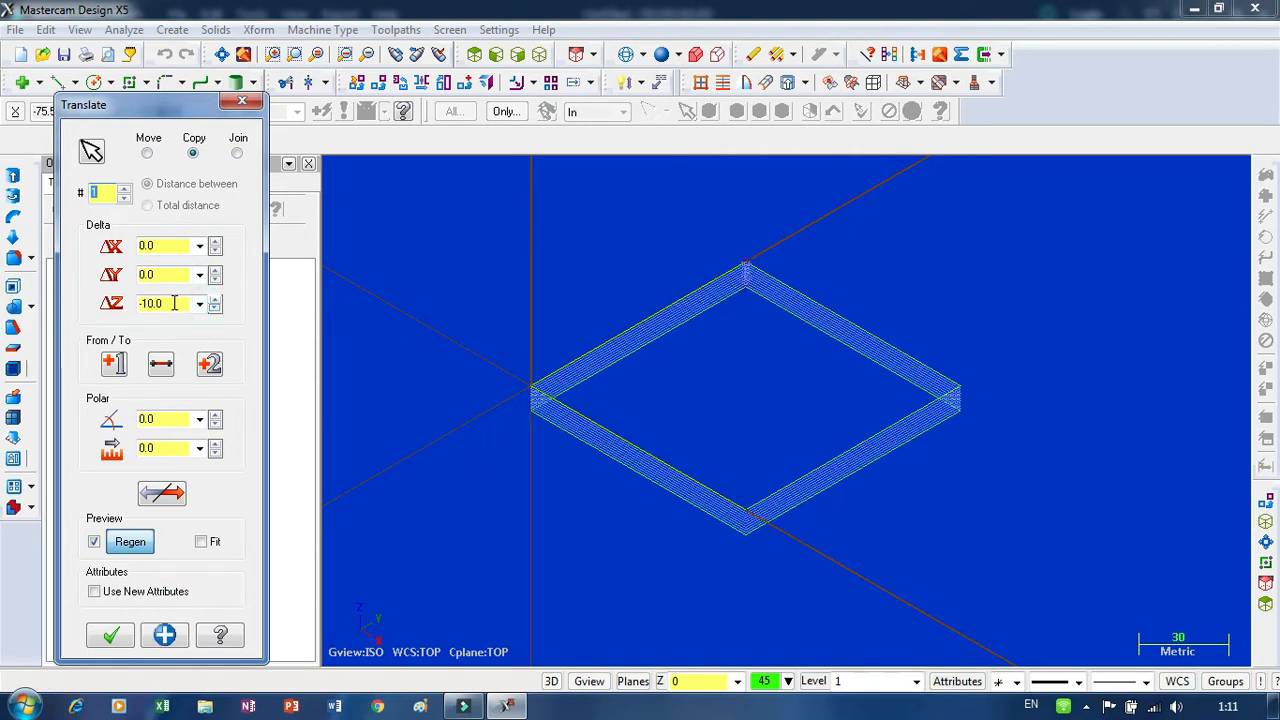
# Translate the square -20 mm in Z with the Join option to form a wireframe block
pyautogui.moveTo(174, 303); pyautogui.dragTo(141, 313)
pyautogui.write('-20')
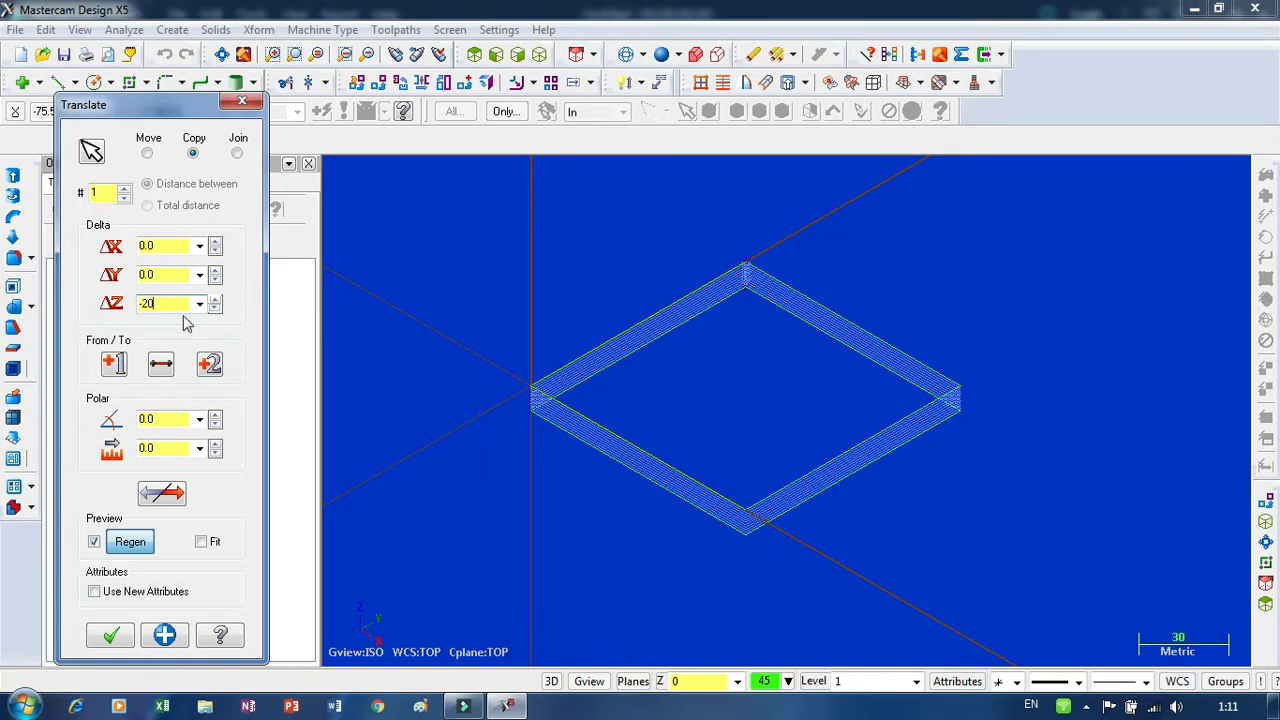
pyautogui.click(172, 279)
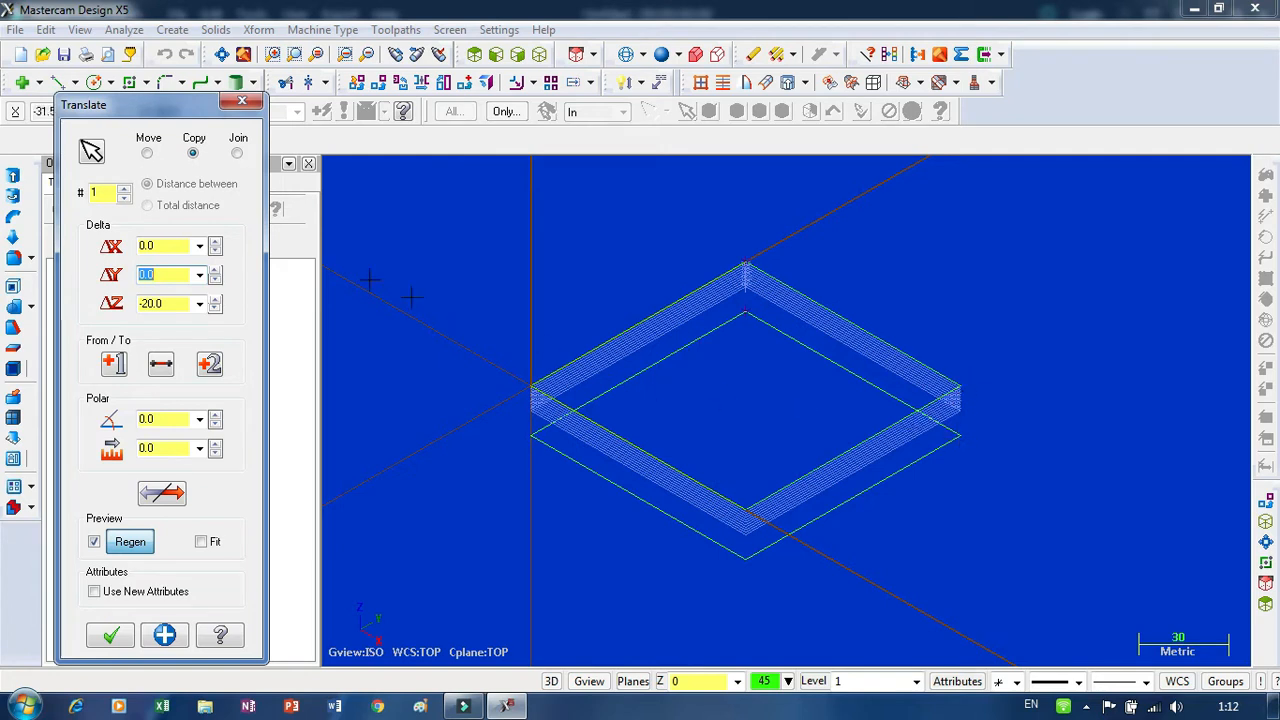
pyautogui.click(237, 153)
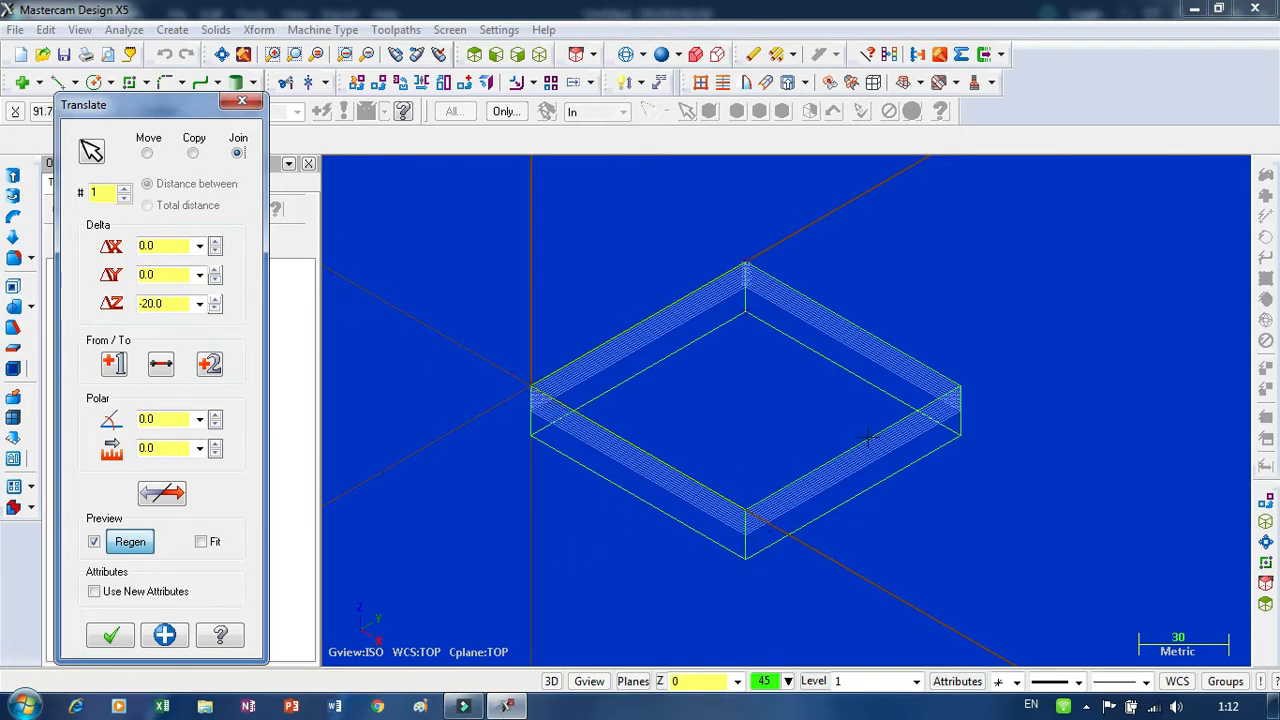
pyautogui.click(113, 638)
pyautogui.scroll(-3, 928, 454)
pyautogui.scroll(4, 817, 627)
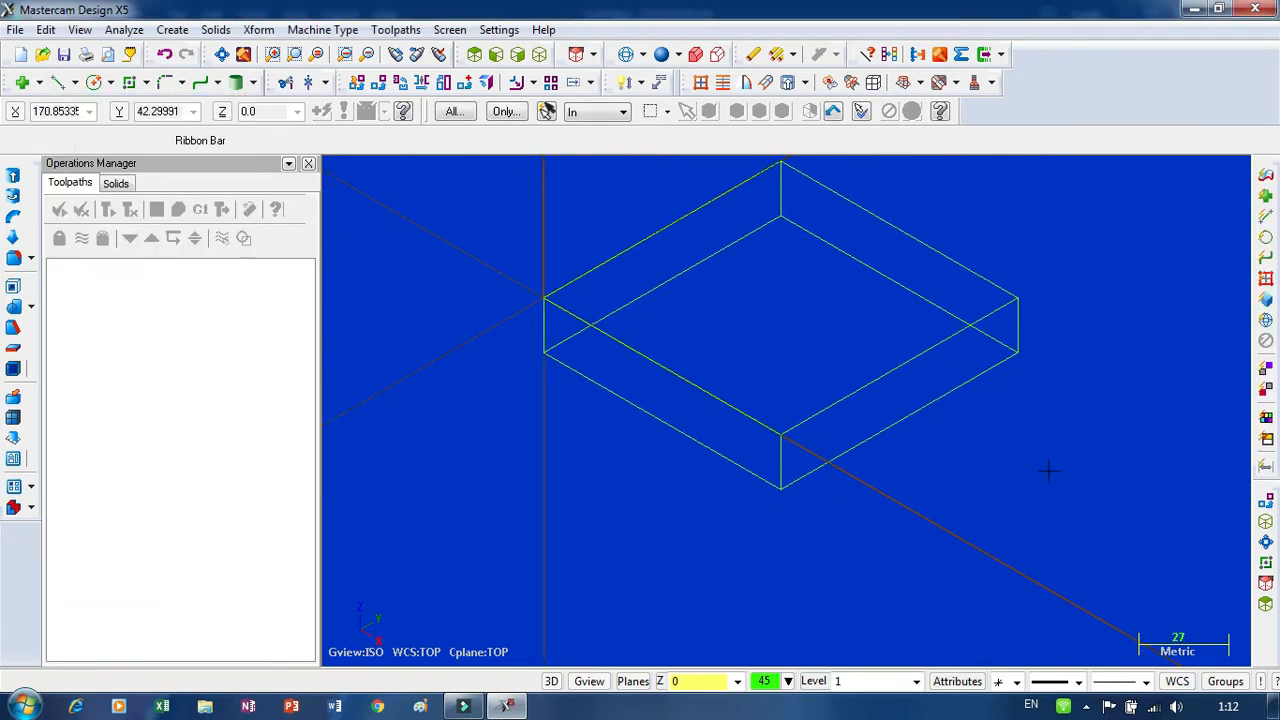
pyautogui.scroll(-3, 1020, 477)
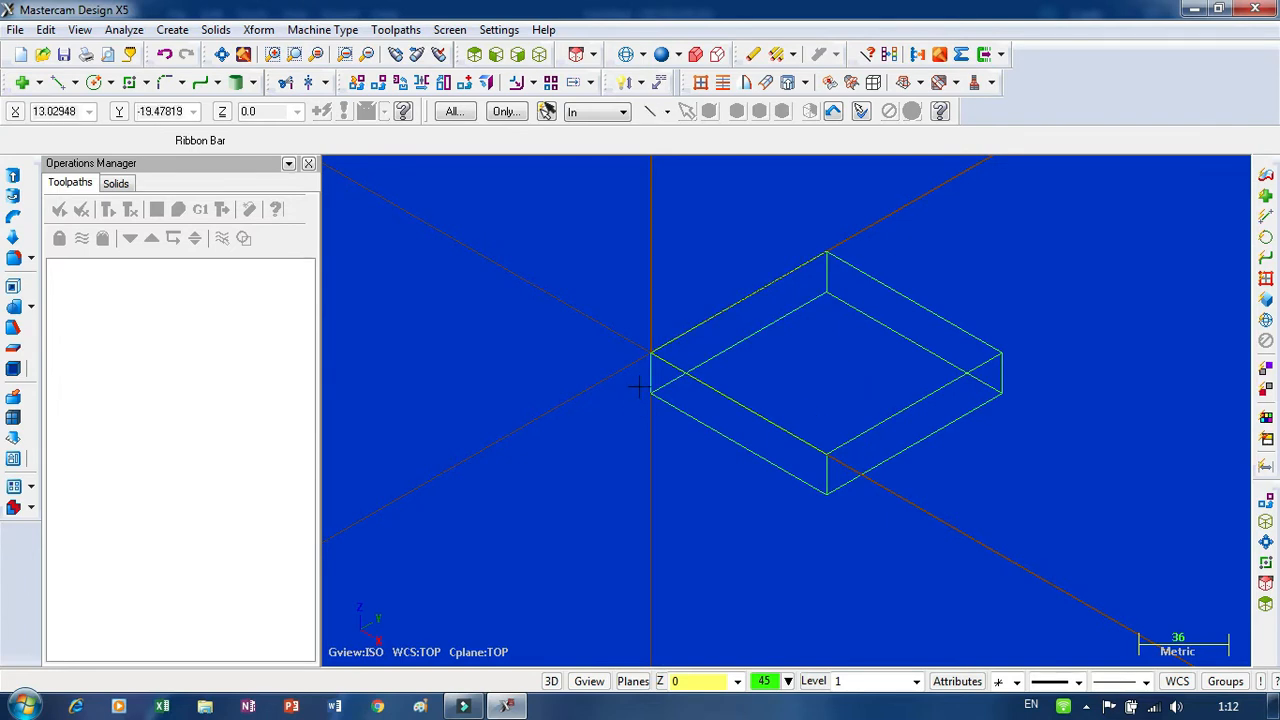
pyautogui.scroll(-3, 455, 442)
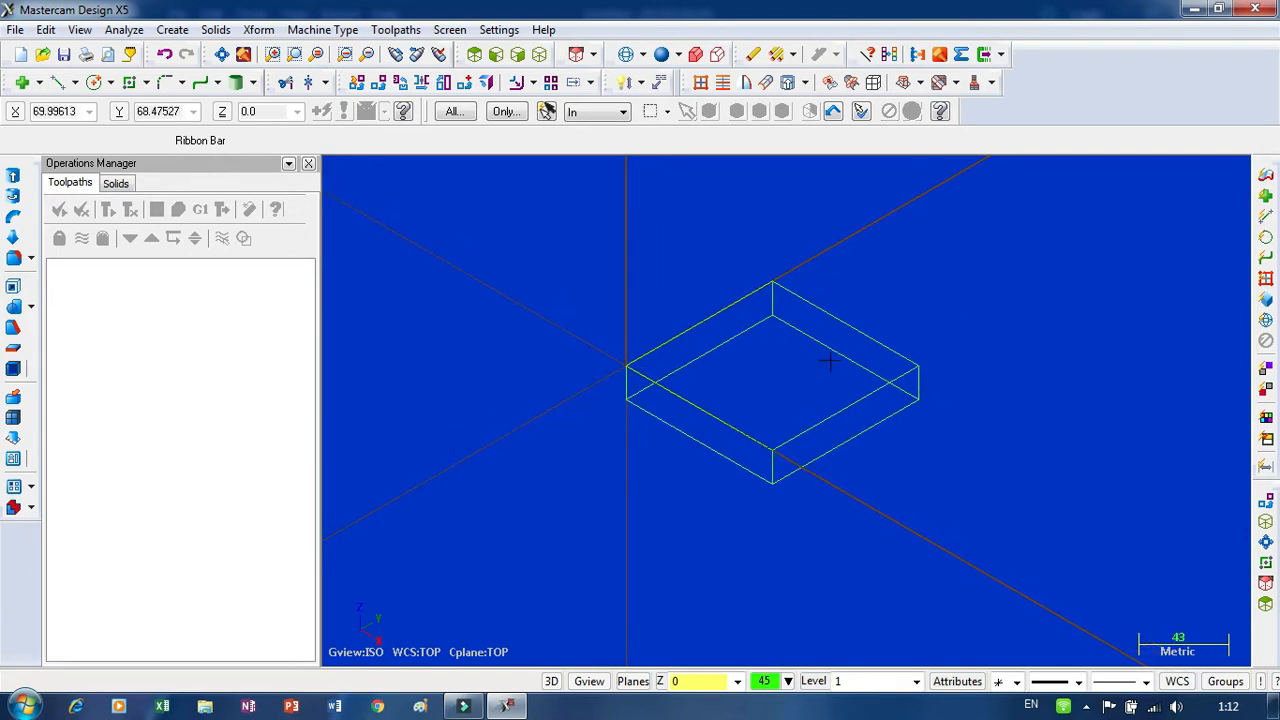
pyautogui.scroll(2, 840, 357)
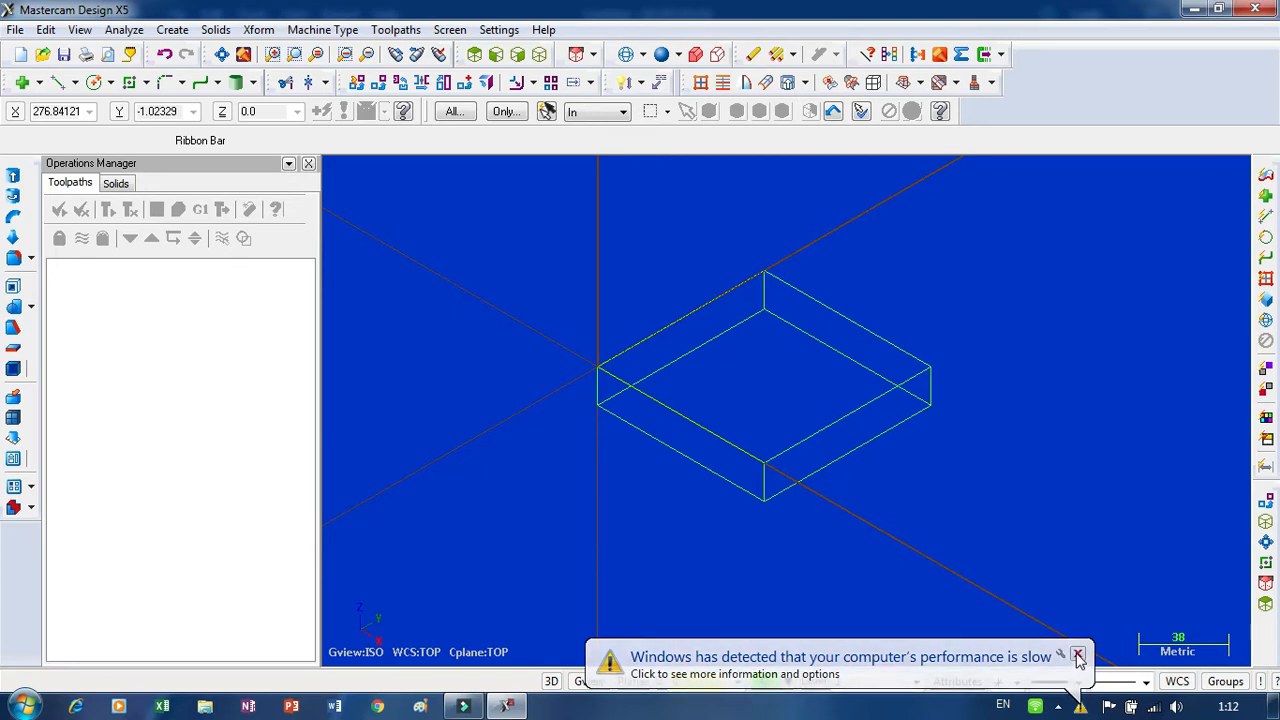
pyautogui.click(1078, 656)
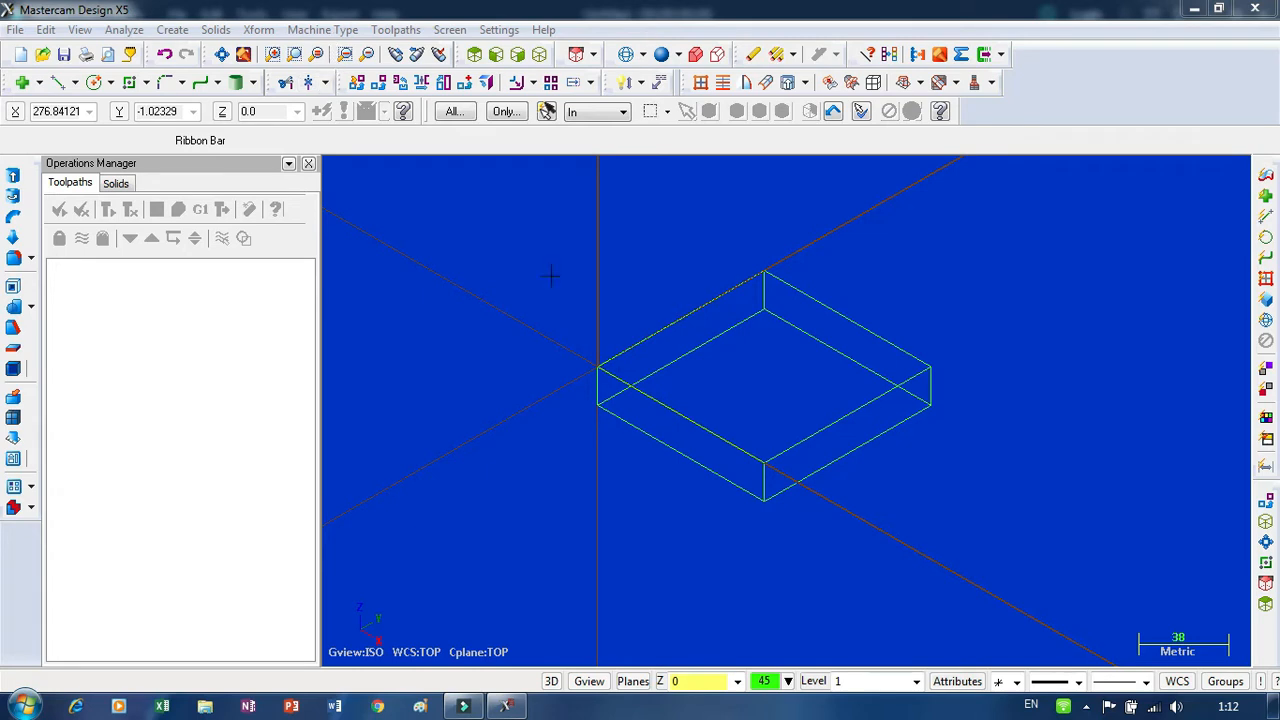
pyautogui.click(333, 30)
pyautogui.moveTo(333, 57)
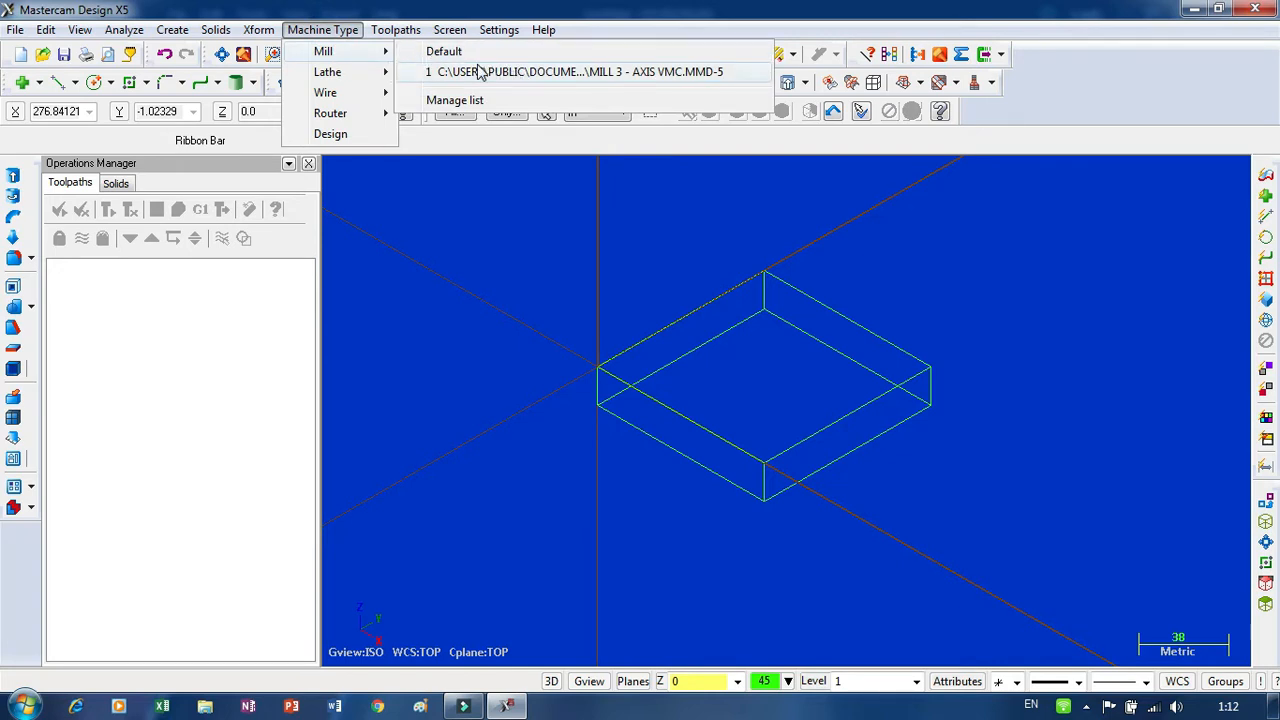
pyautogui.click(468, 102)
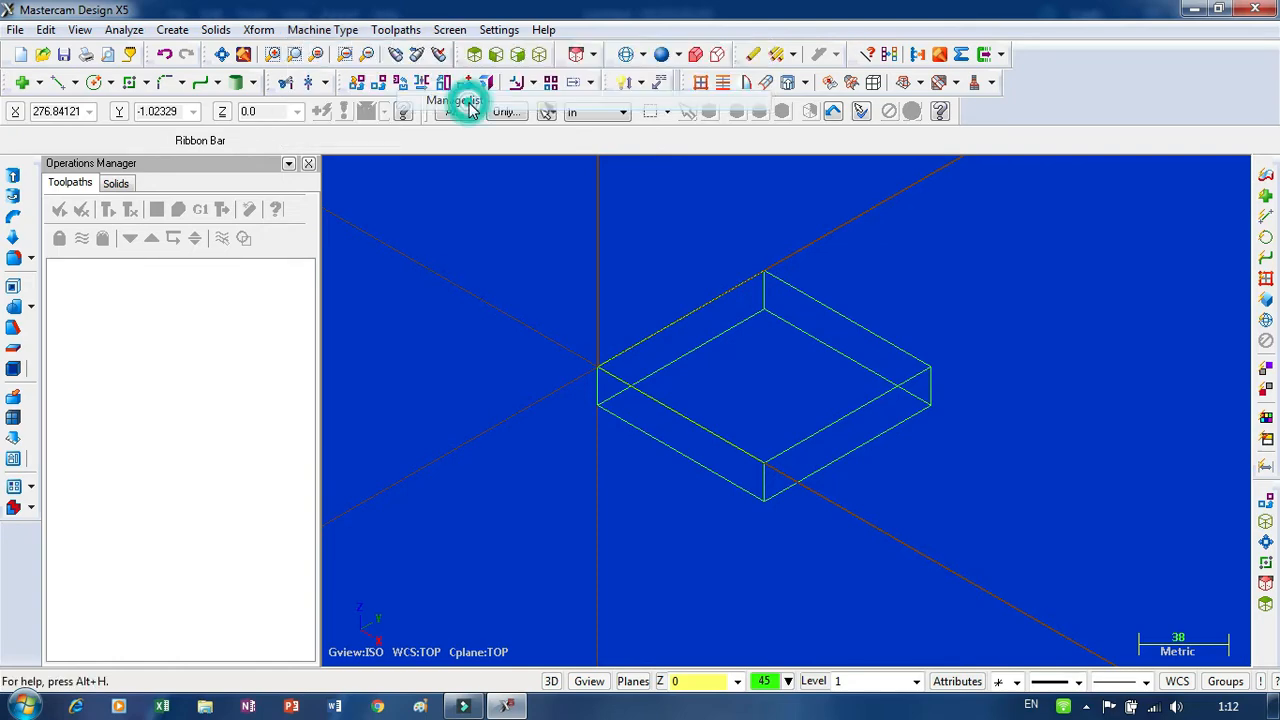
pyautogui.moveTo(272, 322); pyautogui.dragTo(270, 398)
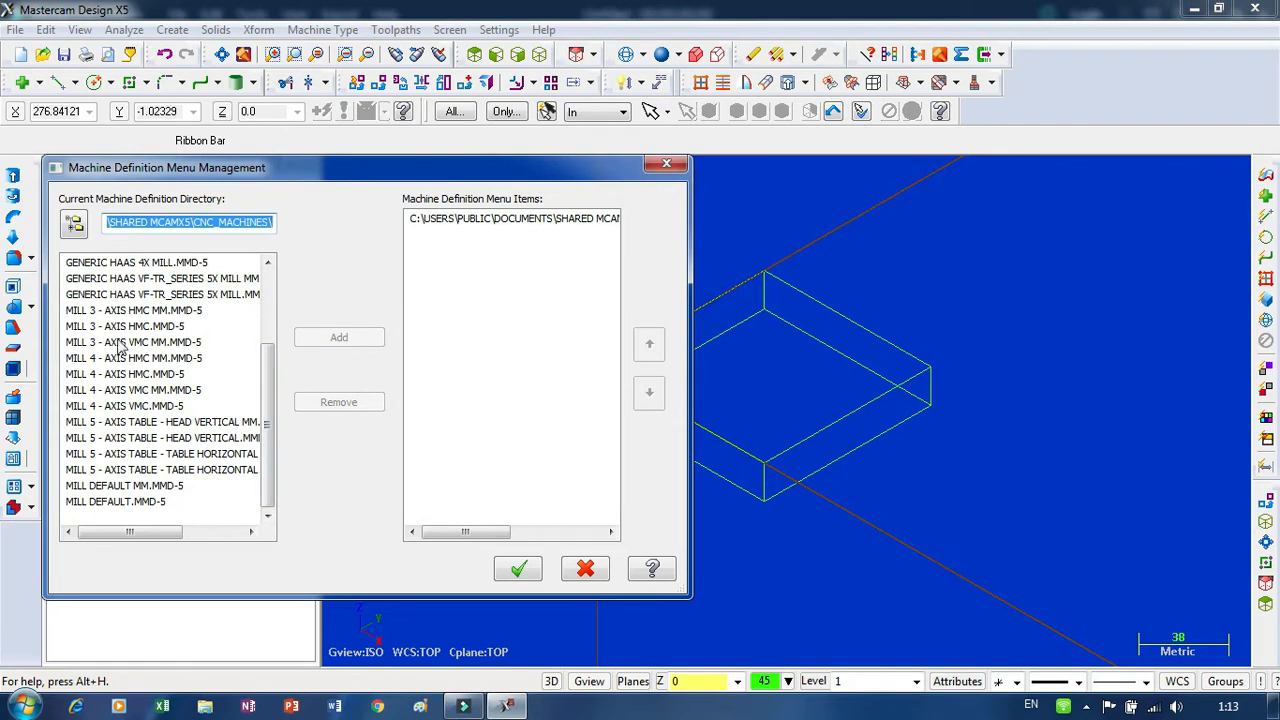
pyautogui.click(158, 327)
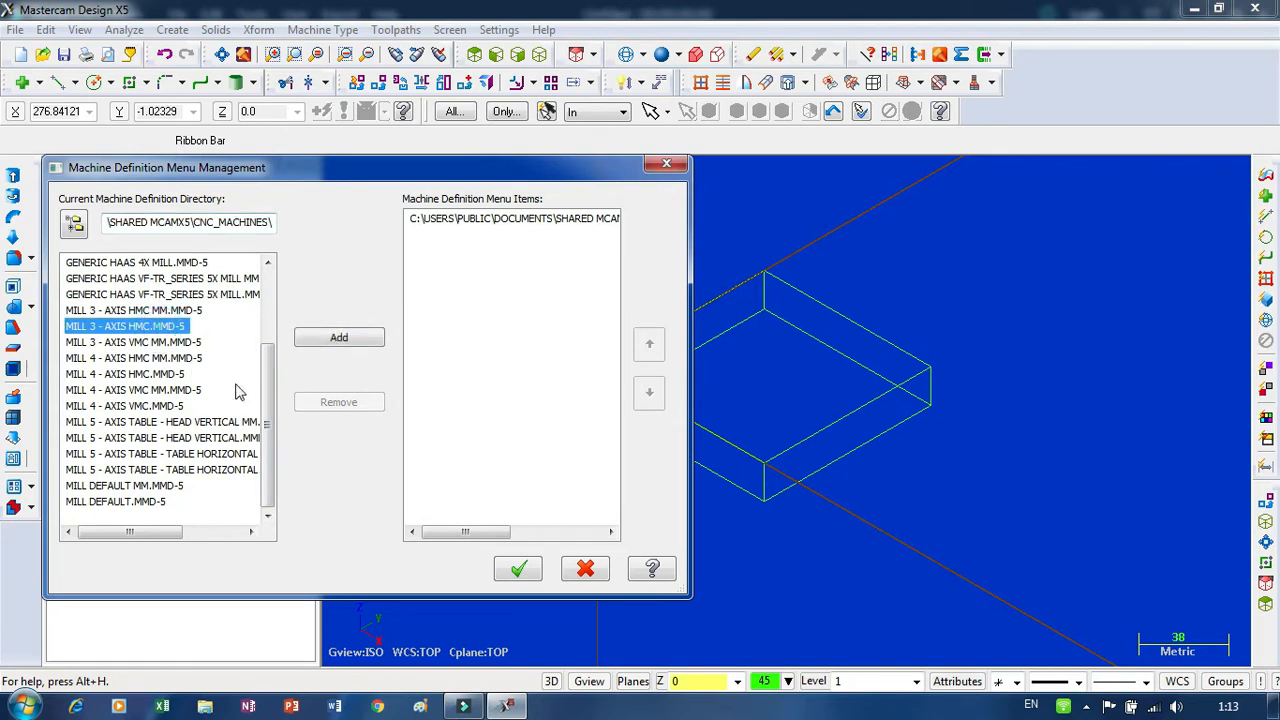
pyautogui.click(337, 340)
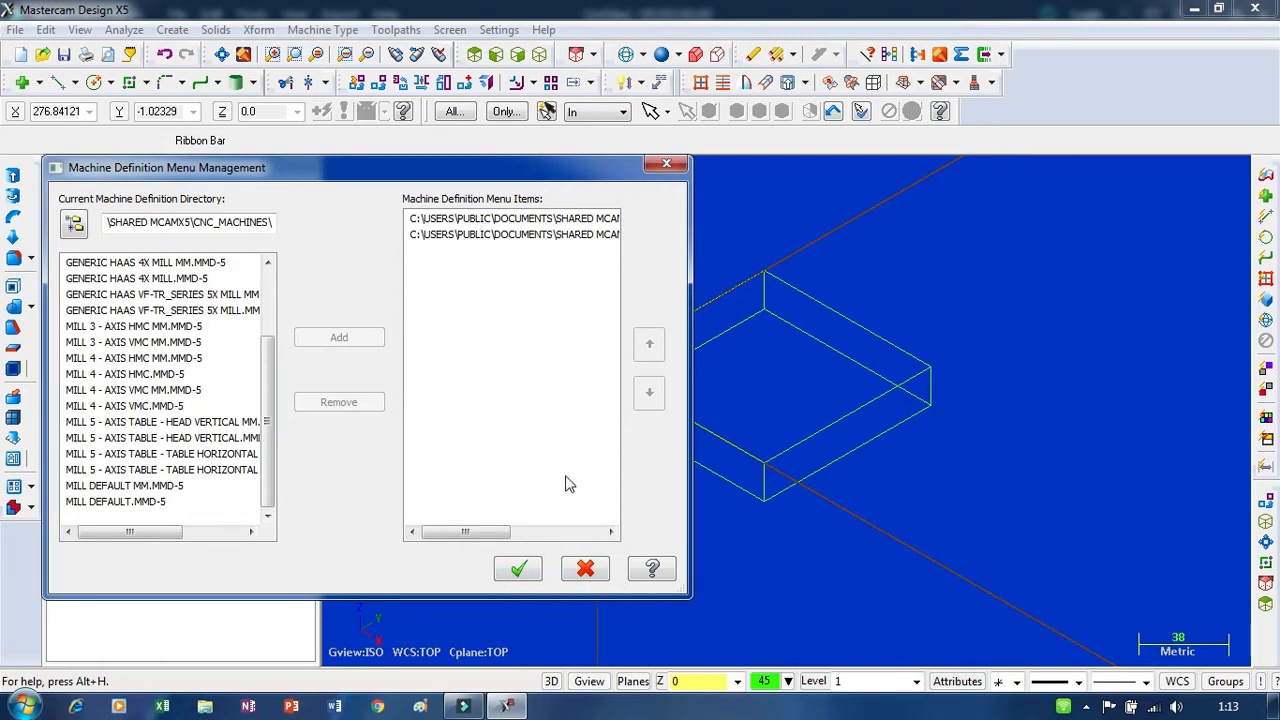
pyautogui.click(586, 569)
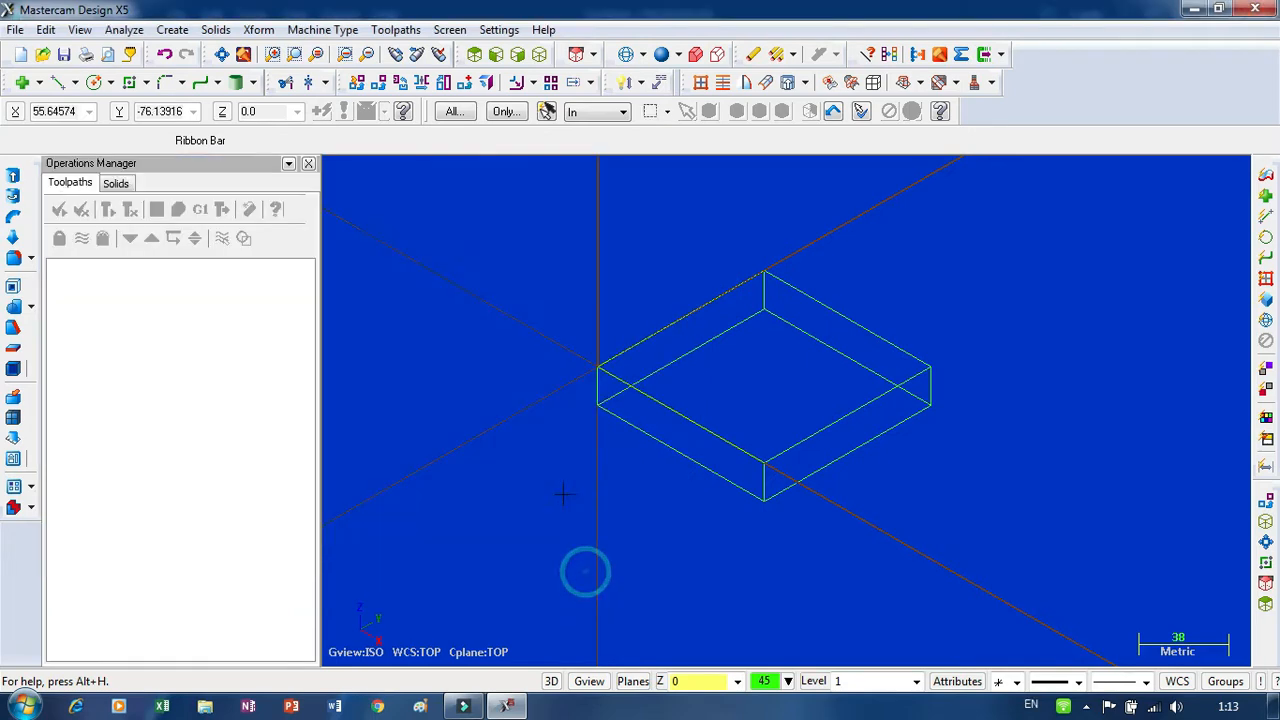
# Activate the MILL 3 - AXIS VMC.MMD-5 mill machine definition for the part
pyautogui.scroll(-1, 893, 450)
pyautogui.scroll(2, 893, 450)
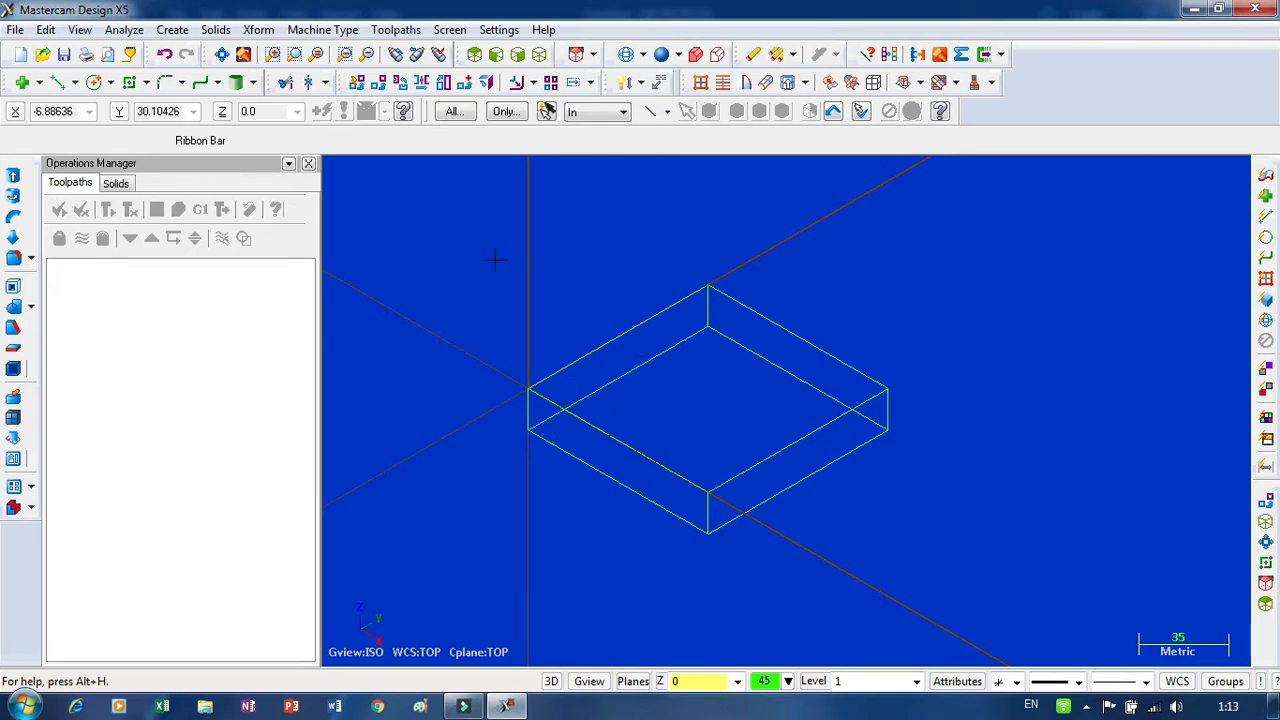
pyautogui.click(337, 30)
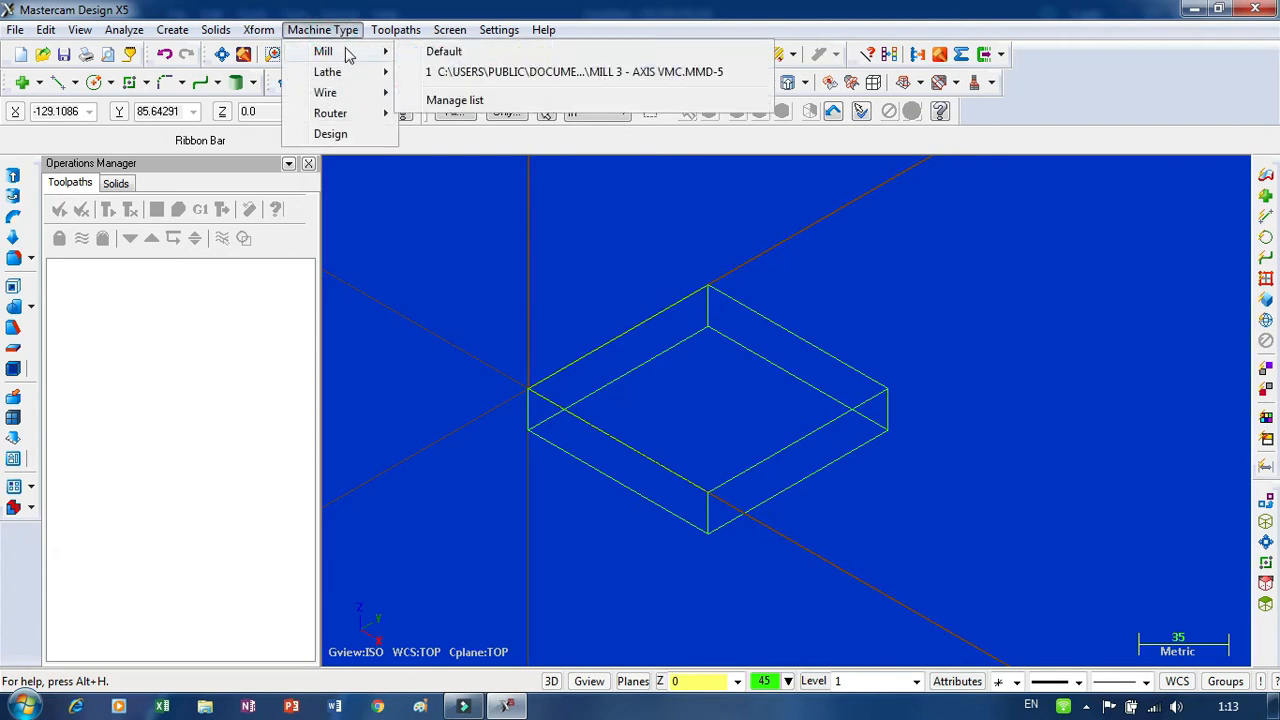
pyautogui.click(469, 78)
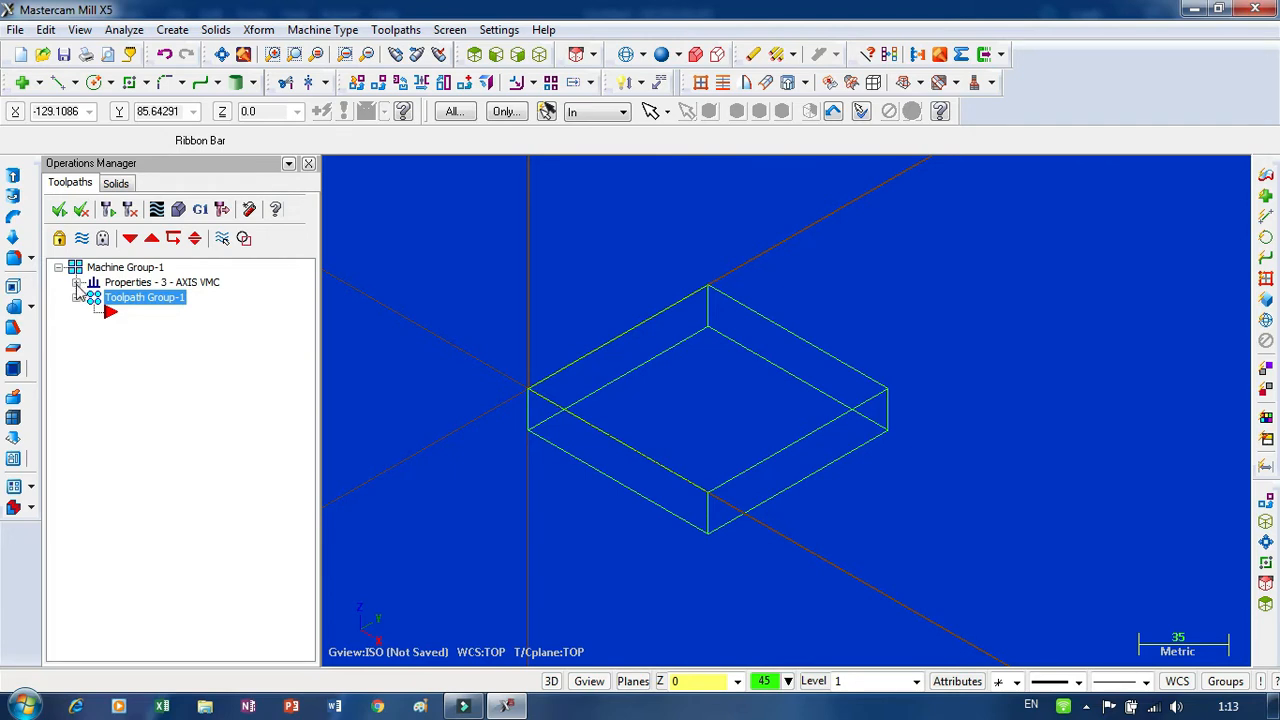
# In the machine group's stock setup, turn on stock display and create rectangular stock from a bounding box around all entities with zero expansion
pyautogui.doubleClick(129, 286)
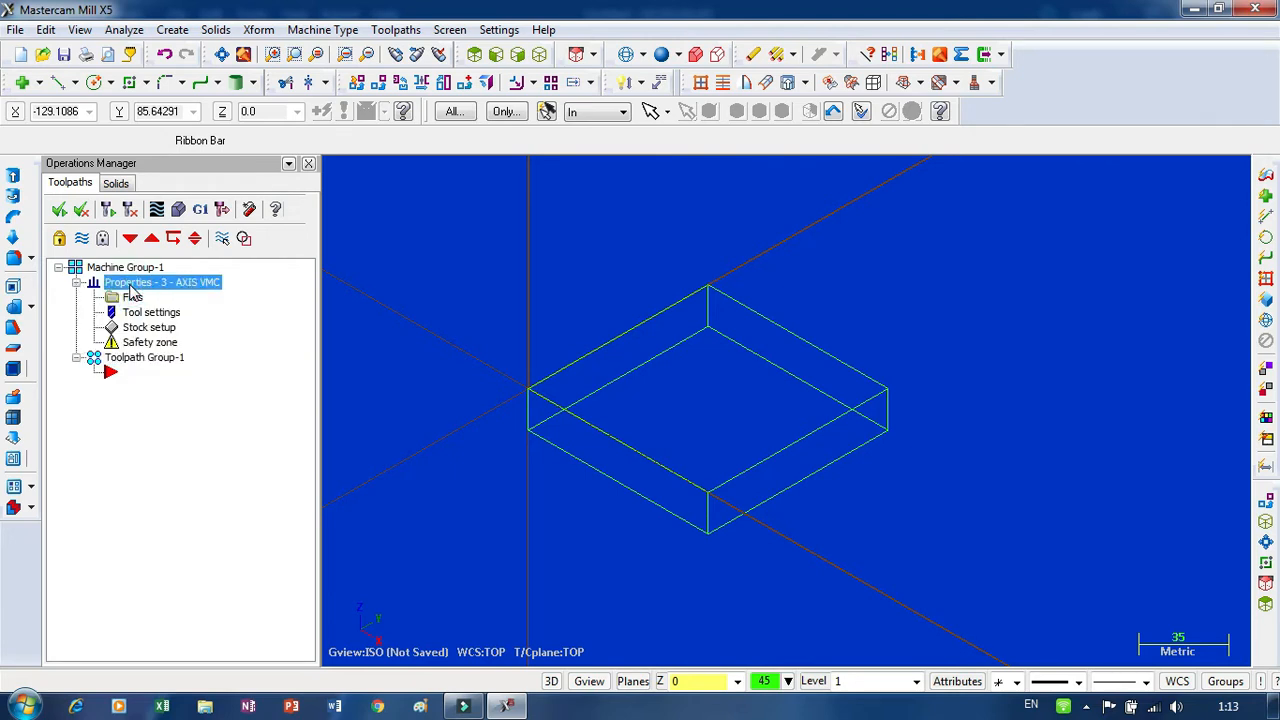
pyautogui.click(77, 283)
pyautogui.click(77, 284)
pyautogui.click(150, 330)
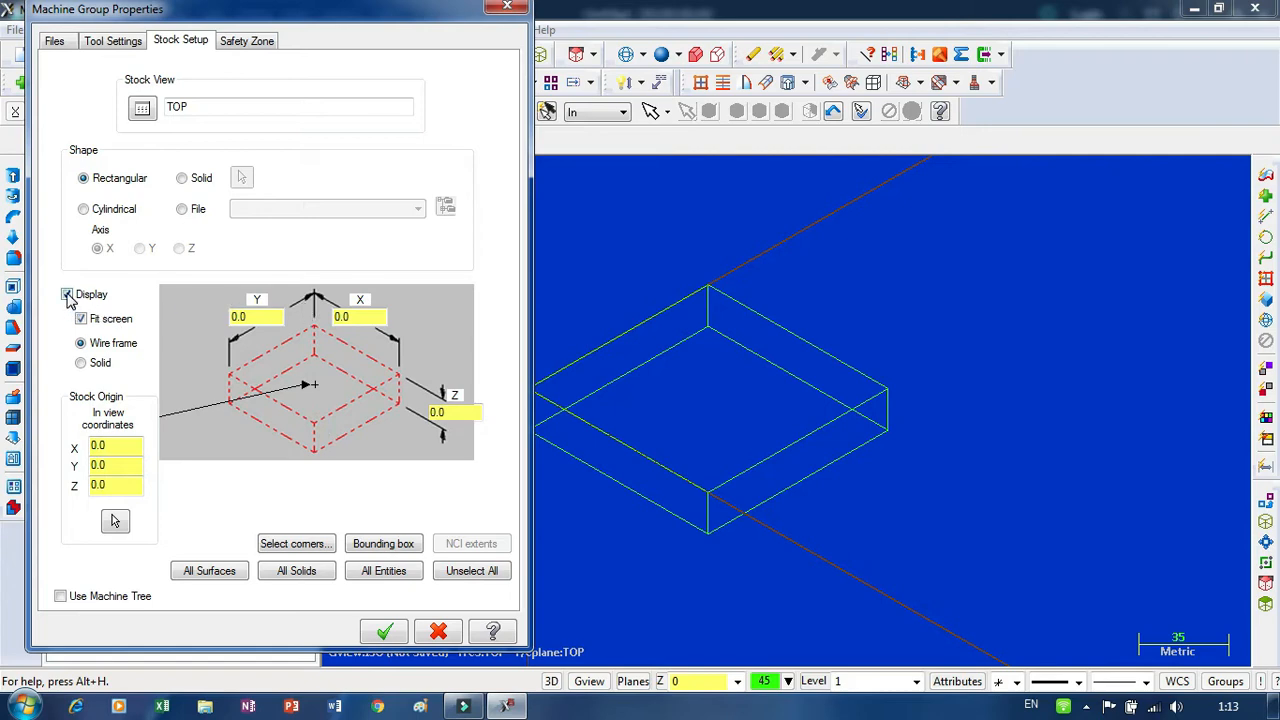
pyautogui.click(383, 544)
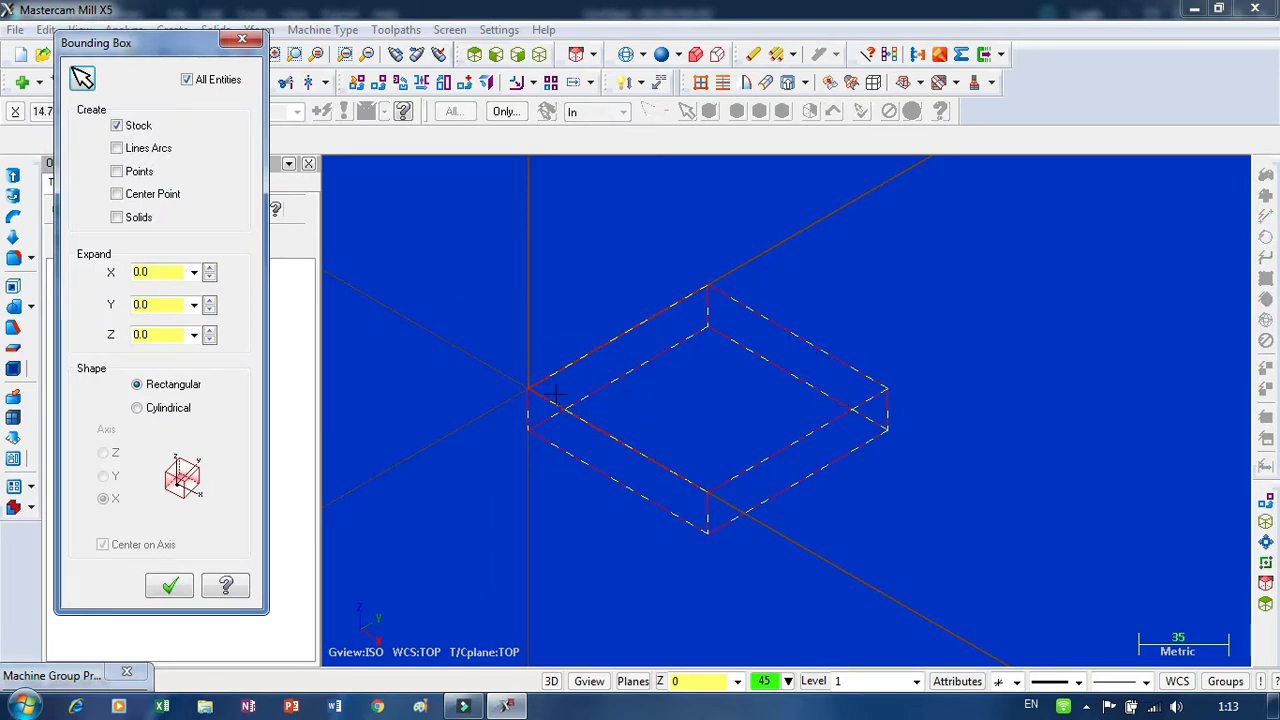
pyautogui.click(184, 592)
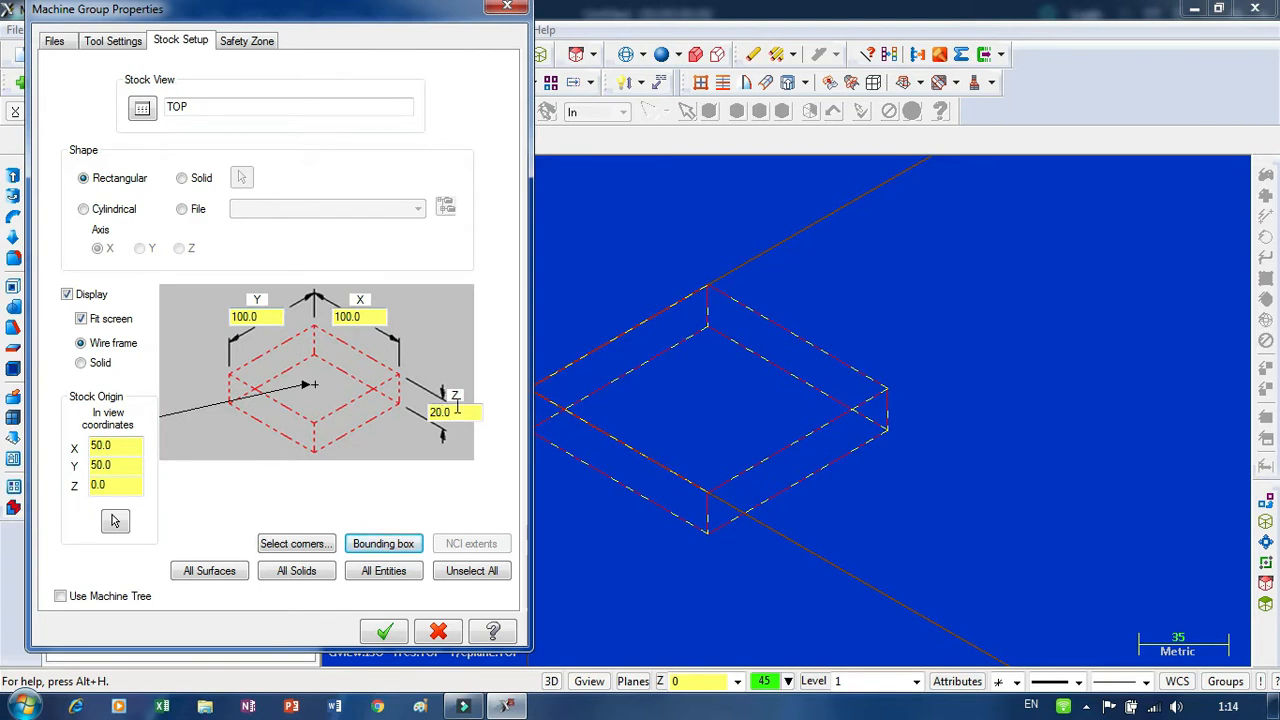
# Enlarge the rectangular stock to 105 mm in X, 103 mm in Y and 22 mm in Z
pyautogui.click(275, 316)
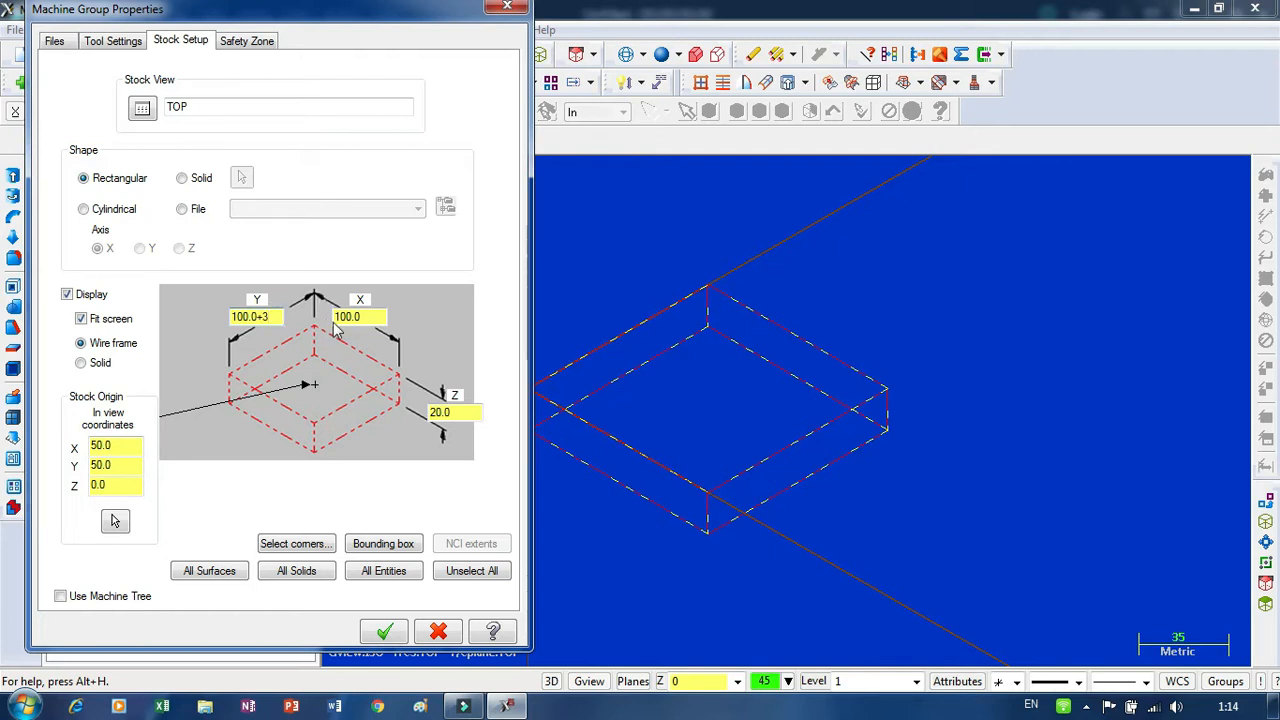
pyautogui.click(382, 317)
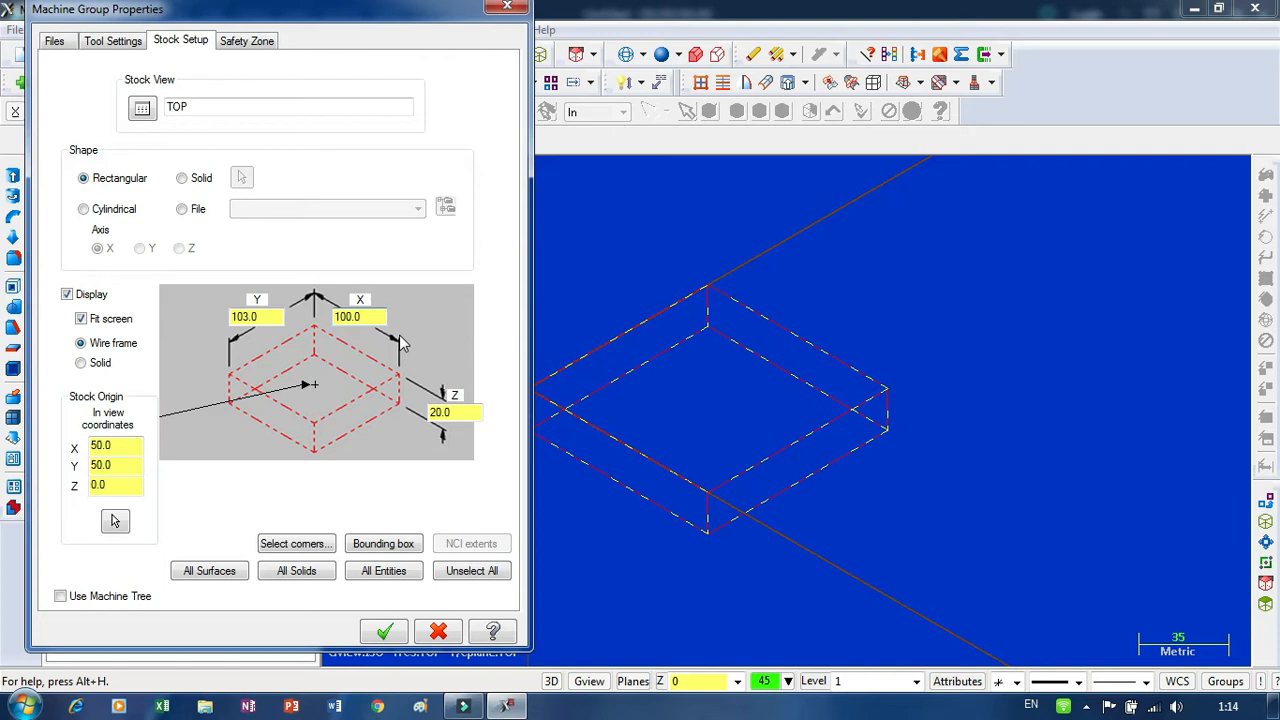
pyautogui.write('+5')
pyautogui.click(477, 413)
pyautogui.write('+')
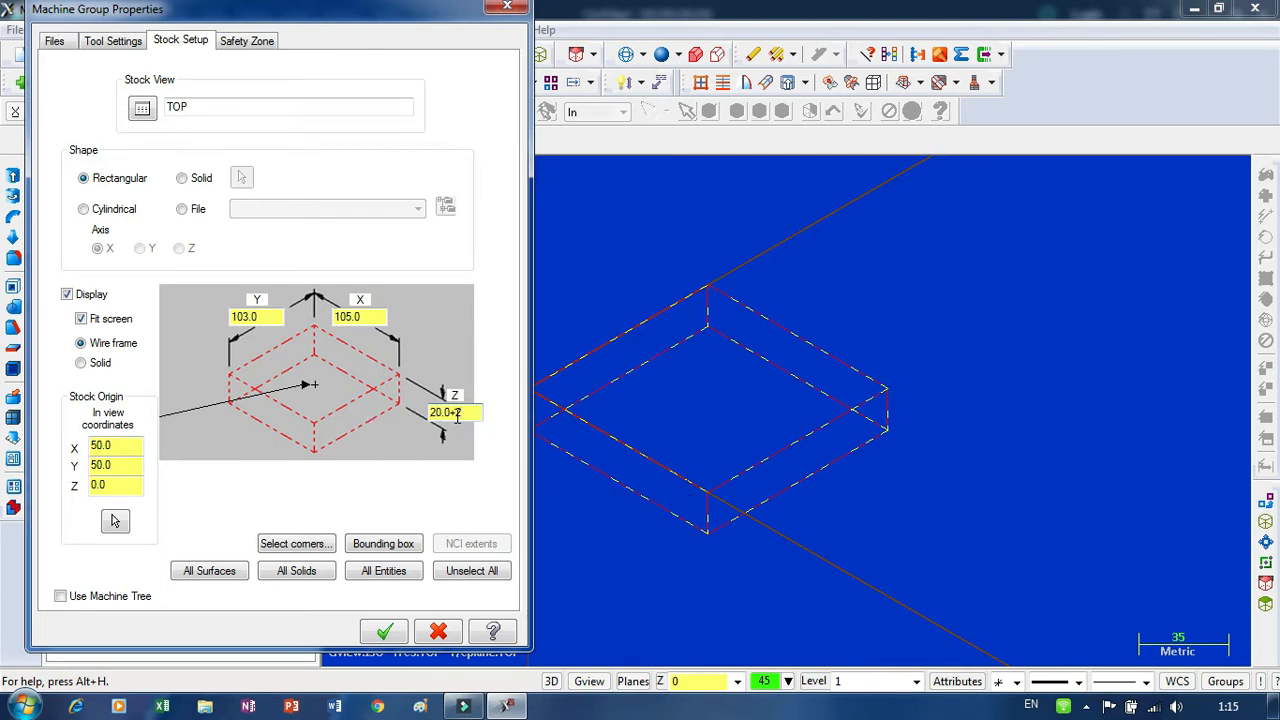
# Set the stock origin's Z coordinate to 2 and apply the stock setup
pyautogui.click(112, 484)
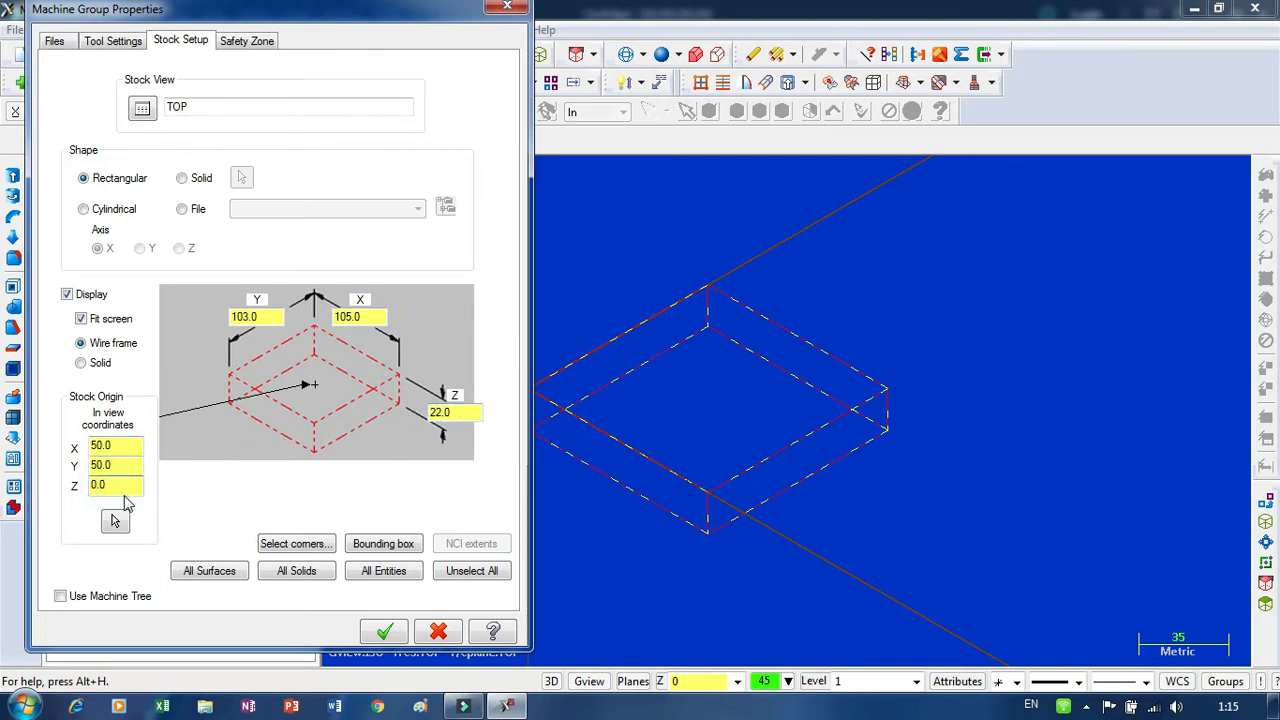
pyautogui.moveTo(112, 488); pyautogui.dragTo(78, 502)
pyautogui.write('2')
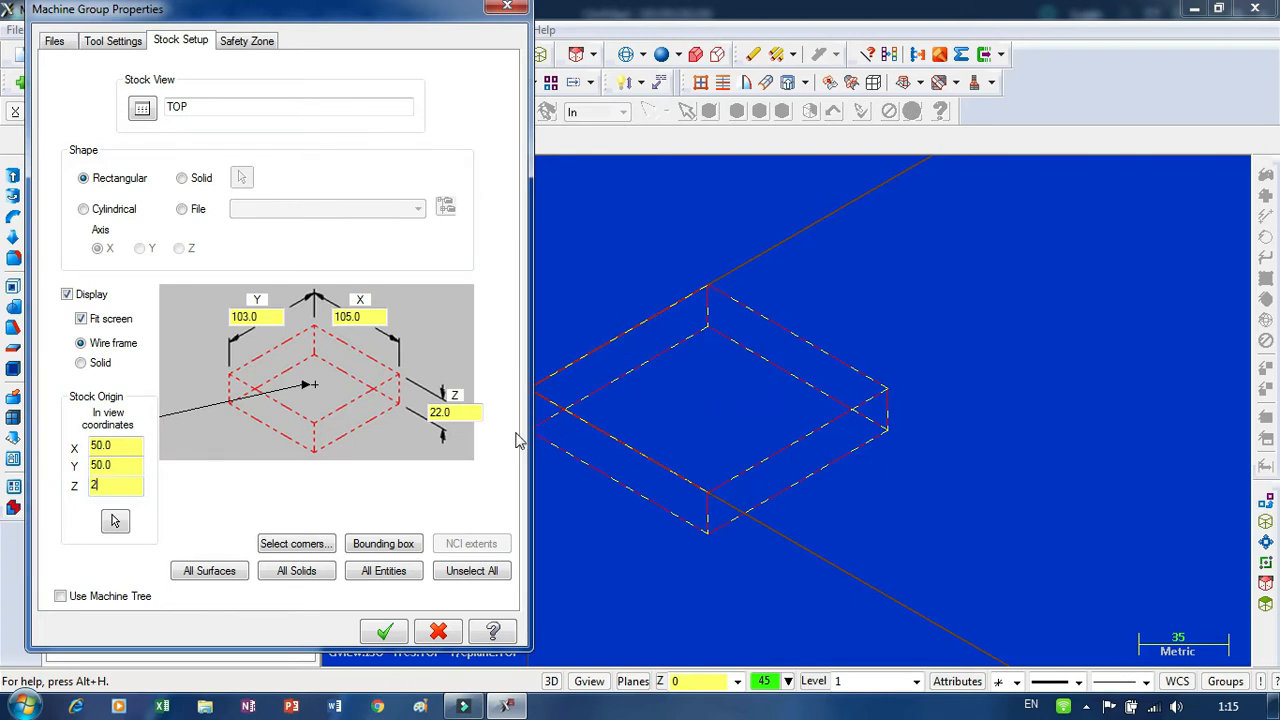
pyautogui.click(385, 632)
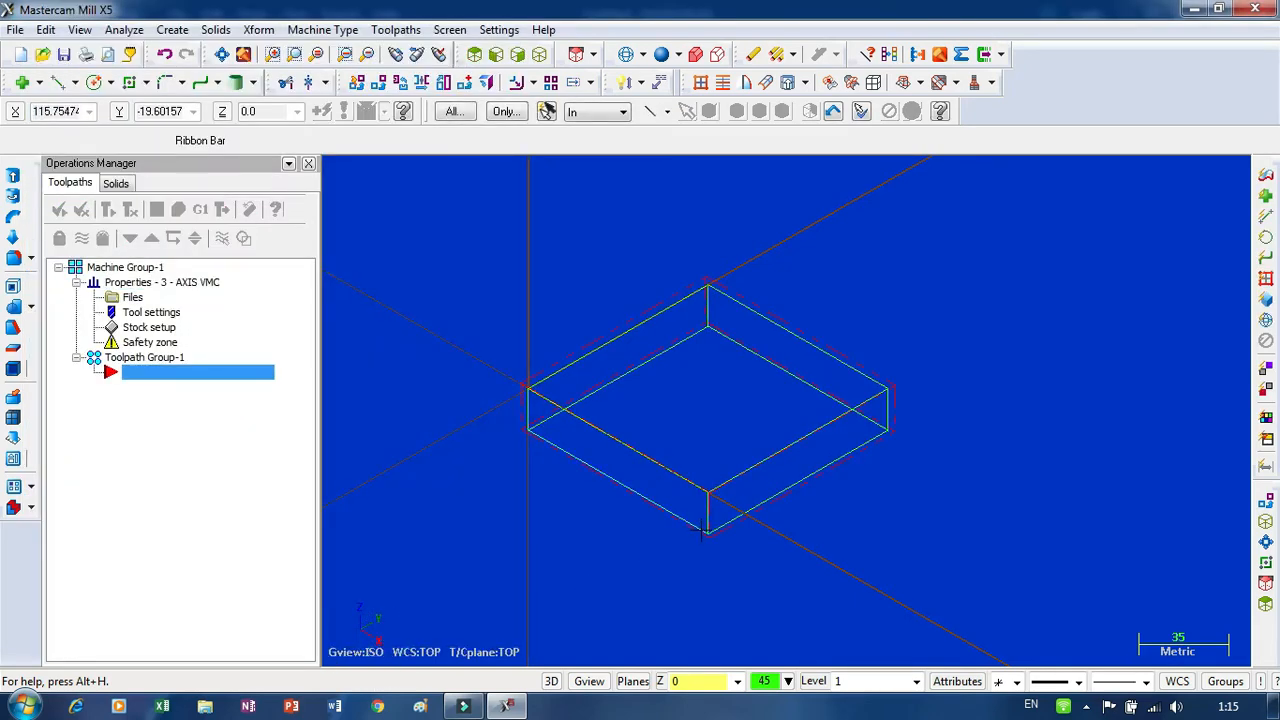
# Examine the stock allowance around the block in the Top (WCS) view and close up in the Isometric (WCS) view
pyautogui.scroll(2, 749, 497)
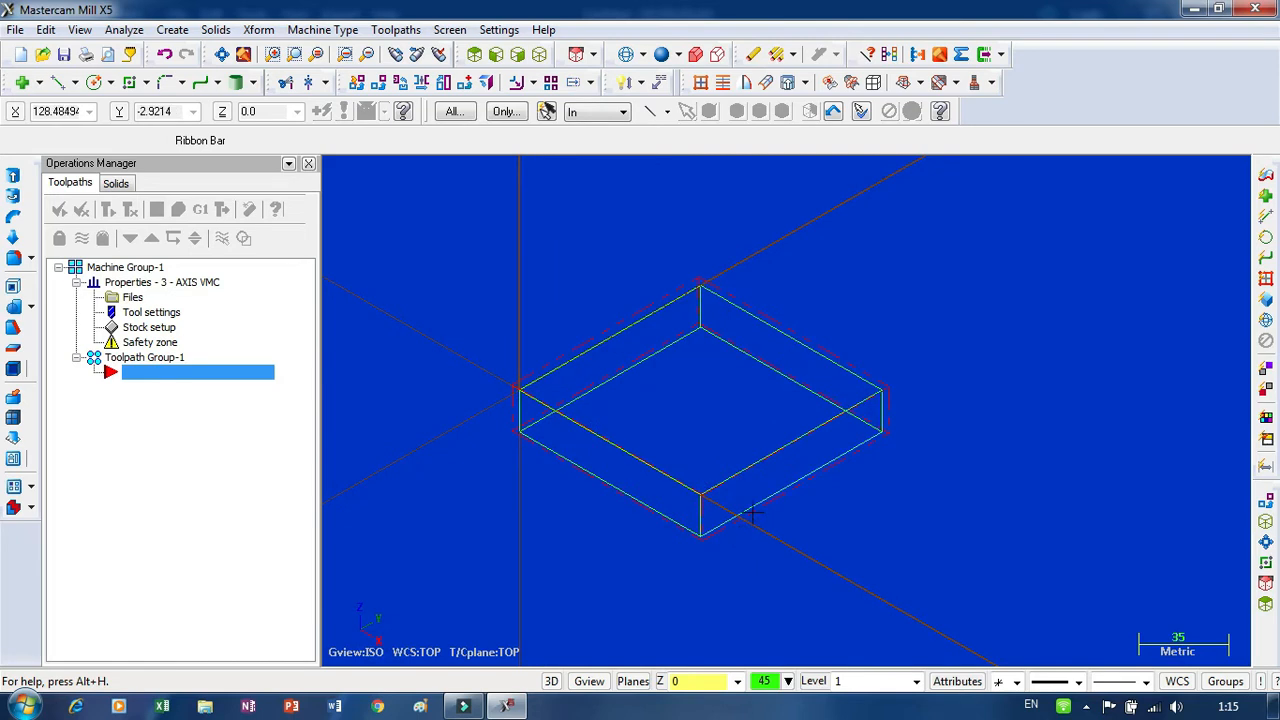
pyautogui.rightClick(1050, 345)
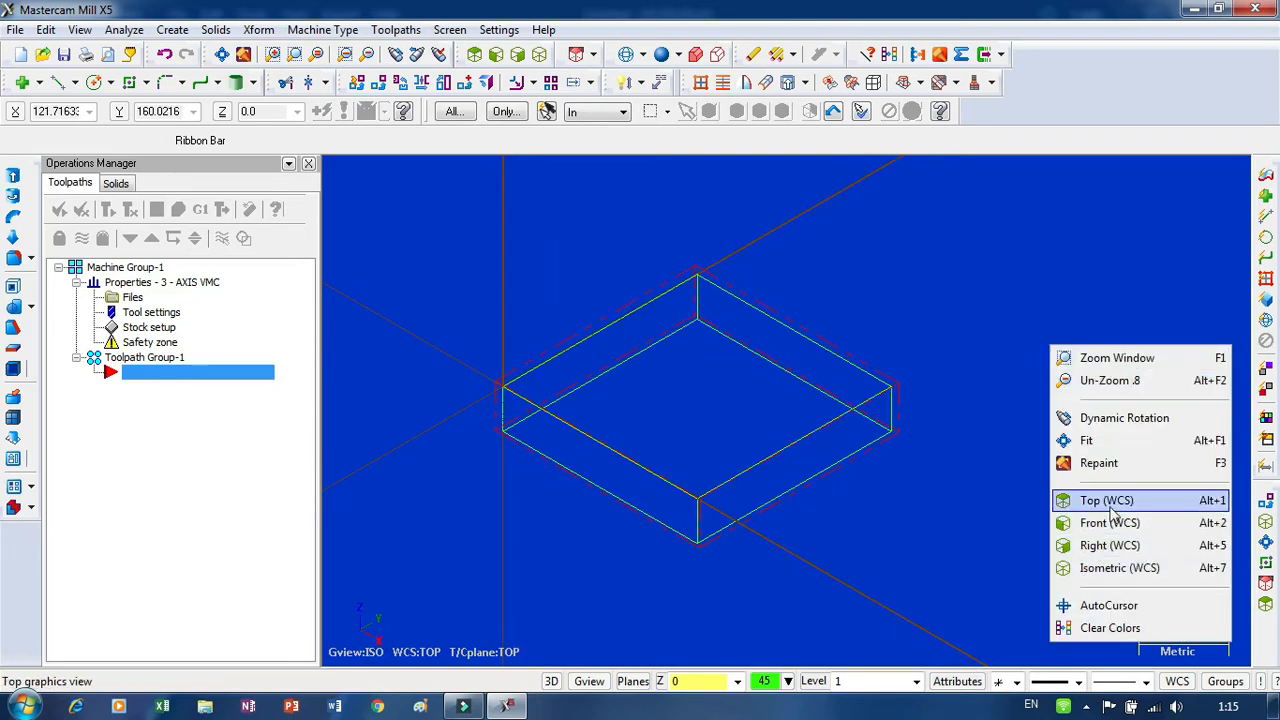
pyautogui.click(1070, 500)
pyautogui.scroll(-1, 690, 510)
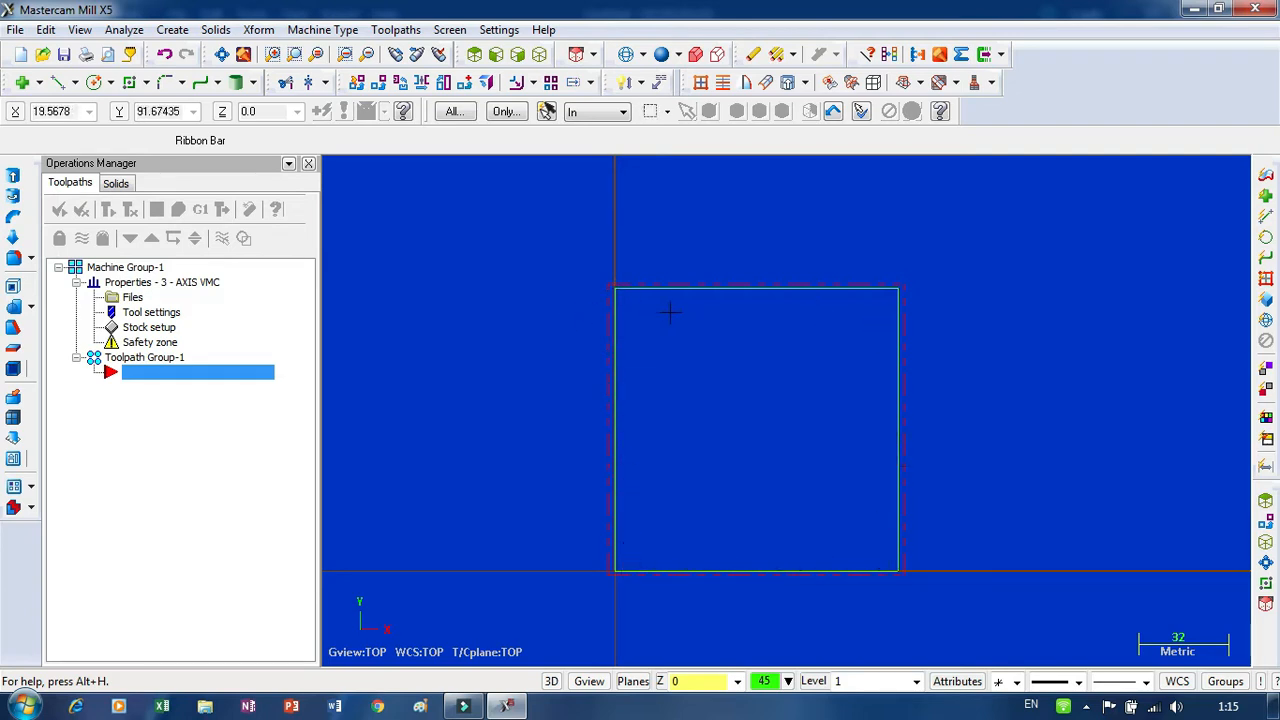
pyautogui.rightClick(956, 400)
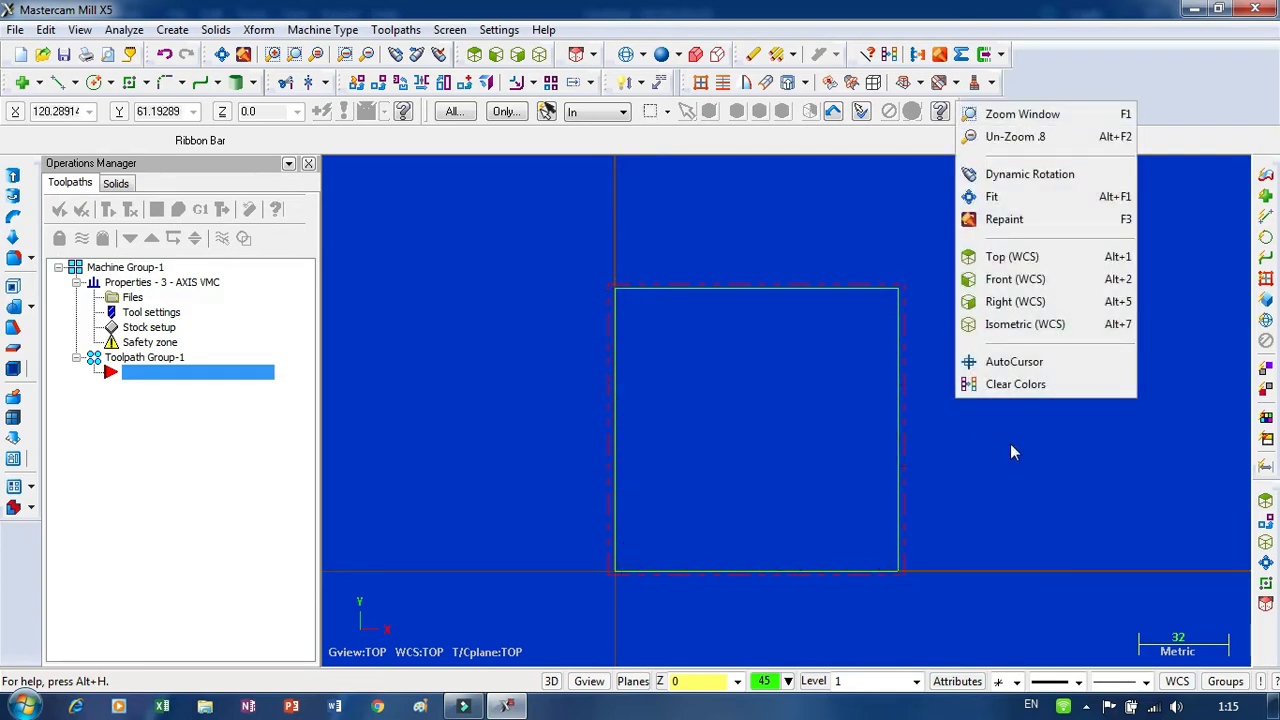
pyautogui.click(1012, 328)
pyautogui.scroll(4, 540, 390)
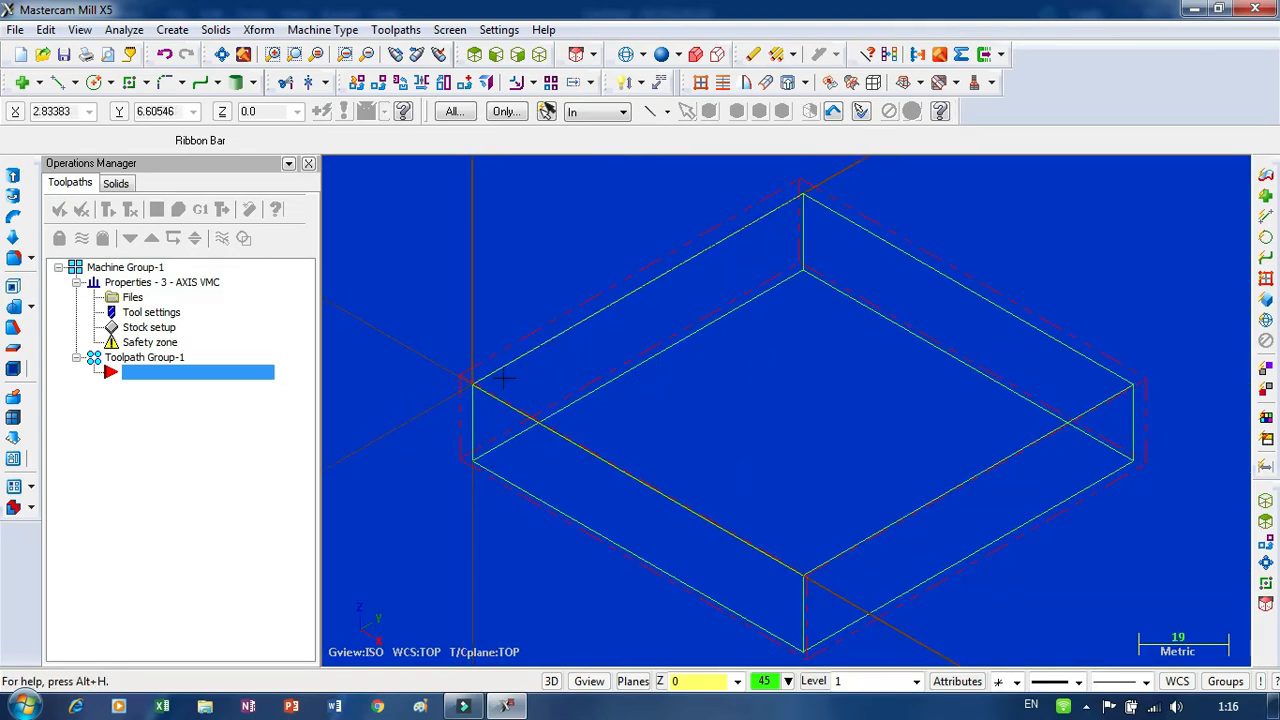
# Inspect the stock above and beside the block with Dynamic Rotation and the Front (WCS) view, and return to the Isometric (WCS) view
pyautogui.rightClick(684, 383)
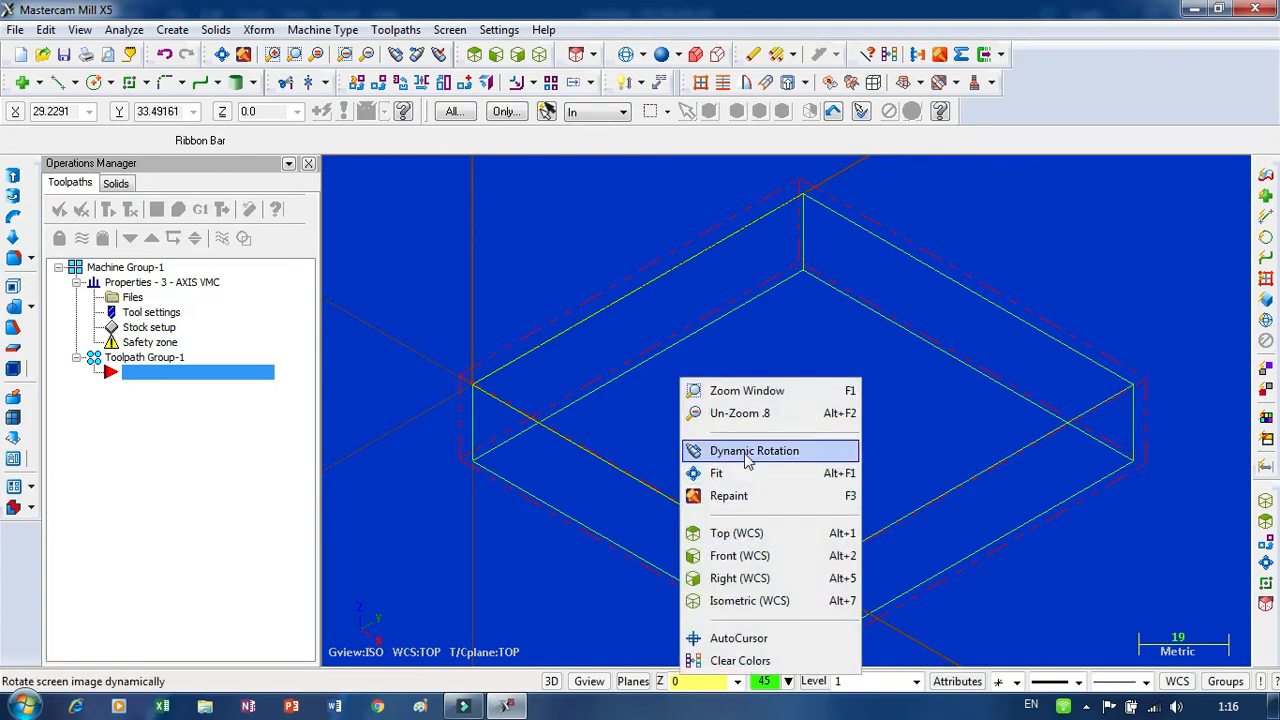
pyautogui.click(517, 306)
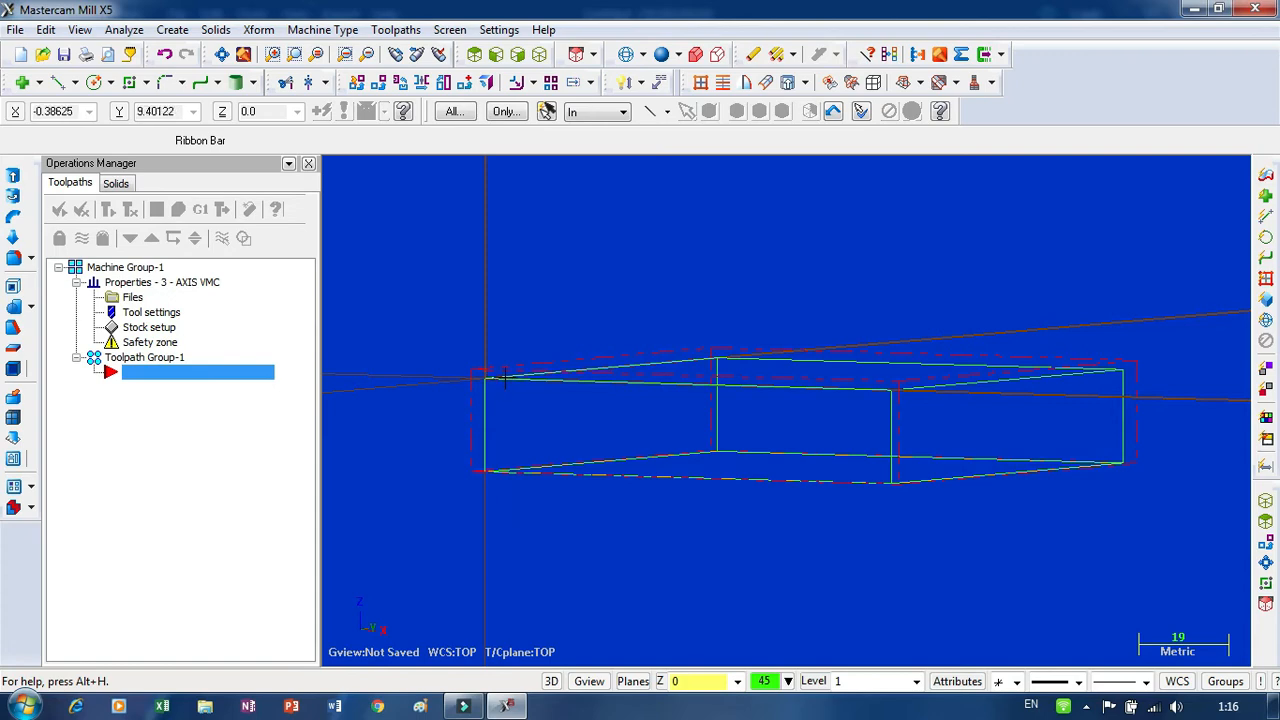
pyautogui.rightClick(558, 324)
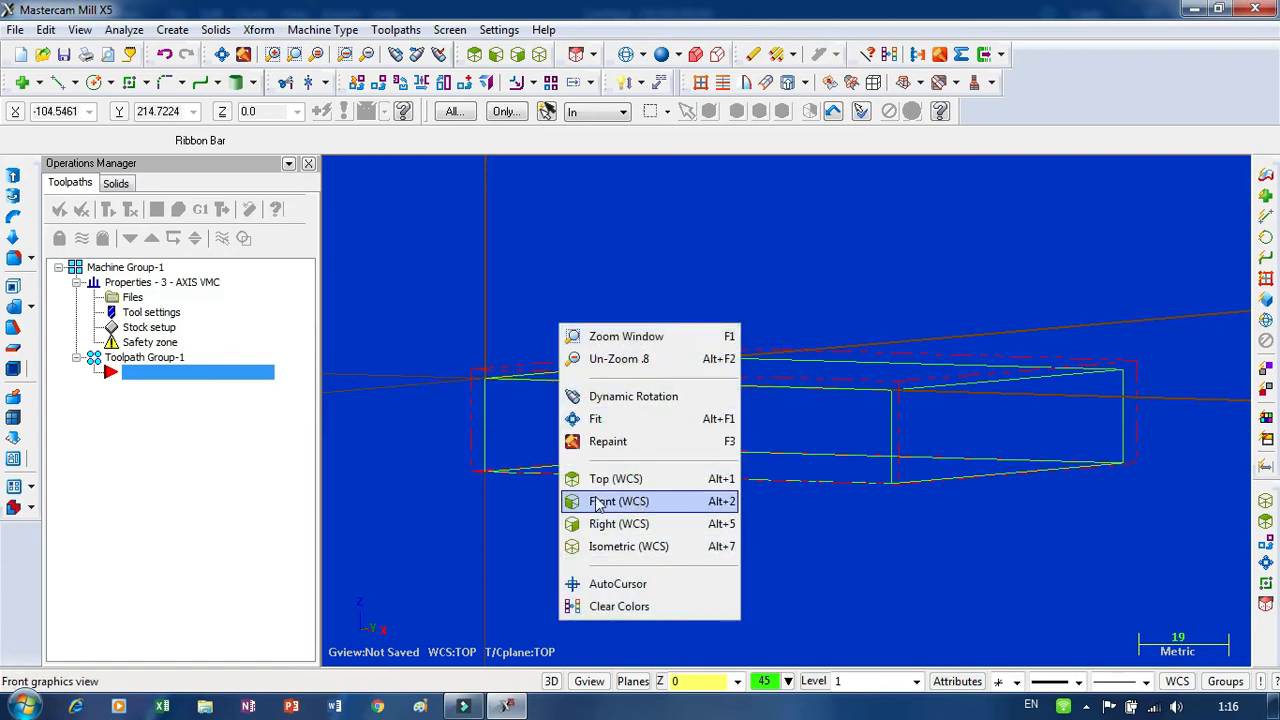
pyautogui.click(598, 501)
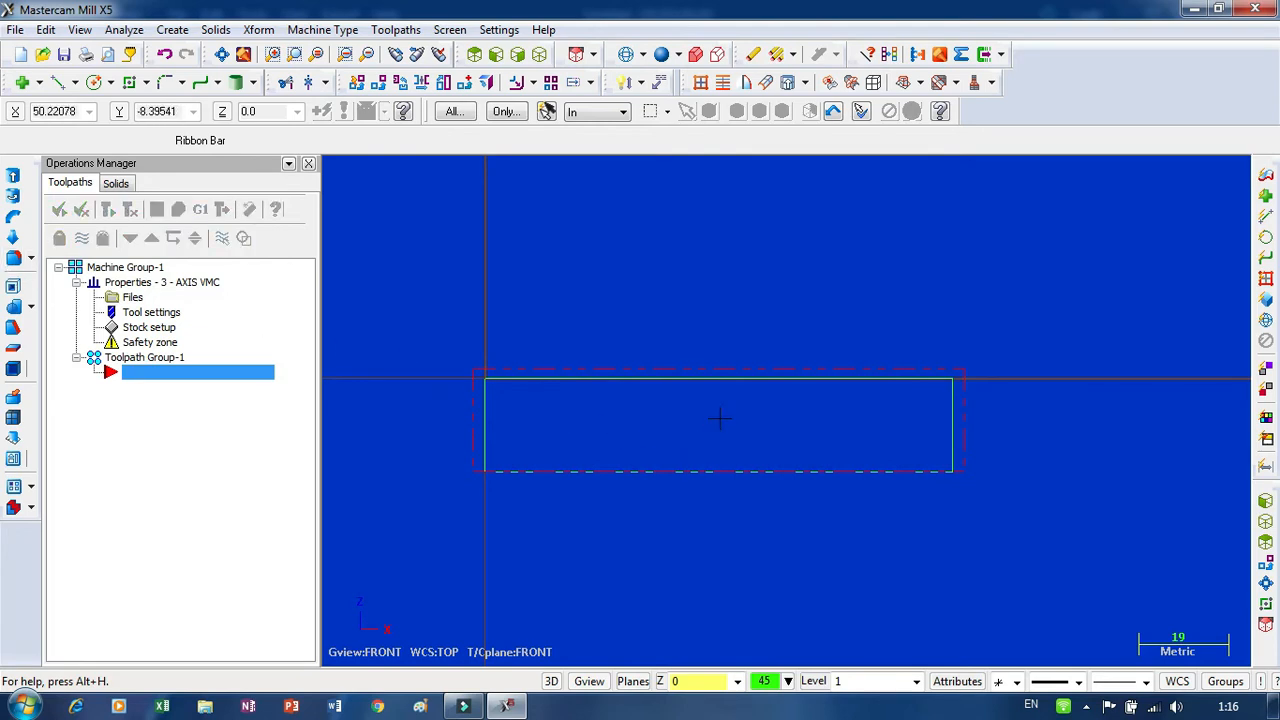
pyautogui.rightClick(795, 325)
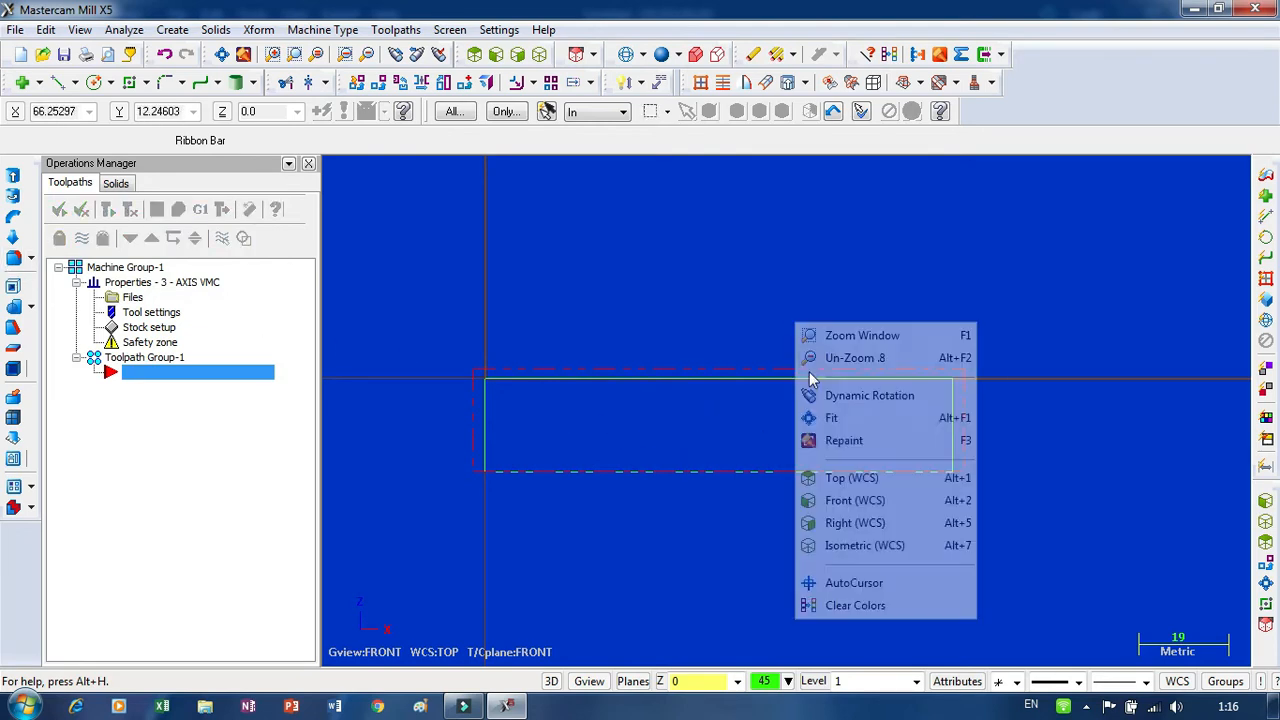
pyautogui.click(864, 545)
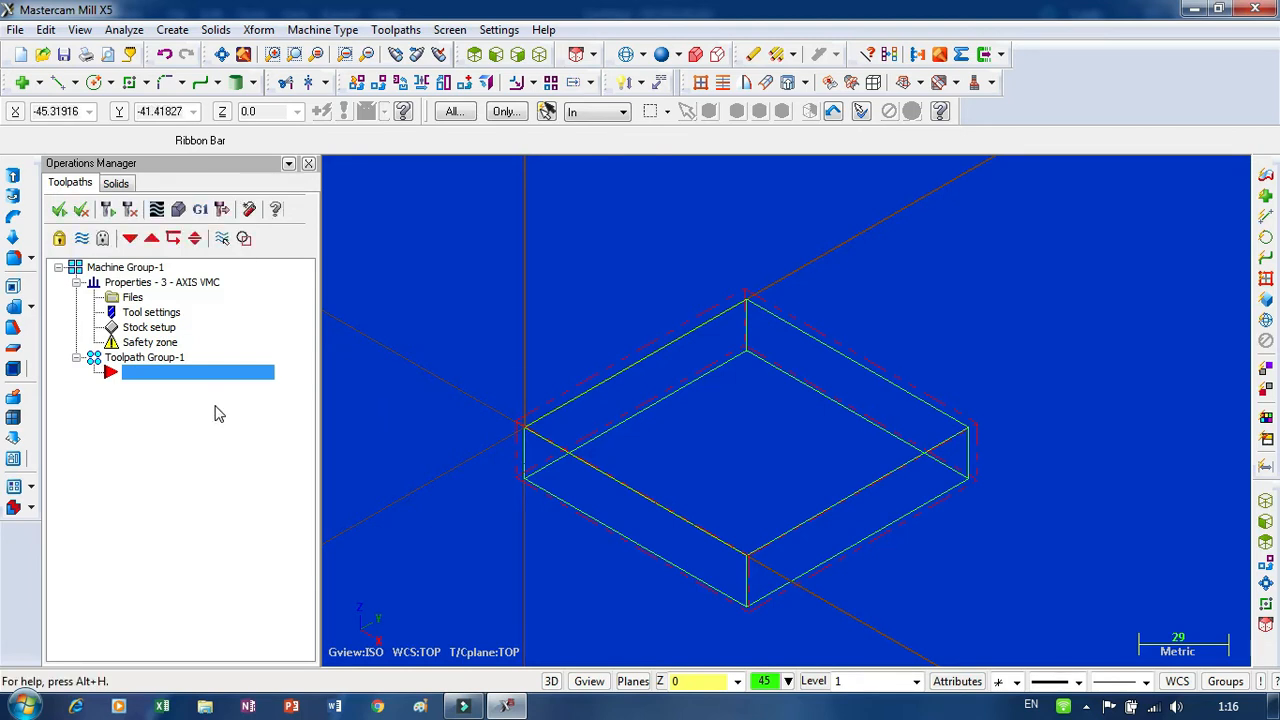
pyautogui.rightClick(160, 380)
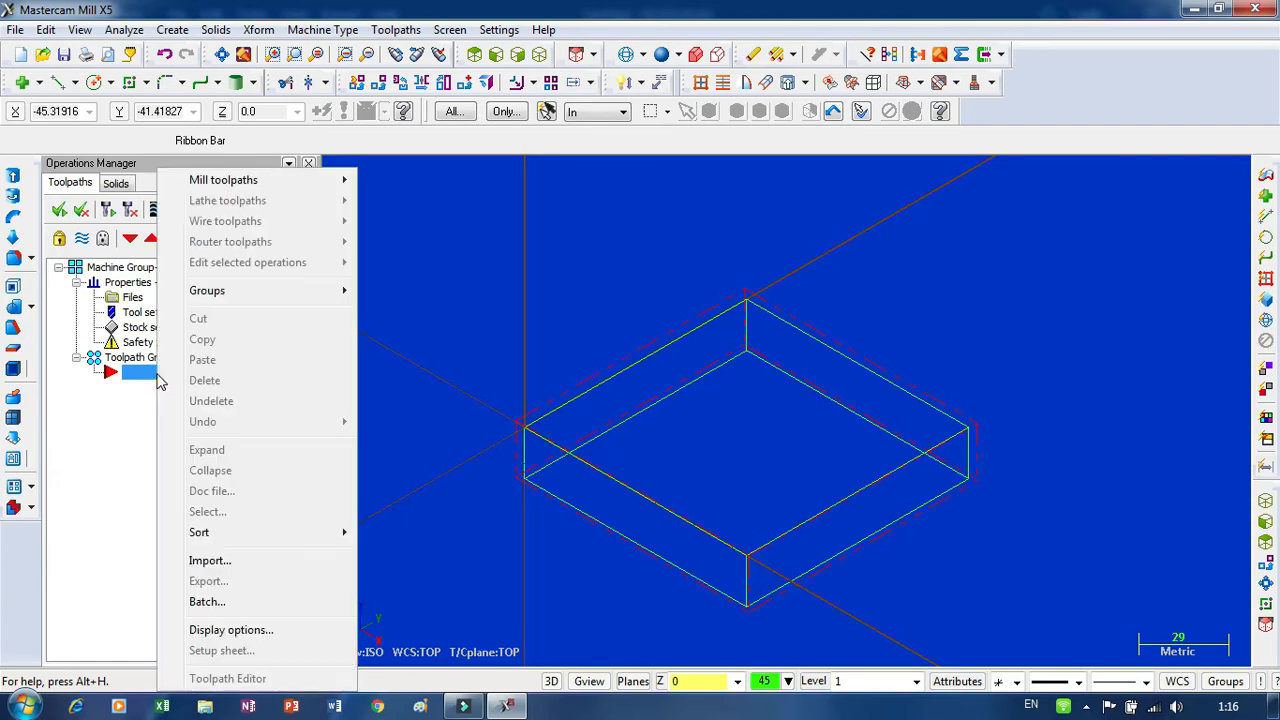
pyautogui.moveTo(240, 180)
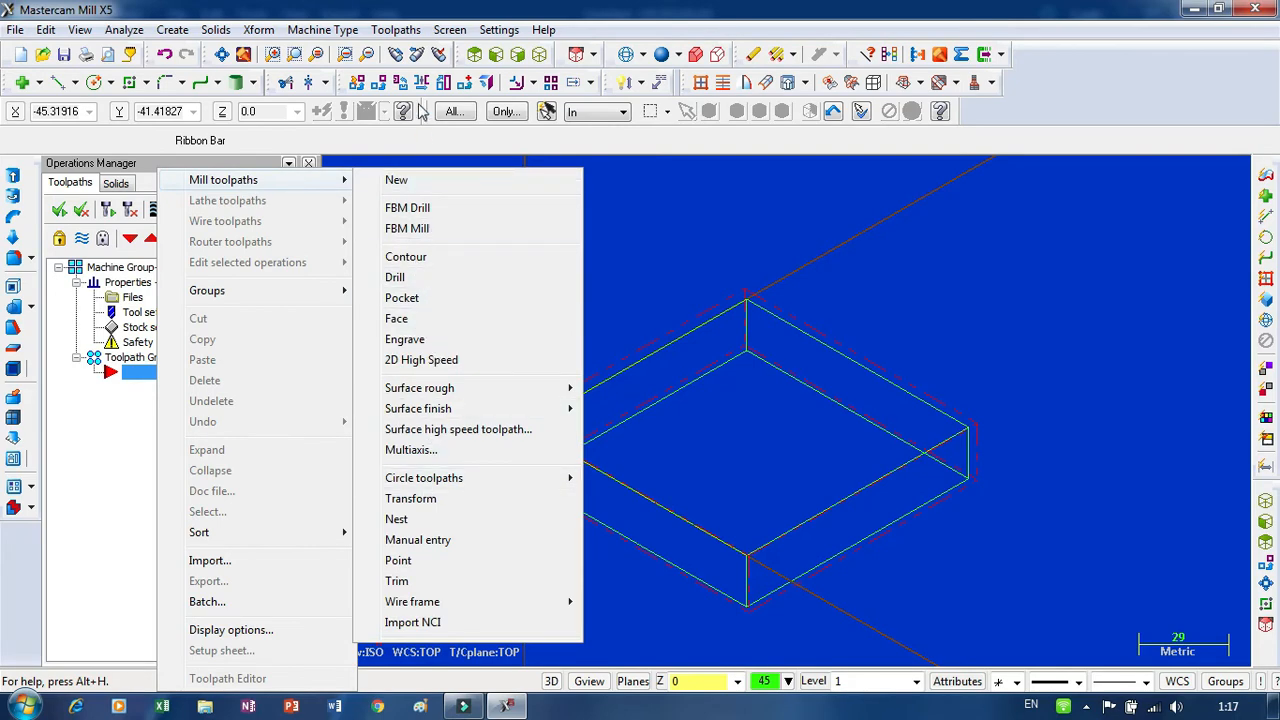
pyautogui.rightClick(405, 33)
pyautogui.click(397, 29)
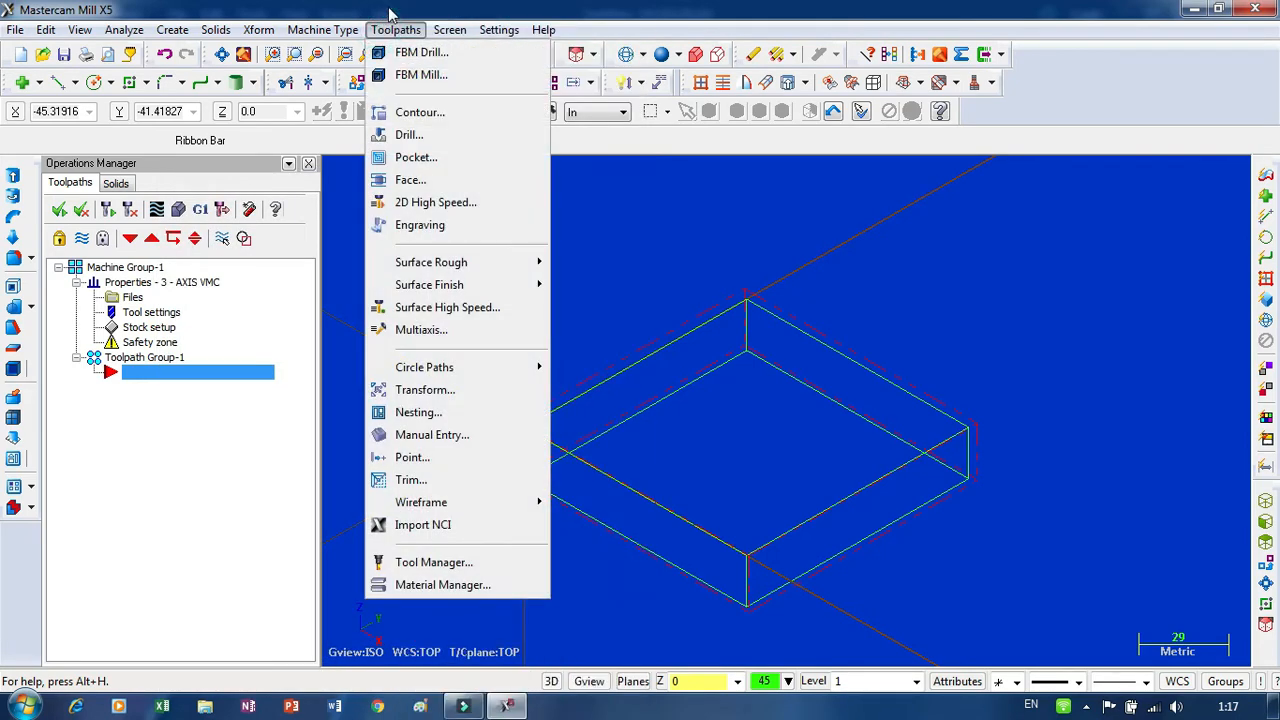
pyautogui.click(402, 29)
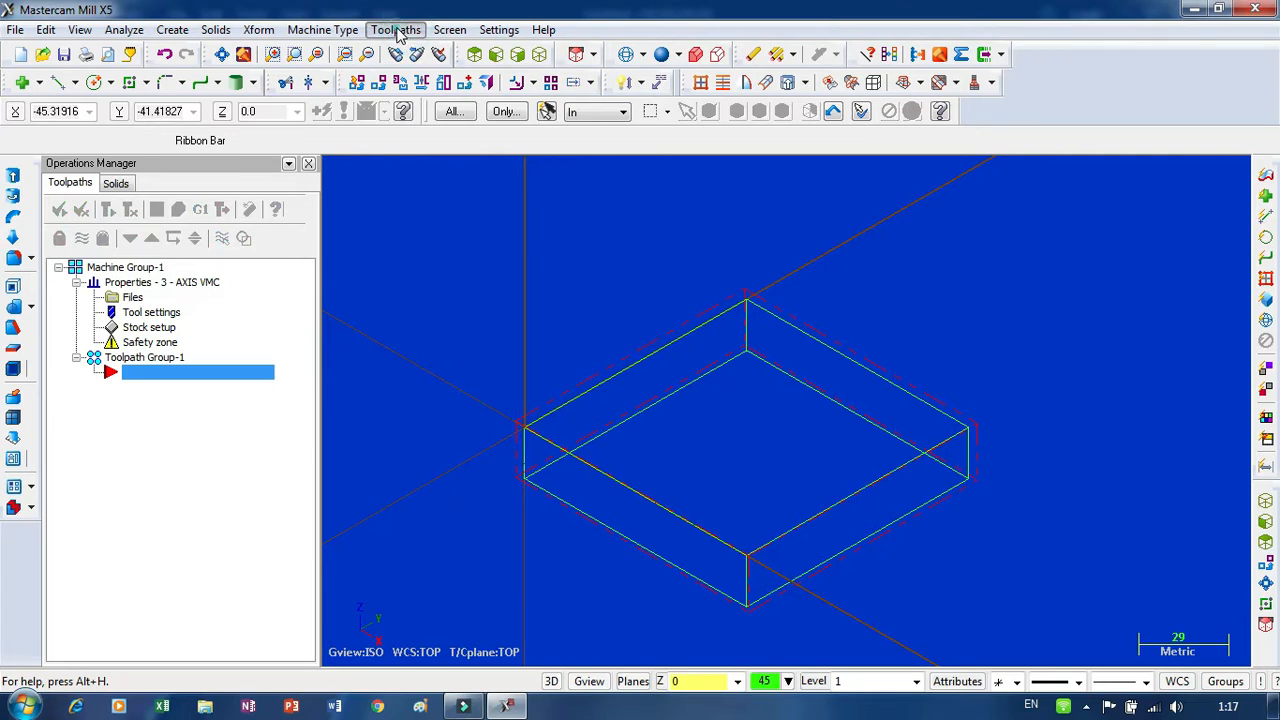
# Add a Face mill toolpath to Toolpath Group-1 with the NC name "perataaan sisi atas", using the defined stock as its boundary
pyautogui.click(405, 30)
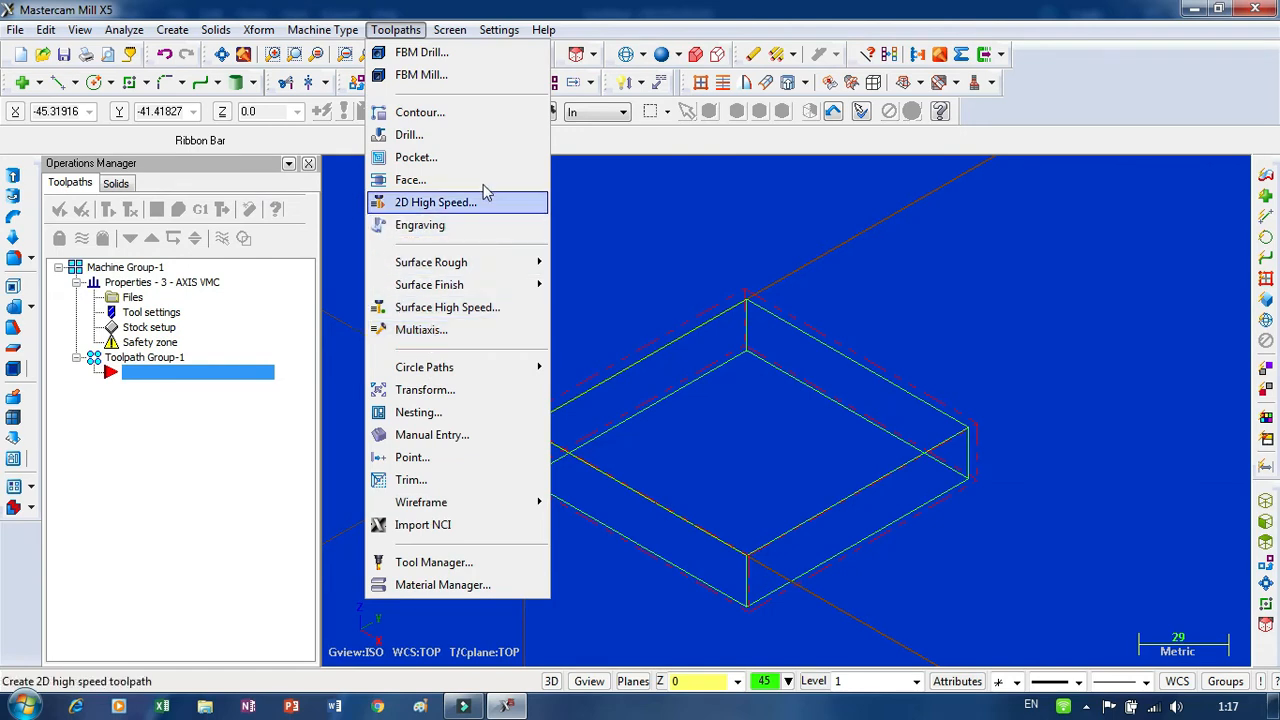
pyautogui.click(622, 27)
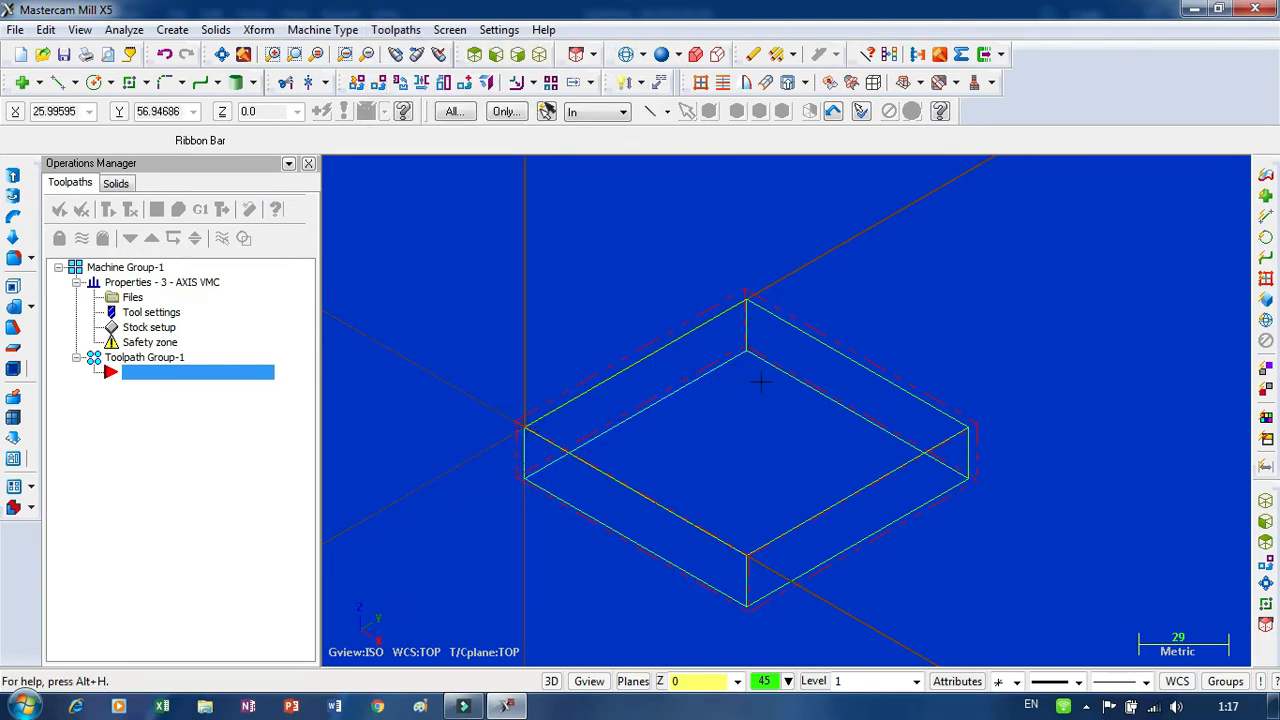
pyautogui.rightClick(184, 372)
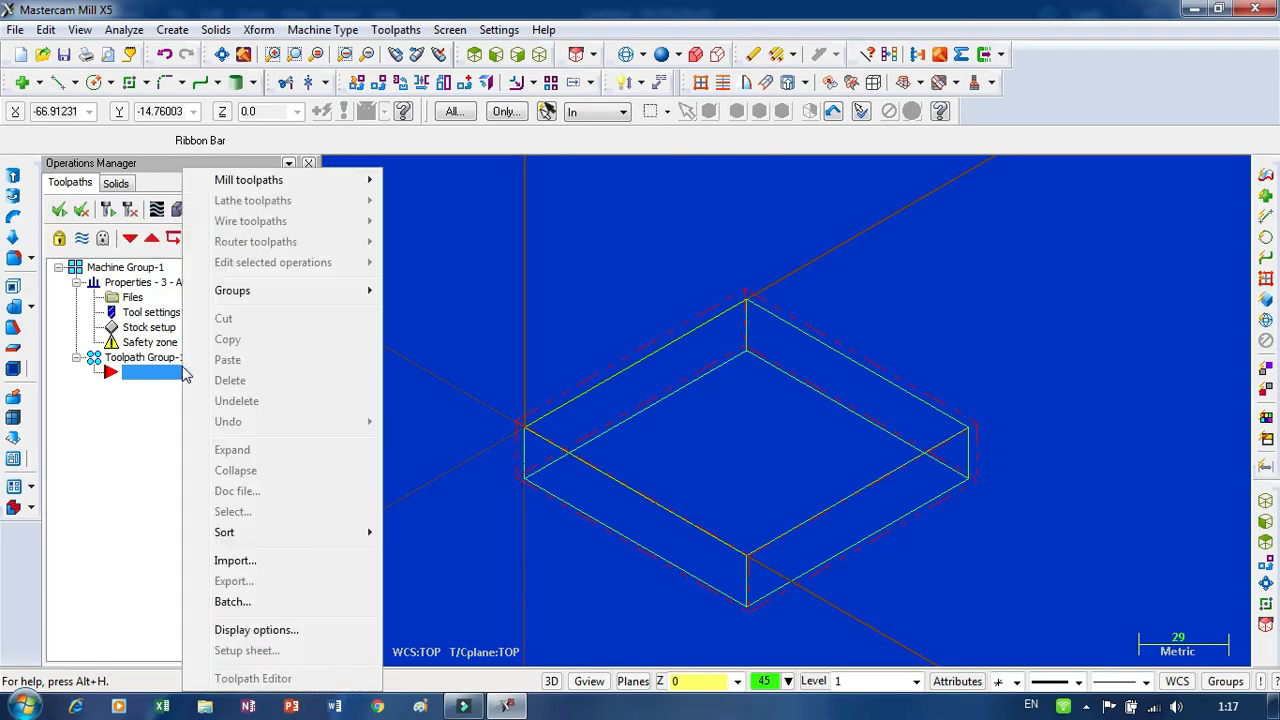
pyautogui.moveTo(243, 190)
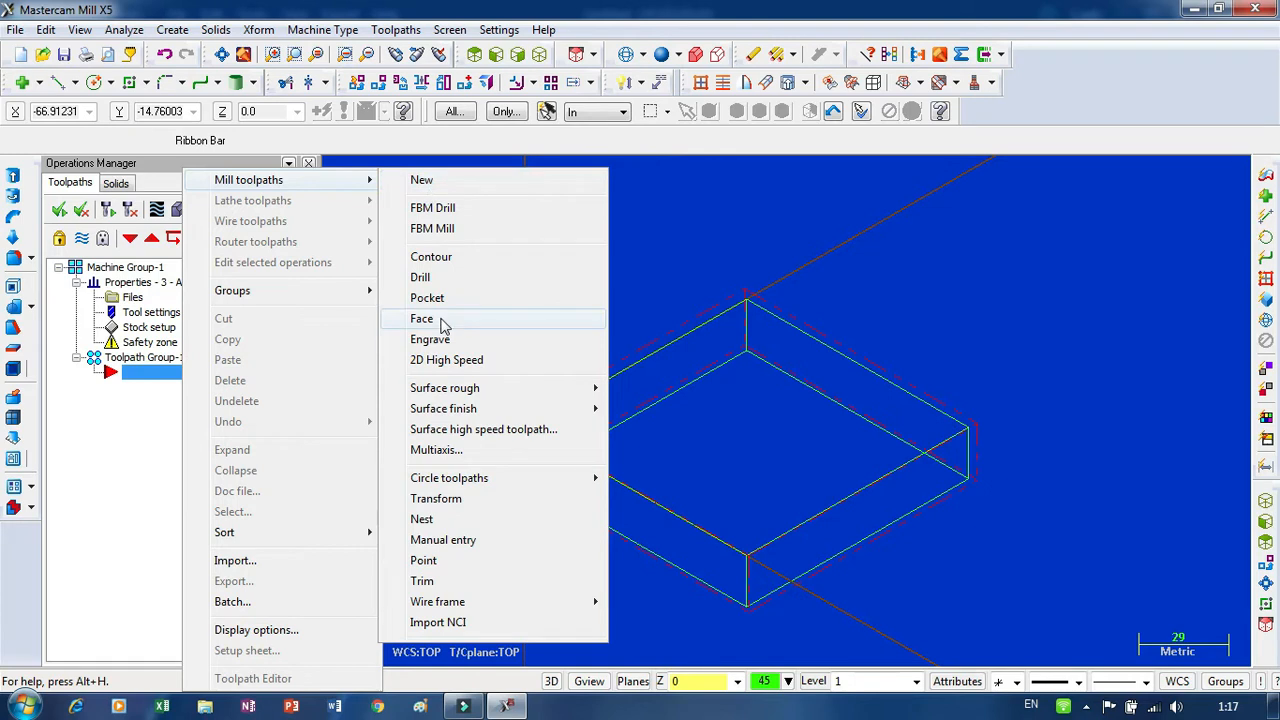
pyautogui.click(444, 321)
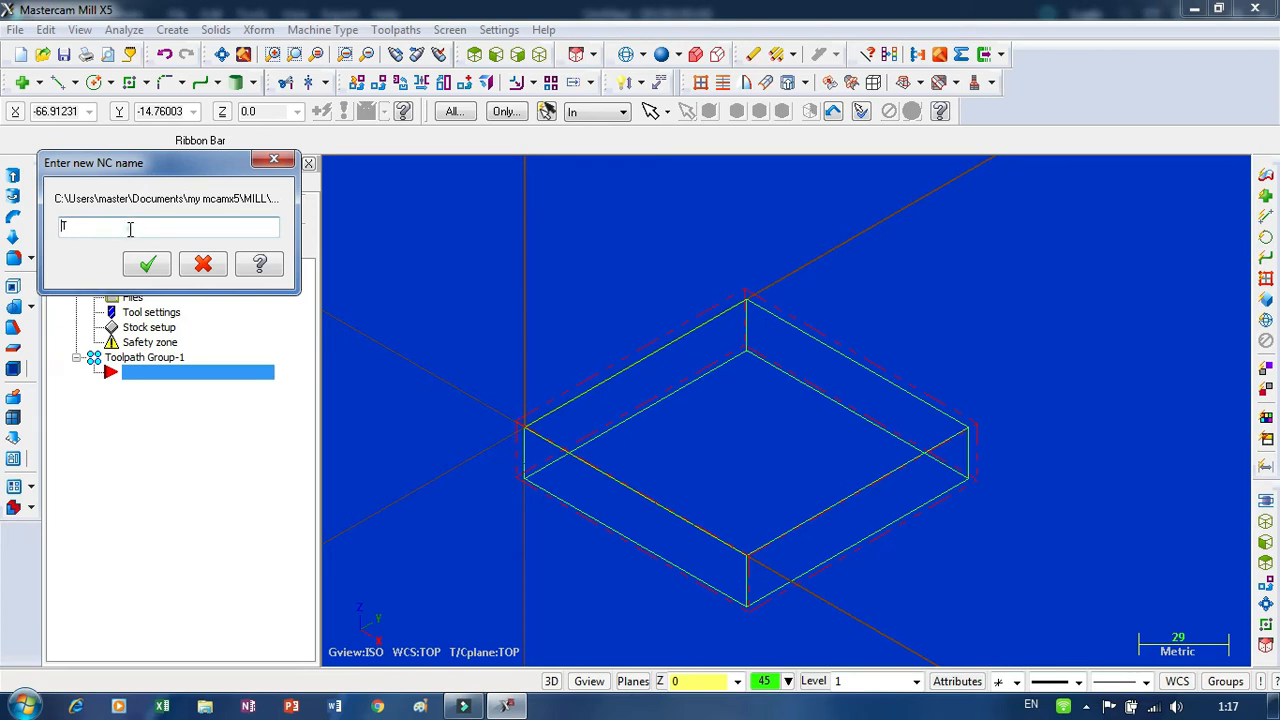
pyautogui.moveTo(130, 229); pyautogui.dragTo(50, 250)
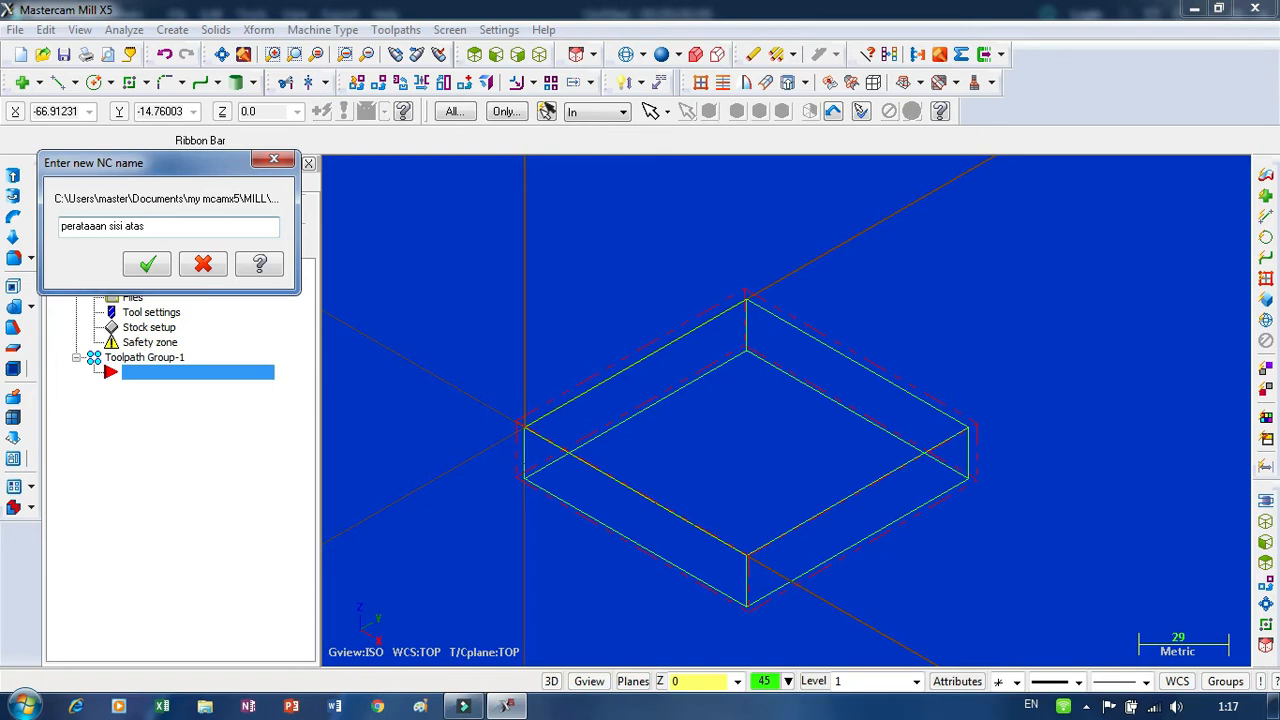
pyautogui.click(147, 265)
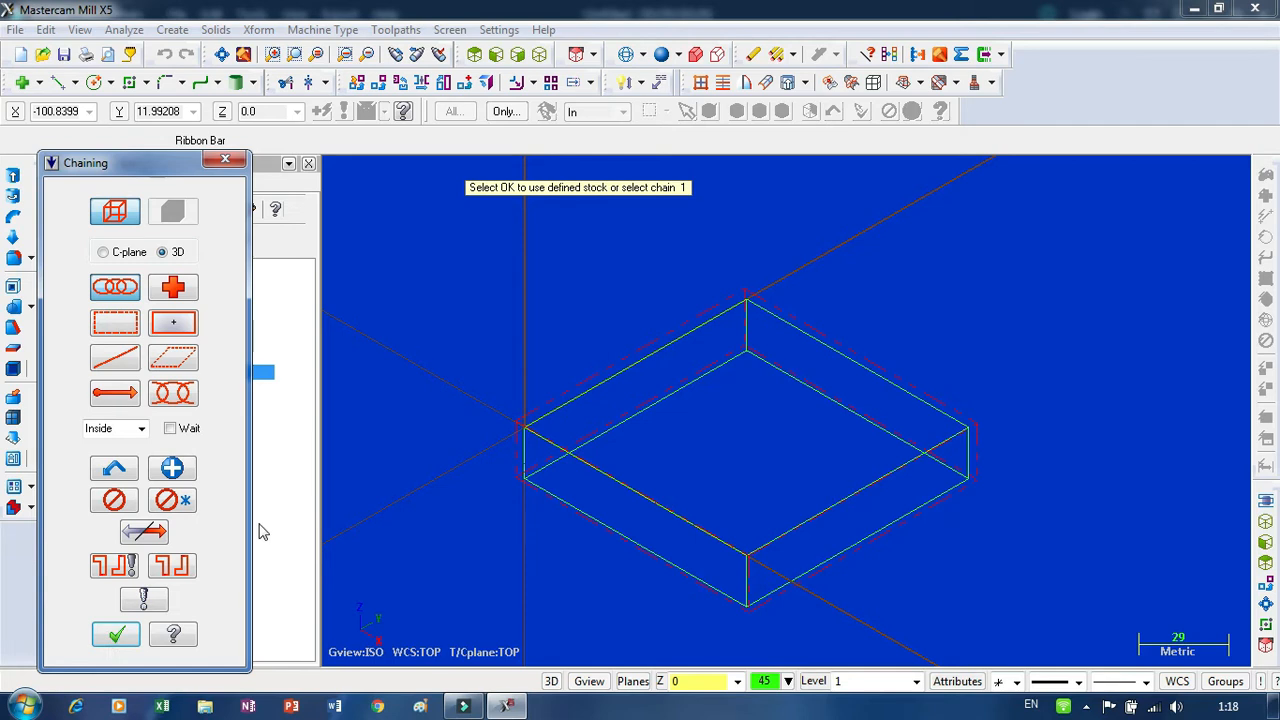
pyautogui.click(128, 636)
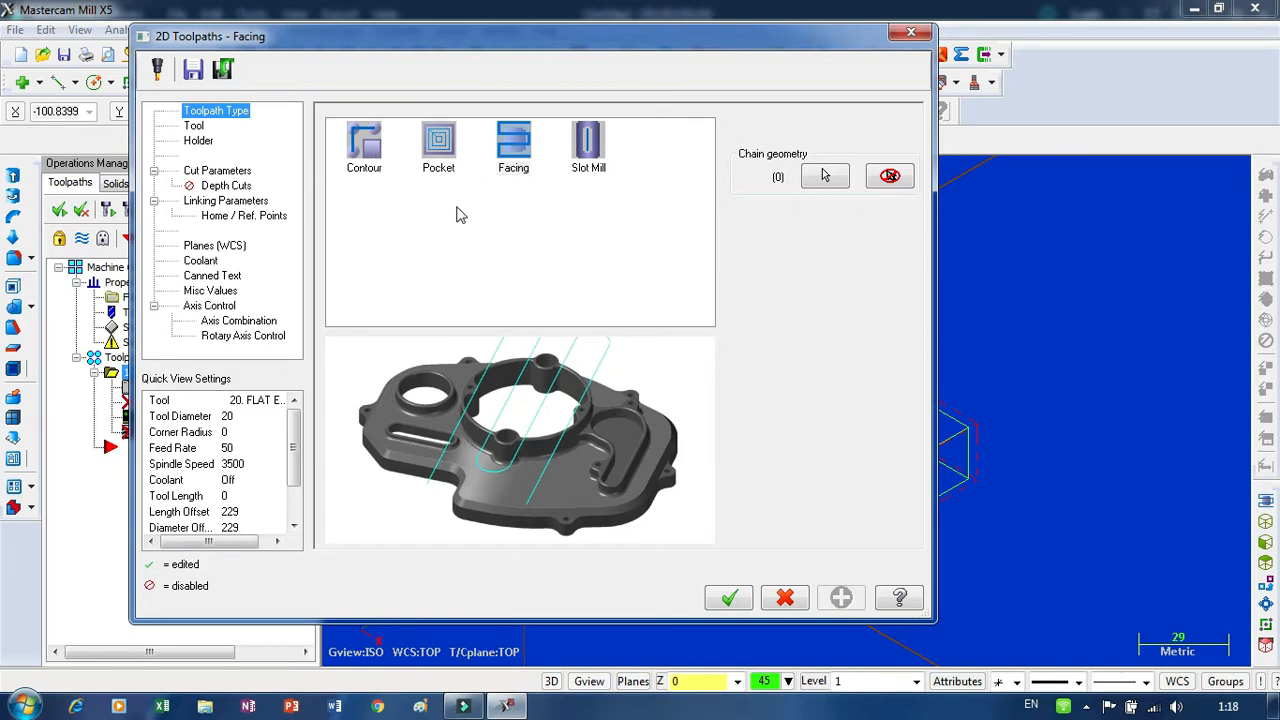
# Open the MILL_MM tool library selection for the facing toolpath's tool
pyautogui.click(188, 128)
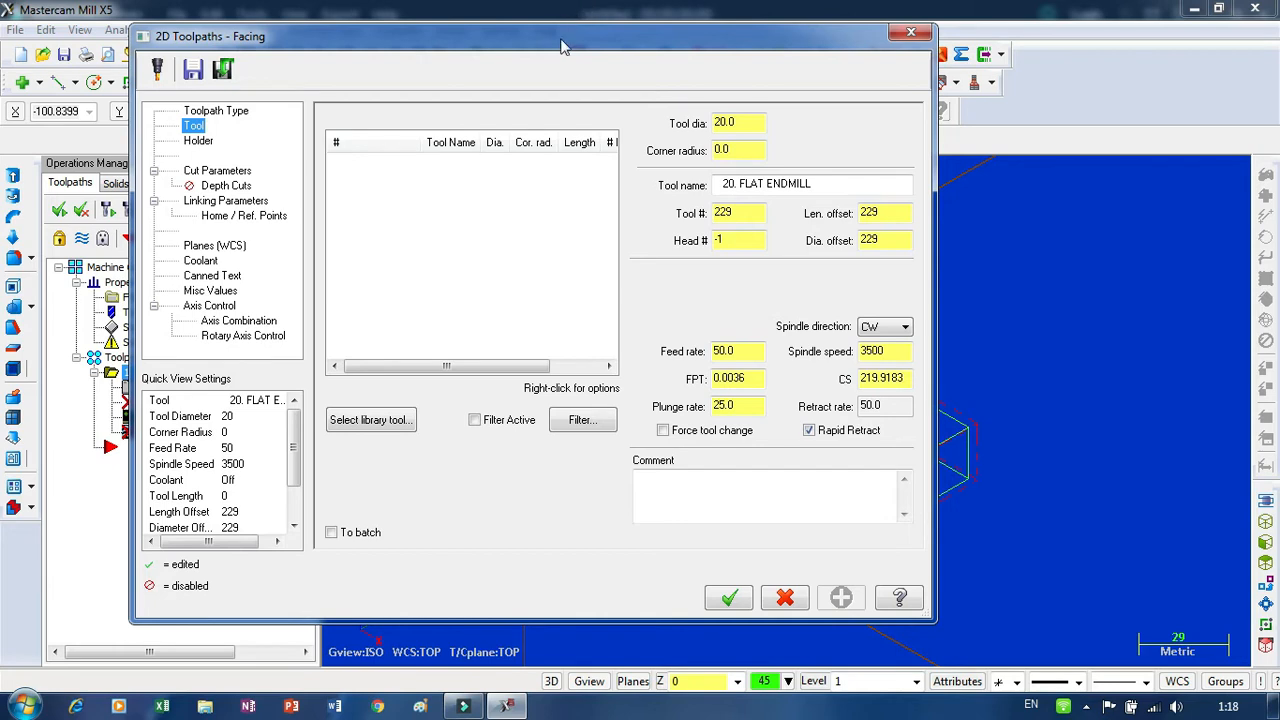
pyautogui.click(360, 436)
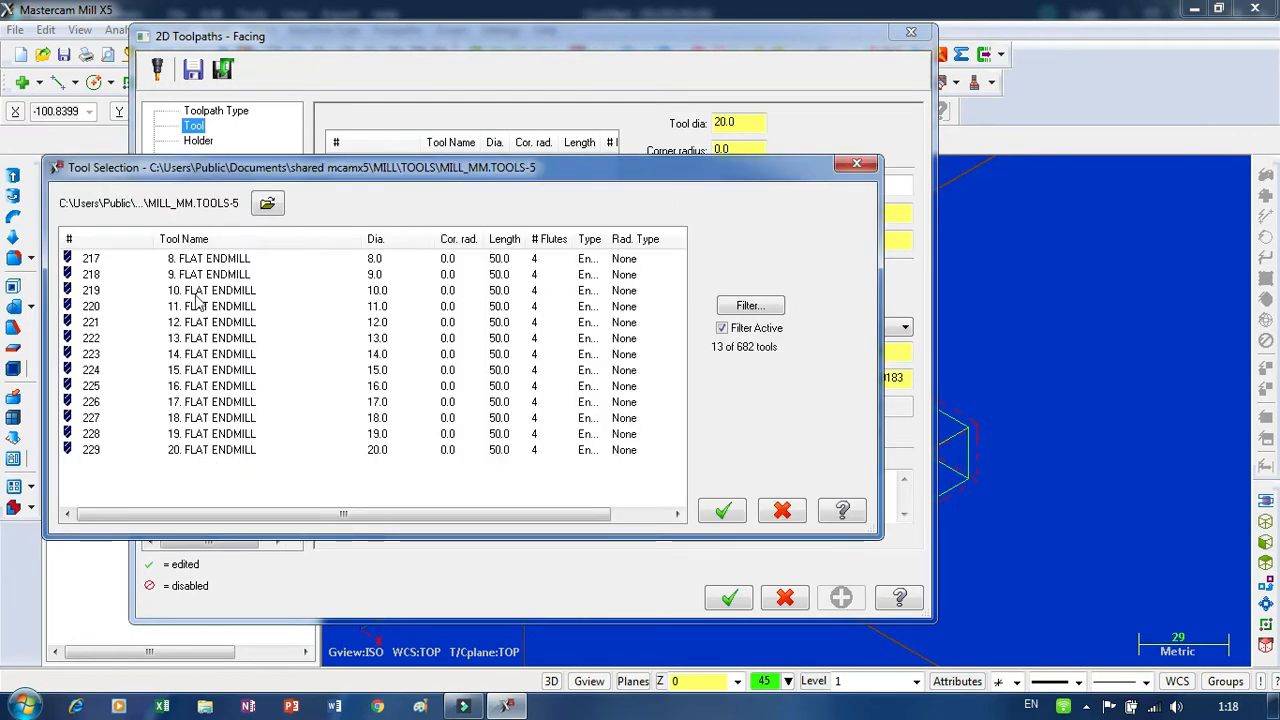
pyautogui.click(856, 163)
pyautogui.rightClick(485, 268)
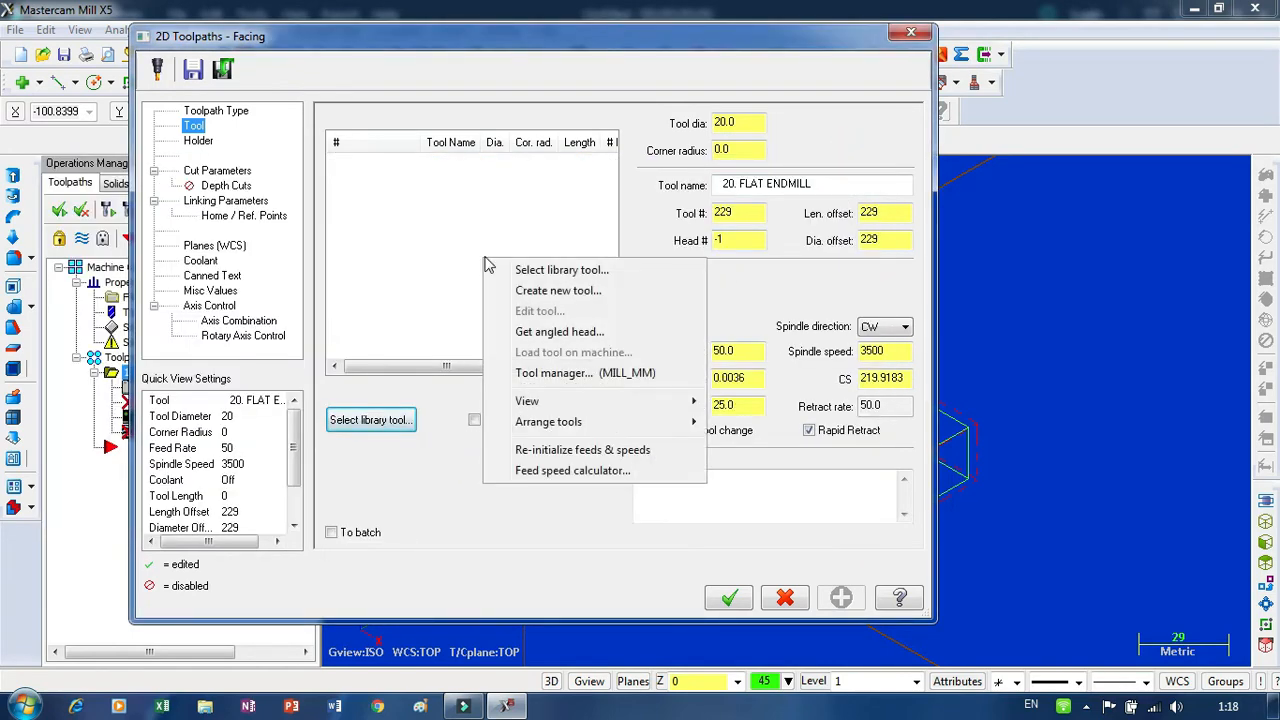
pyautogui.click(540, 272)
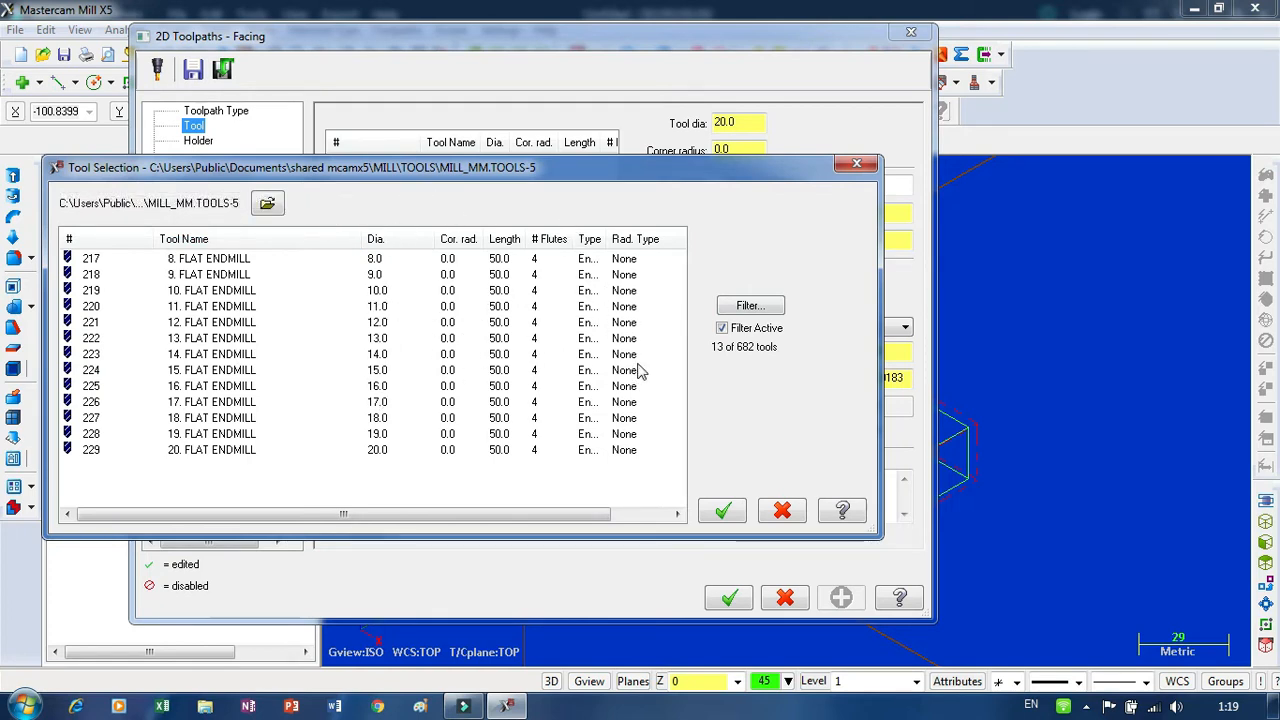
pyautogui.click(762, 313)
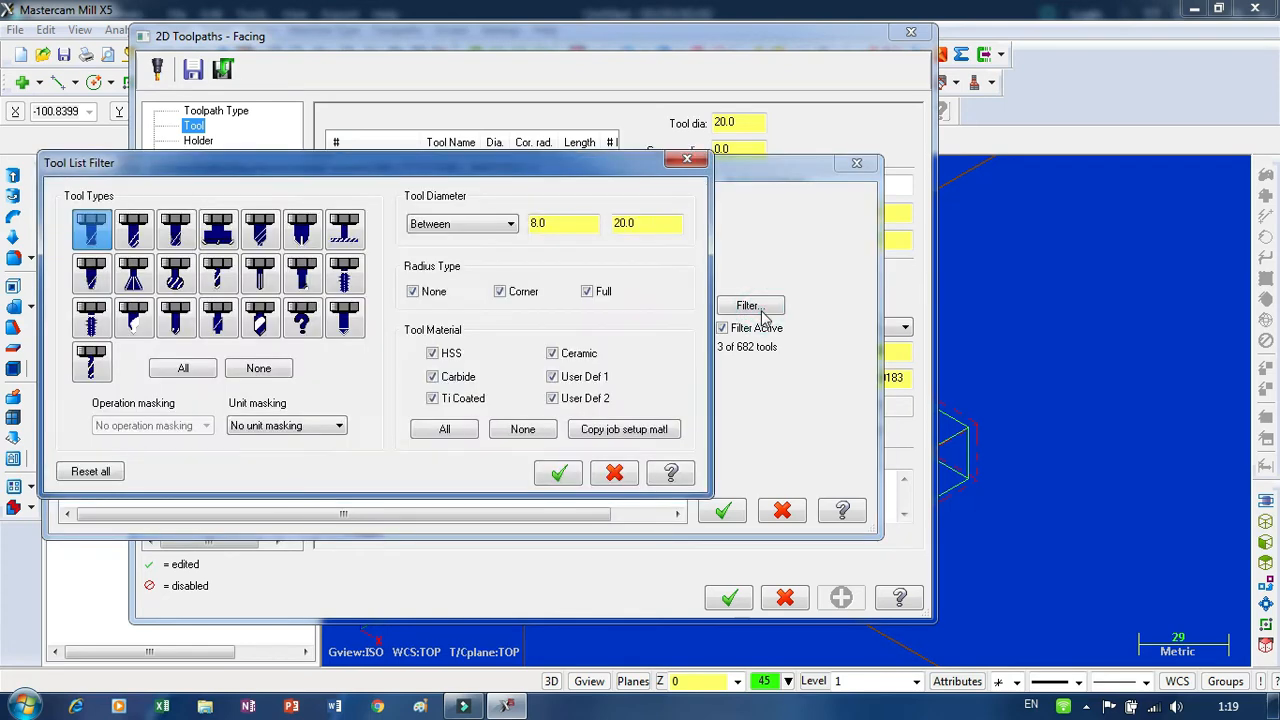
pyautogui.click(134, 230)
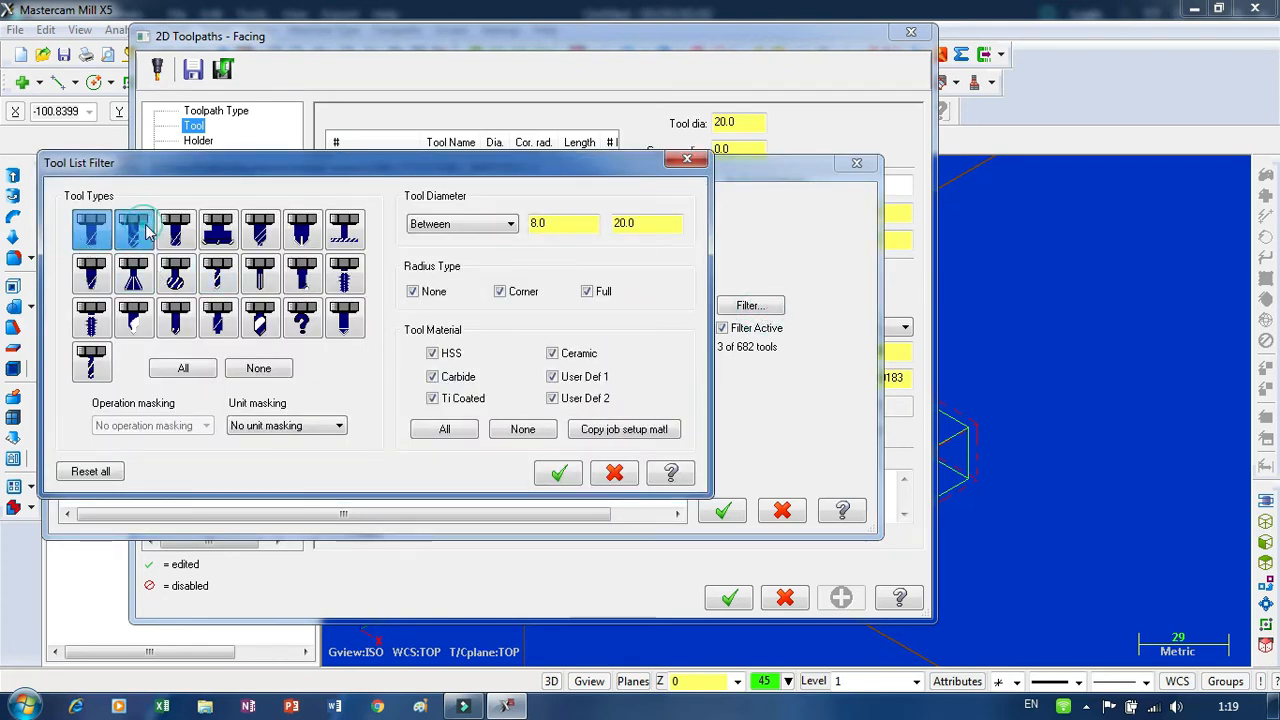
pyautogui.click(188, 222)
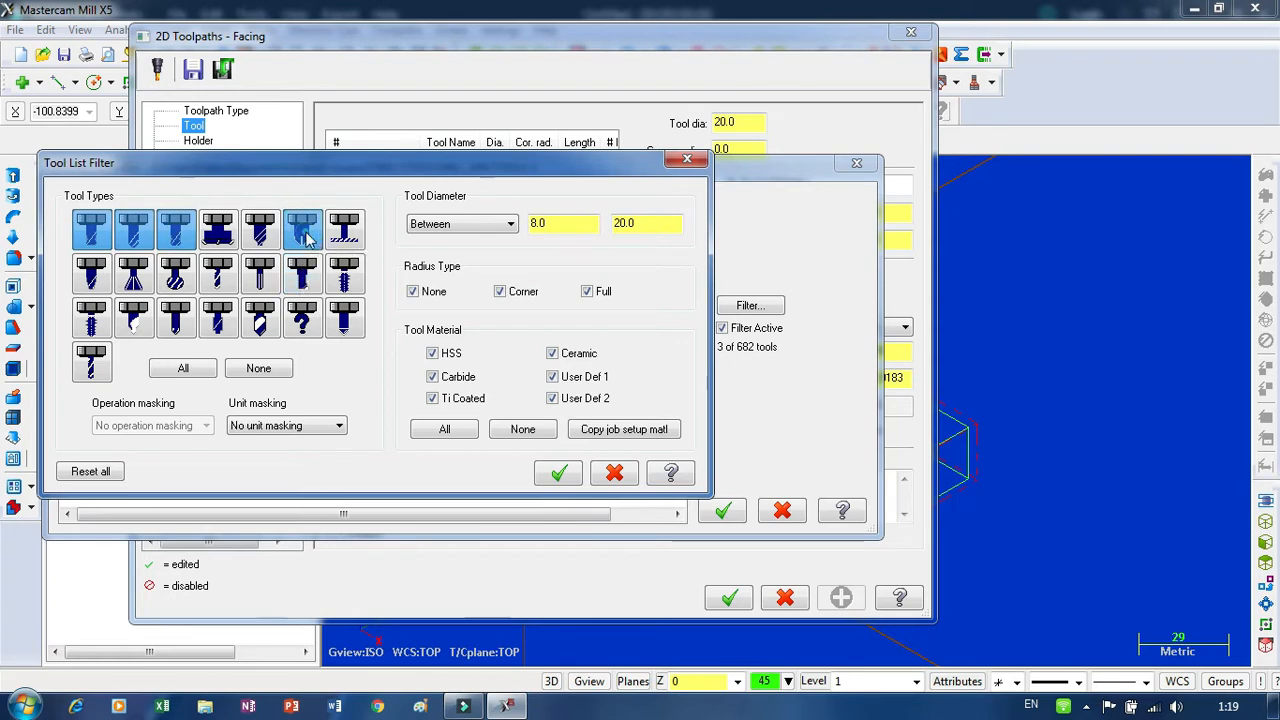
pyautogui.click(175, 232)
pyautogui.click(133, 231)
pyautogui.click(91, 230)
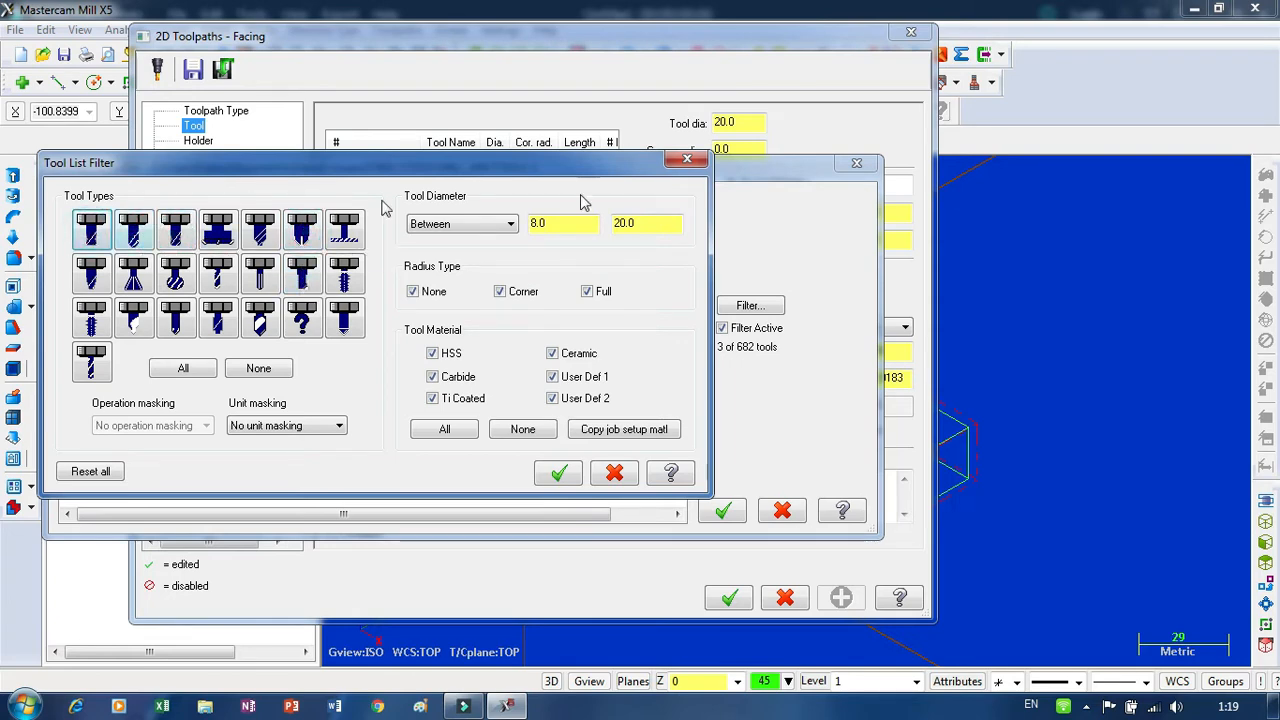
pyautogui.click(684, 162)
# Try adding the face mill type to the tool list filter, and restore the filter to flat end mills only
pyautogui.click(750, 305)
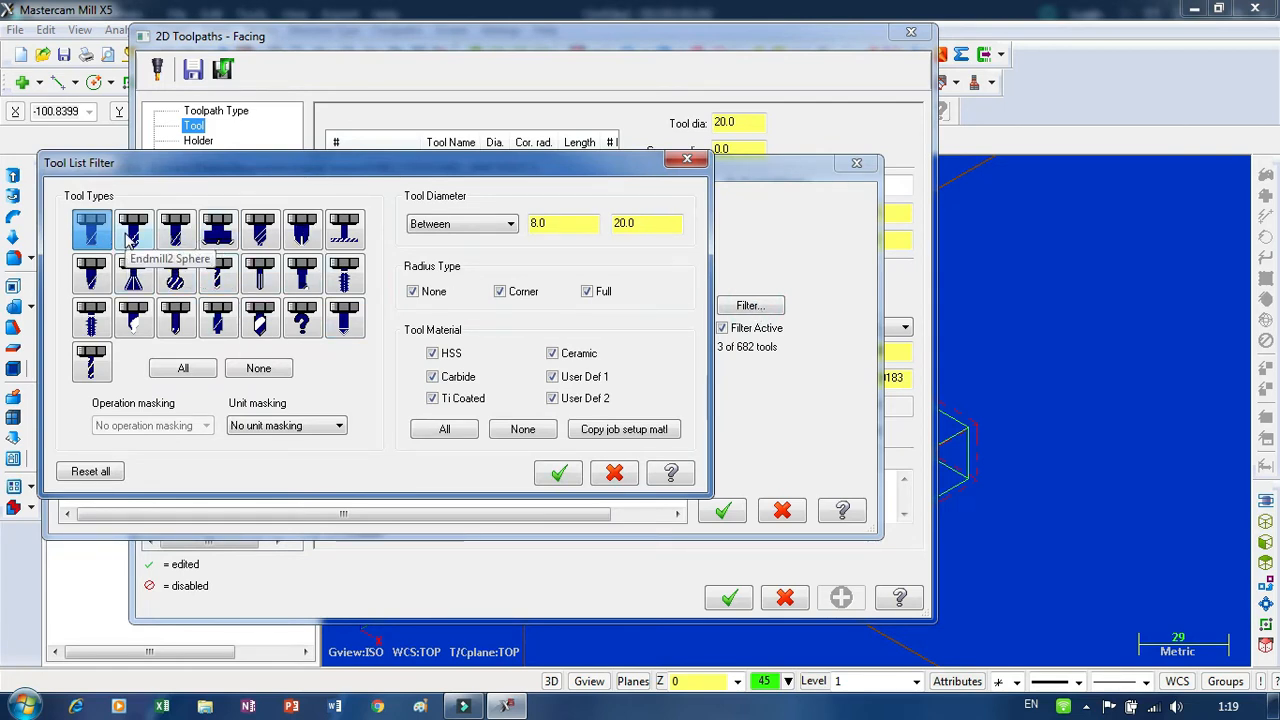
pyautogui.click(222, 233)
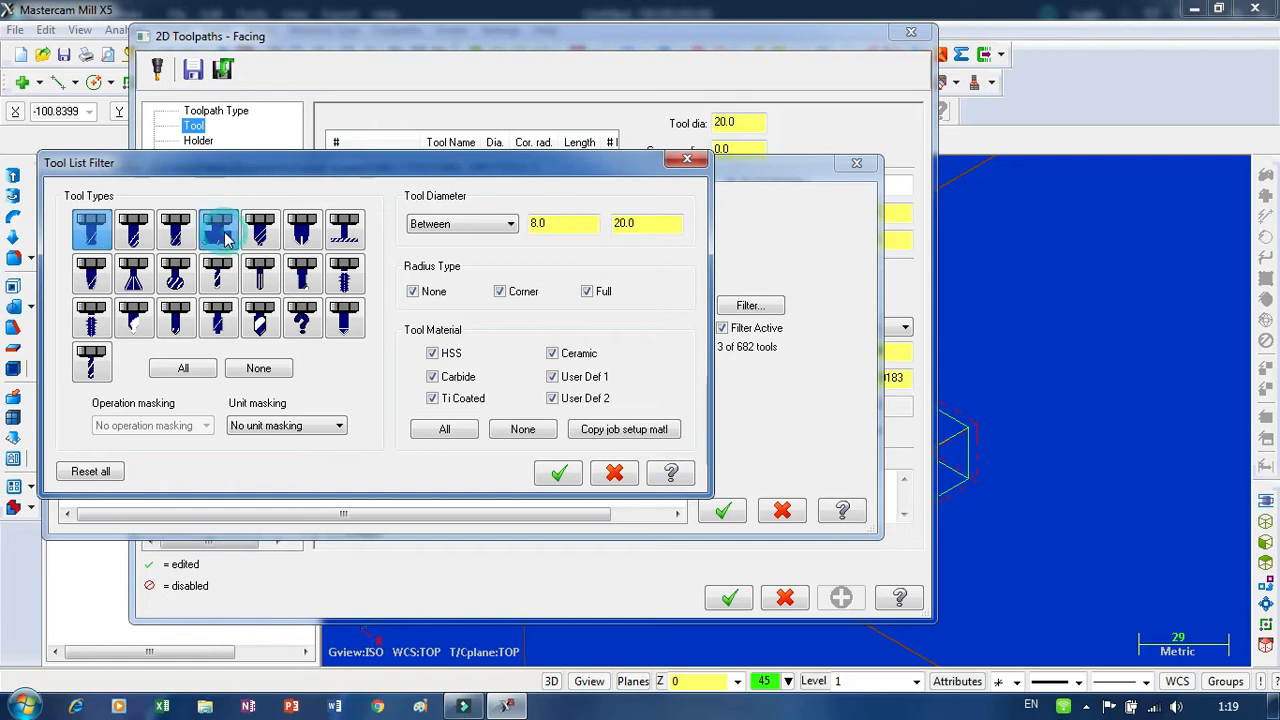
pyautogui.click(558, 472)
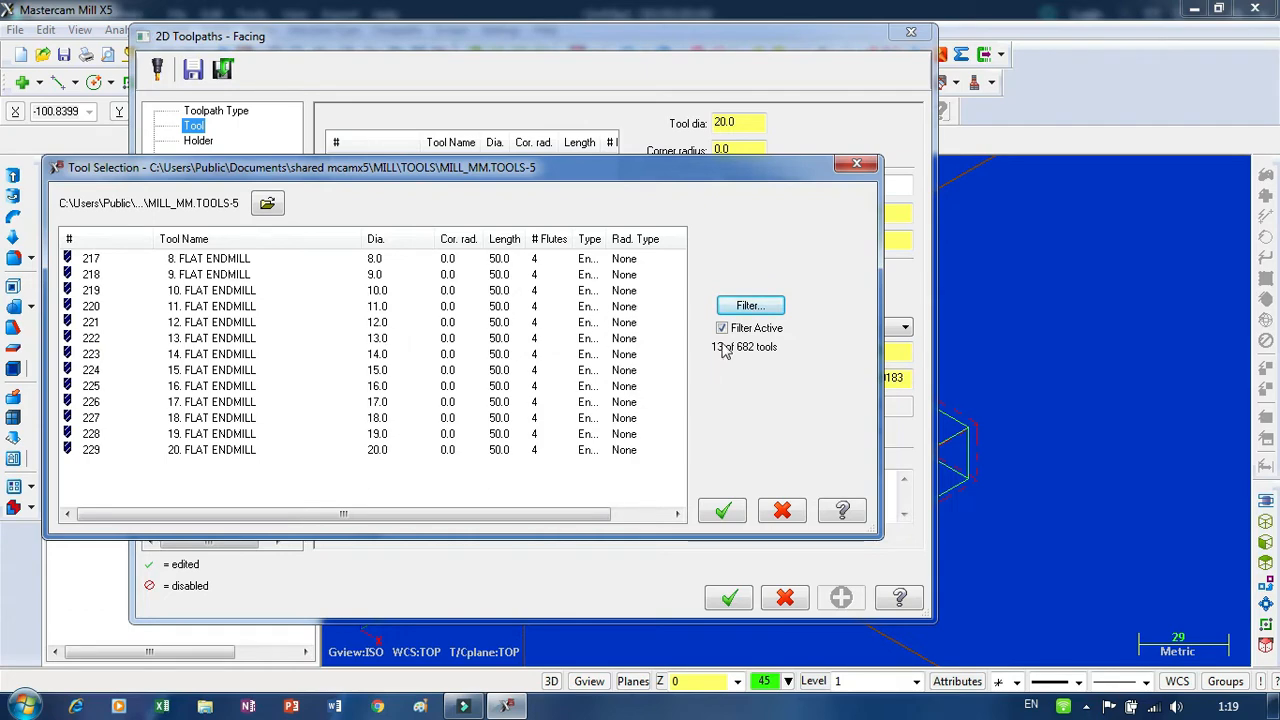
pyautogui.click(748, 305)
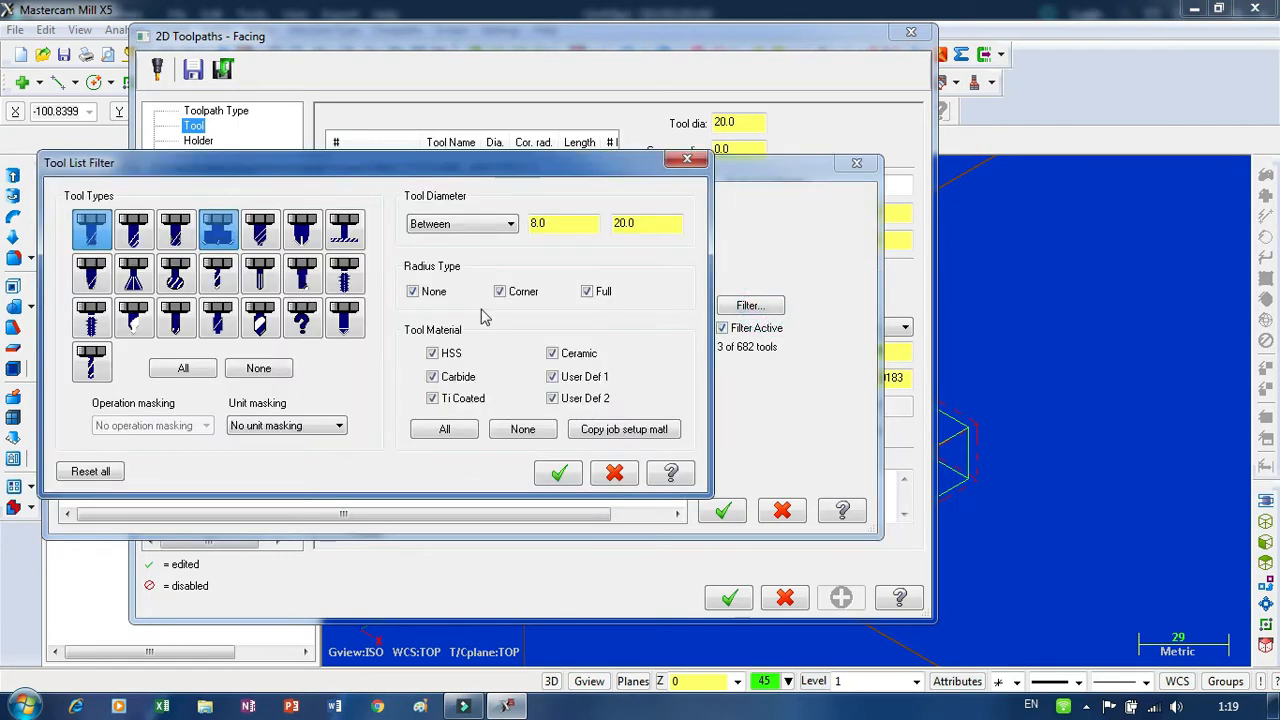
pyautogui.click(220, 233)
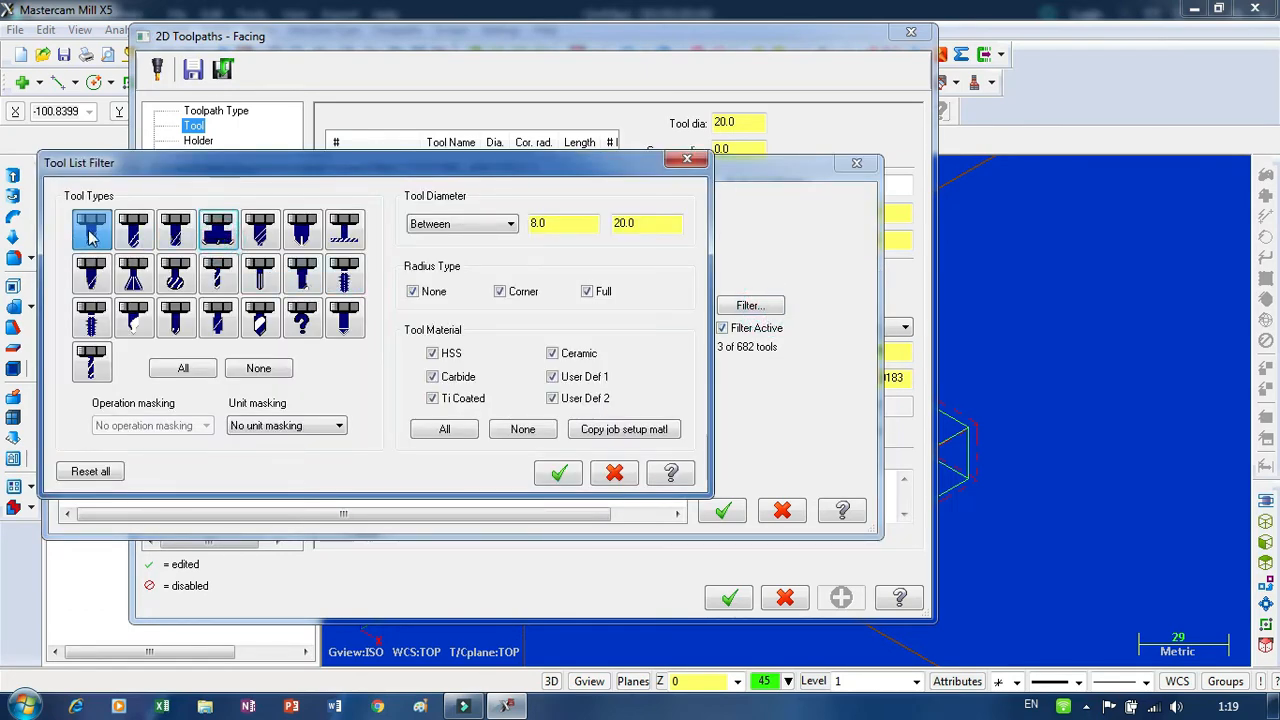
pyautogui.click(90, 233)
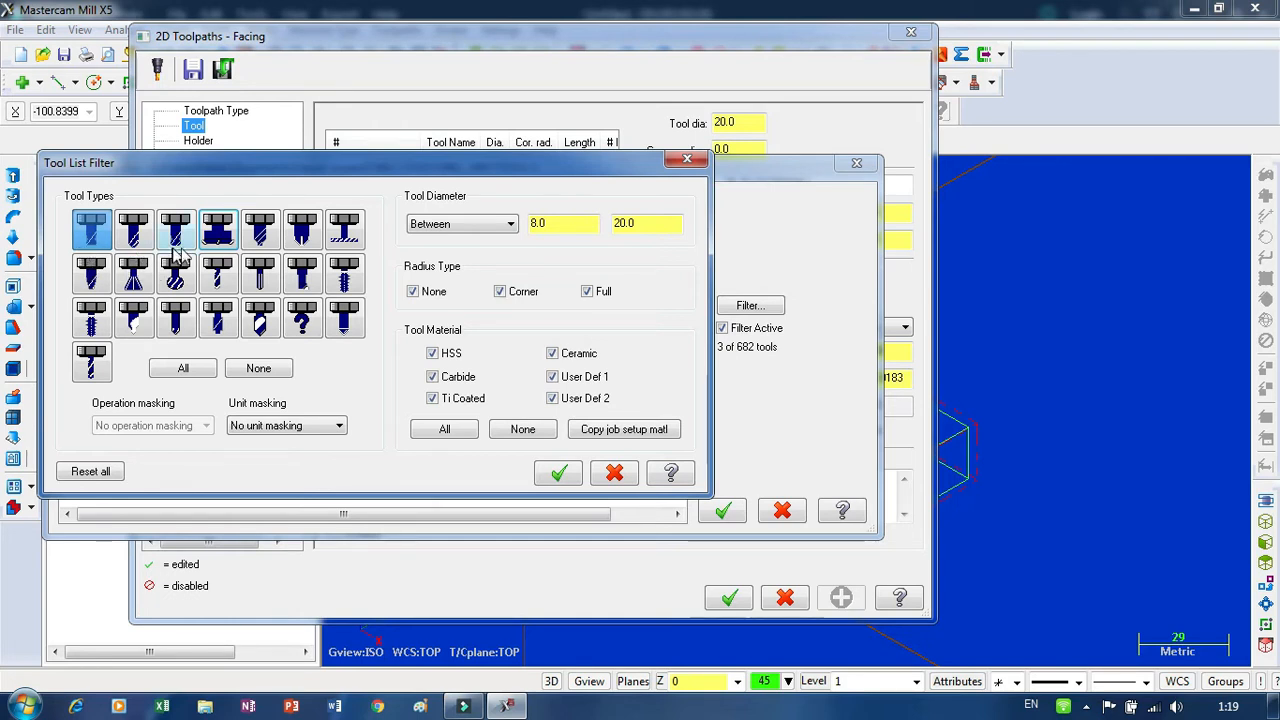
# Set the tool diameter condition in the tool list filter to Ignore
pyautogui.click(440, 225)
pyautogui.click(445, 228)
pyautogui.click(445, 225)
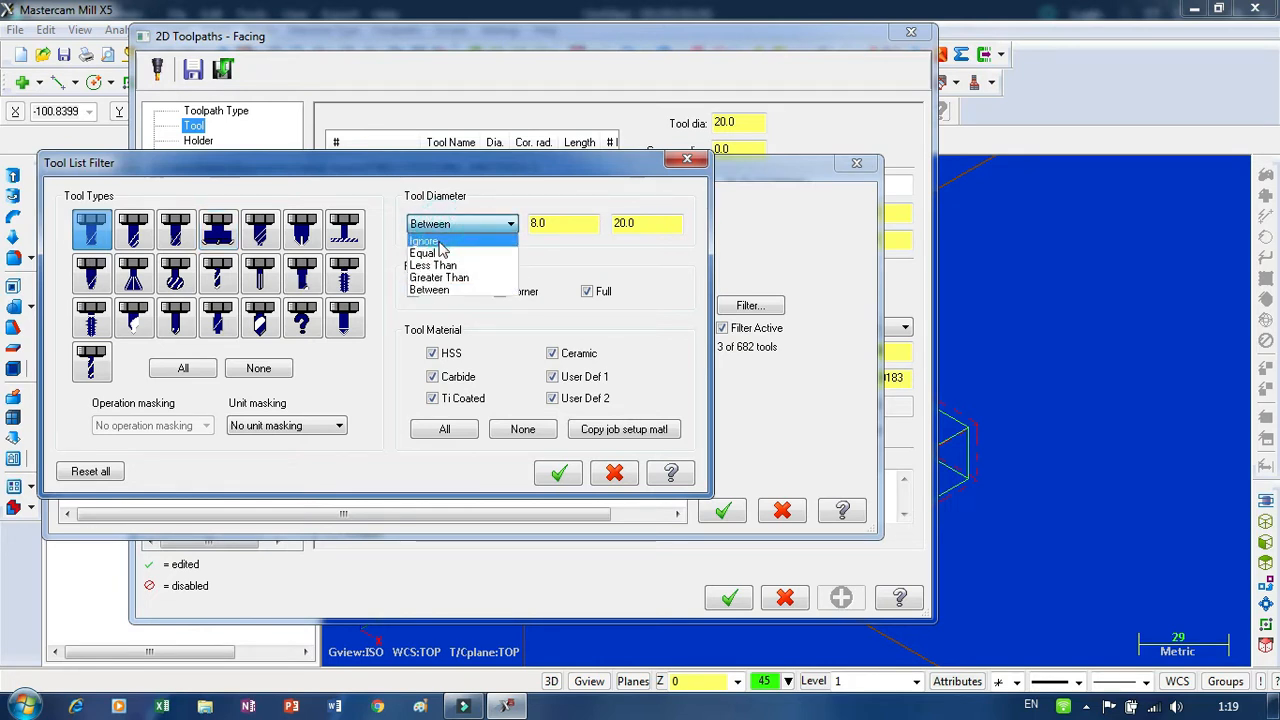
pyautogui.click(440, 238)
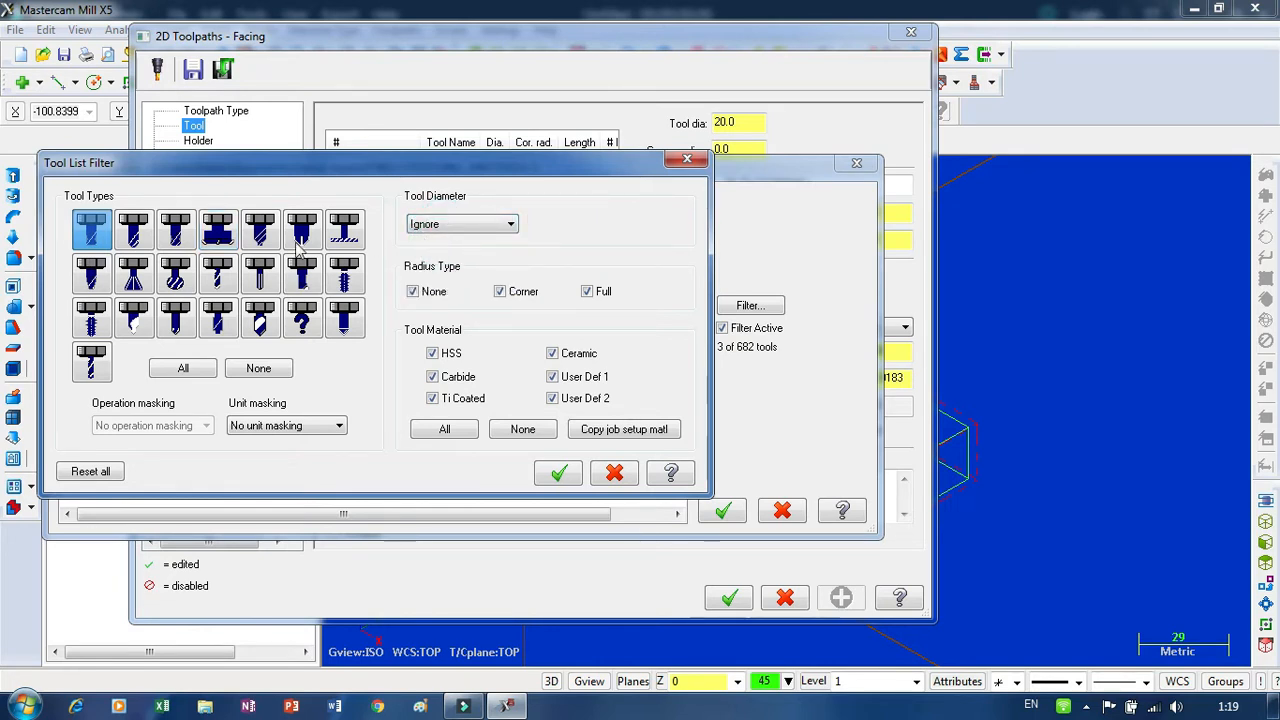
# Filter the library to Endmill2 Sphere tools, look through the list, and return the filter to flat end mills
pyautogui.click(140, 239)
pyautogui.click(84, 235)
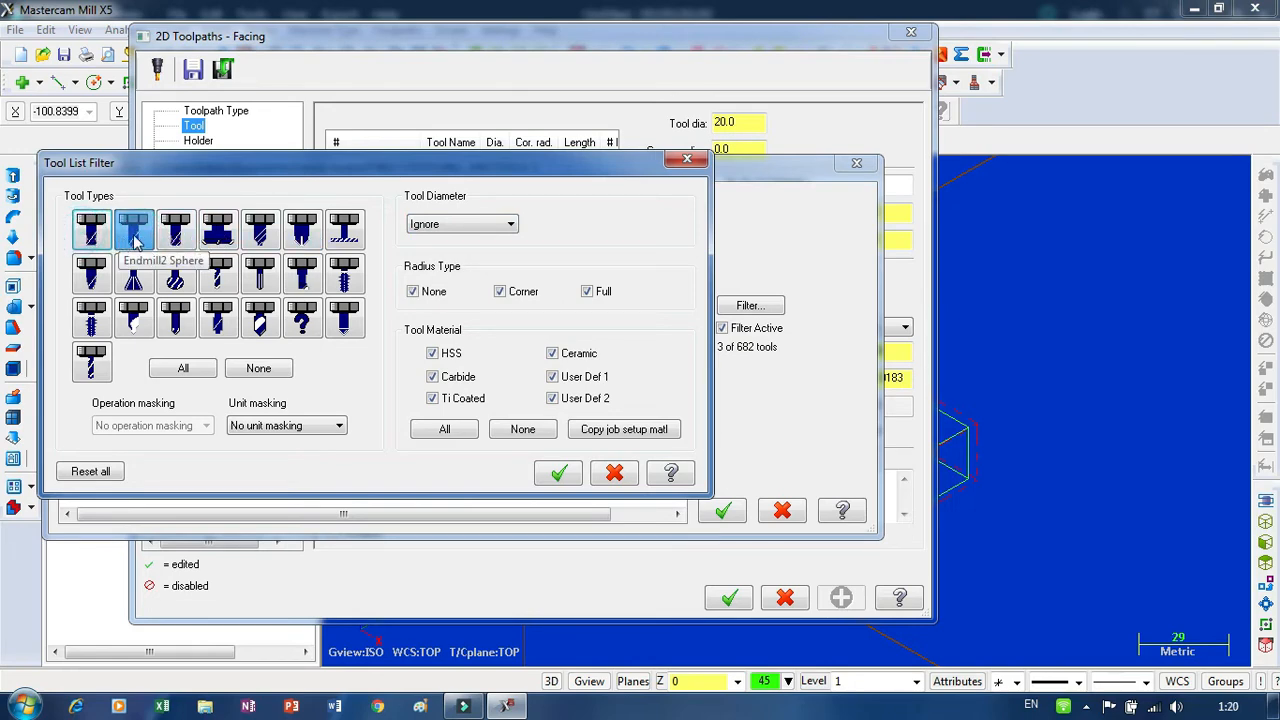
pyautogui.click(558, 473)
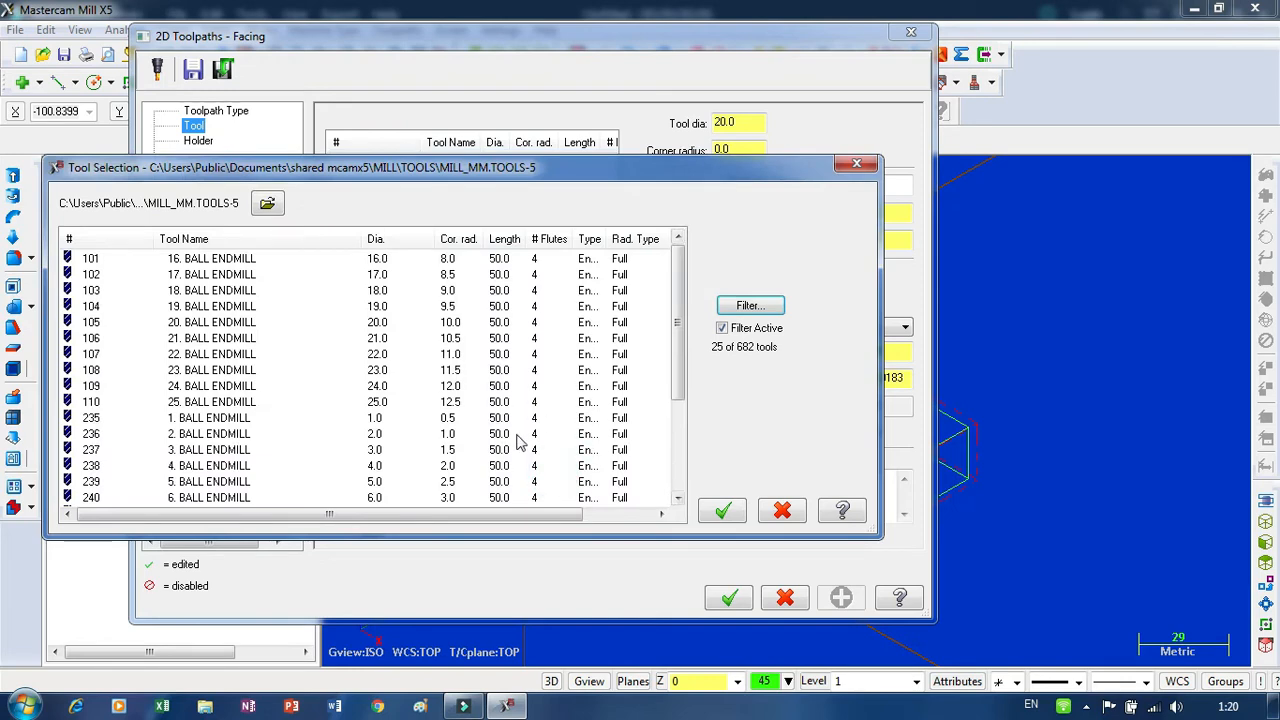
pyautogui.moveTo(674, 357); pyautogui.dragTo(676, 425)
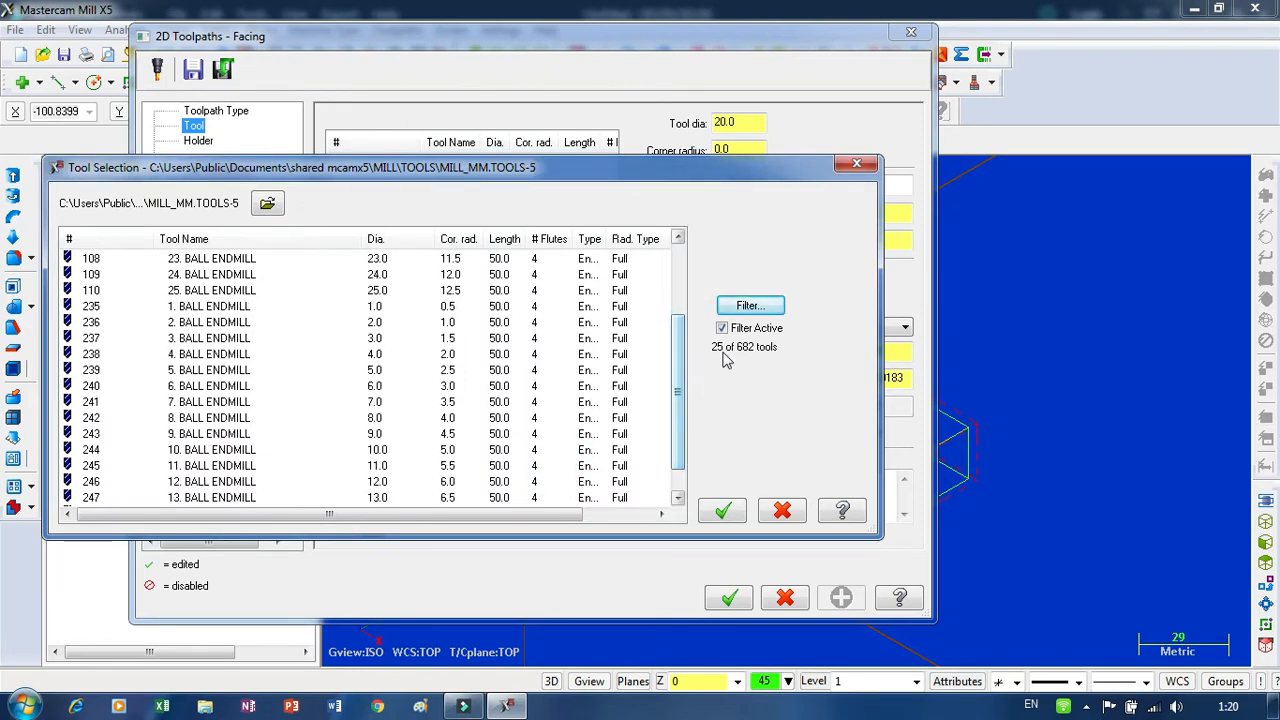
pyautogui.click(750, 305)
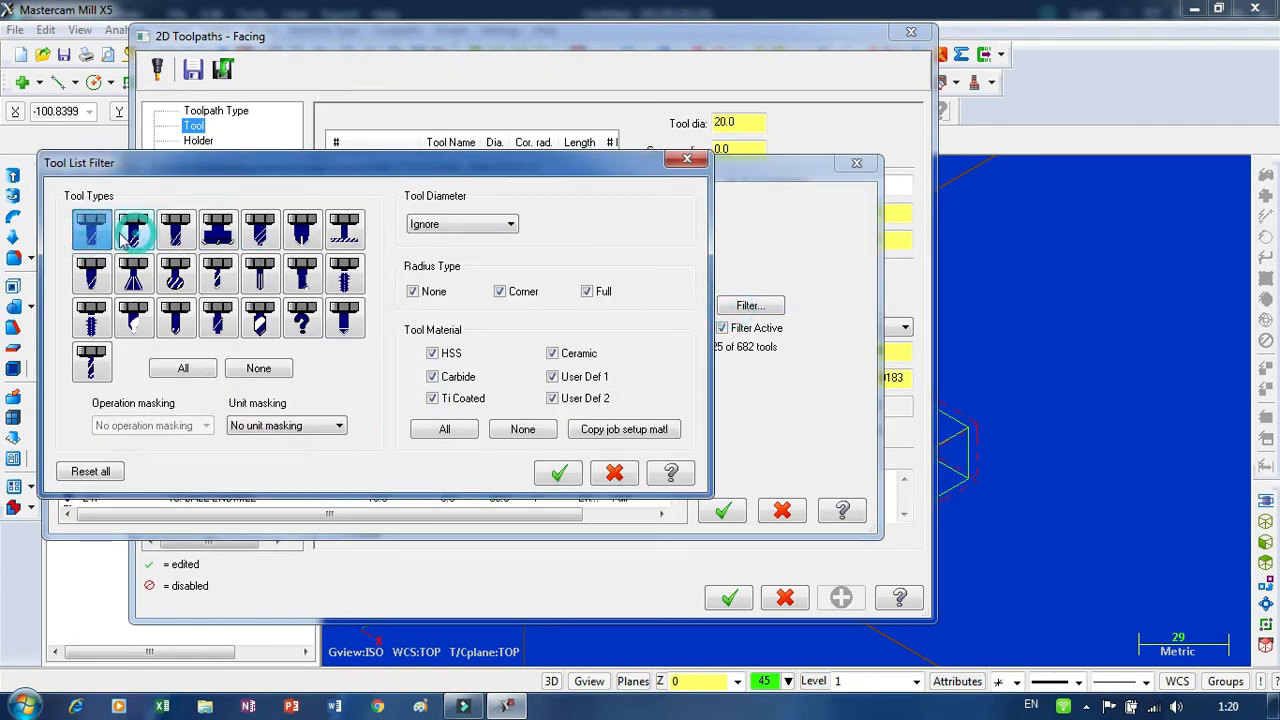
pyautogui.click(558, 473)
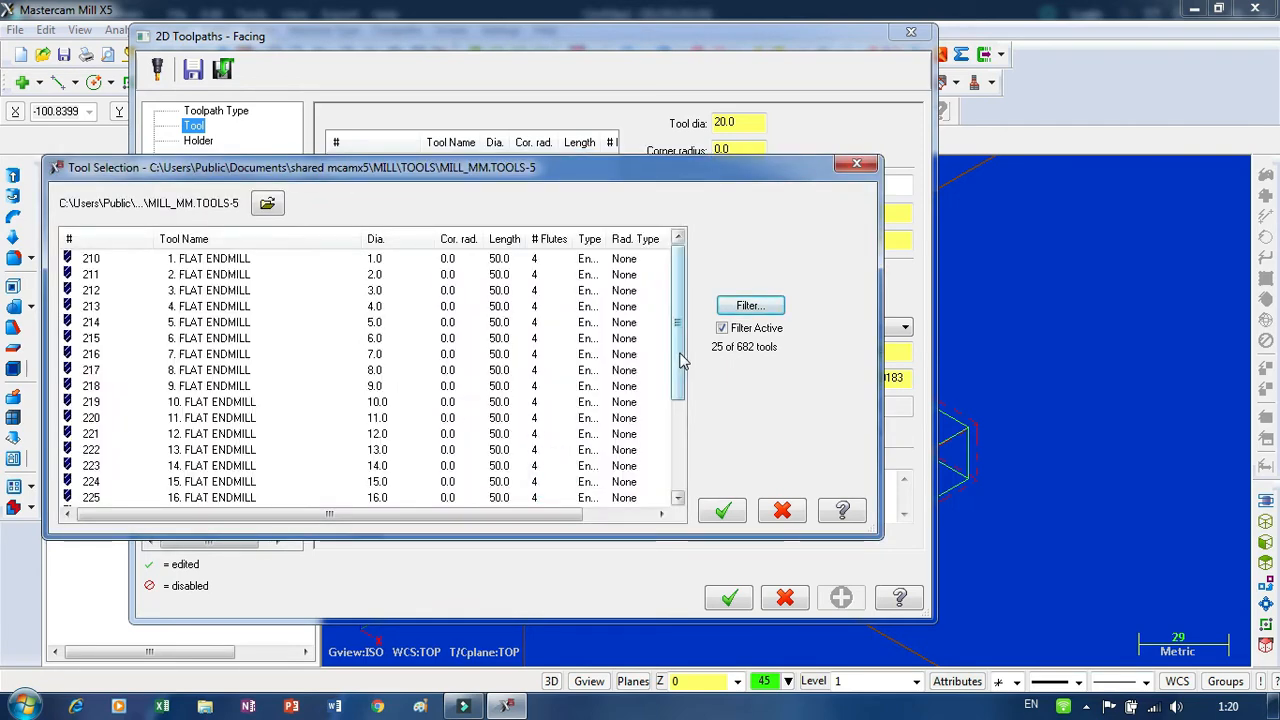
# Reopen the tool list filter and try the Less Than and Greater Than tool diameter conditions
pyautogui.click(749, 305)
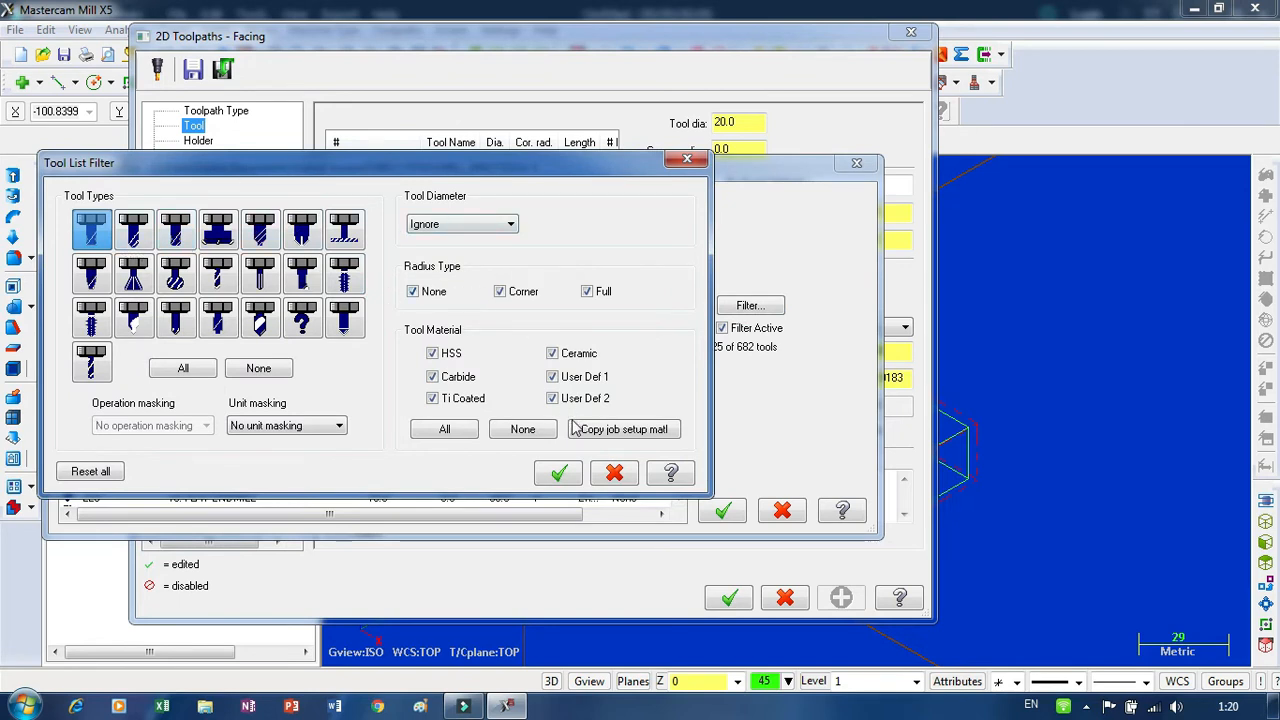
pyautogui.click(455, 226)
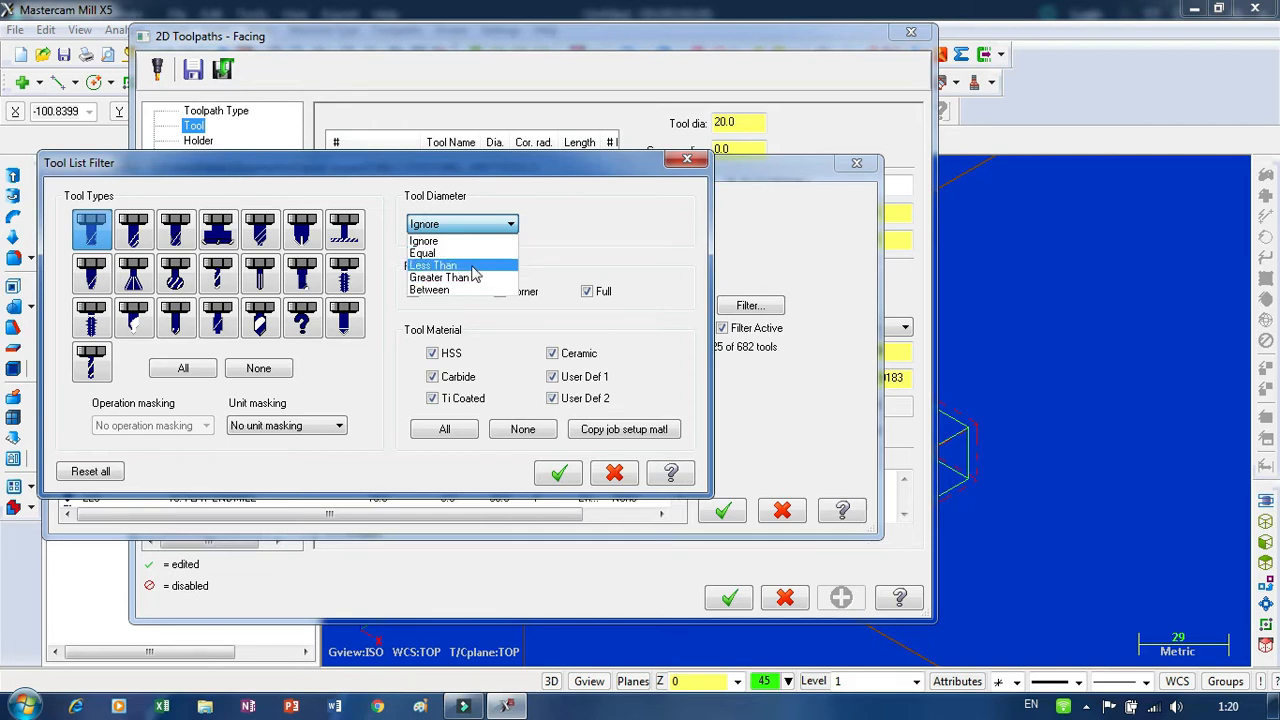
pyautogui.click(471, 266)
pyautogui.moveTo(555, 220); pyautogui.dragTo(530, 230)
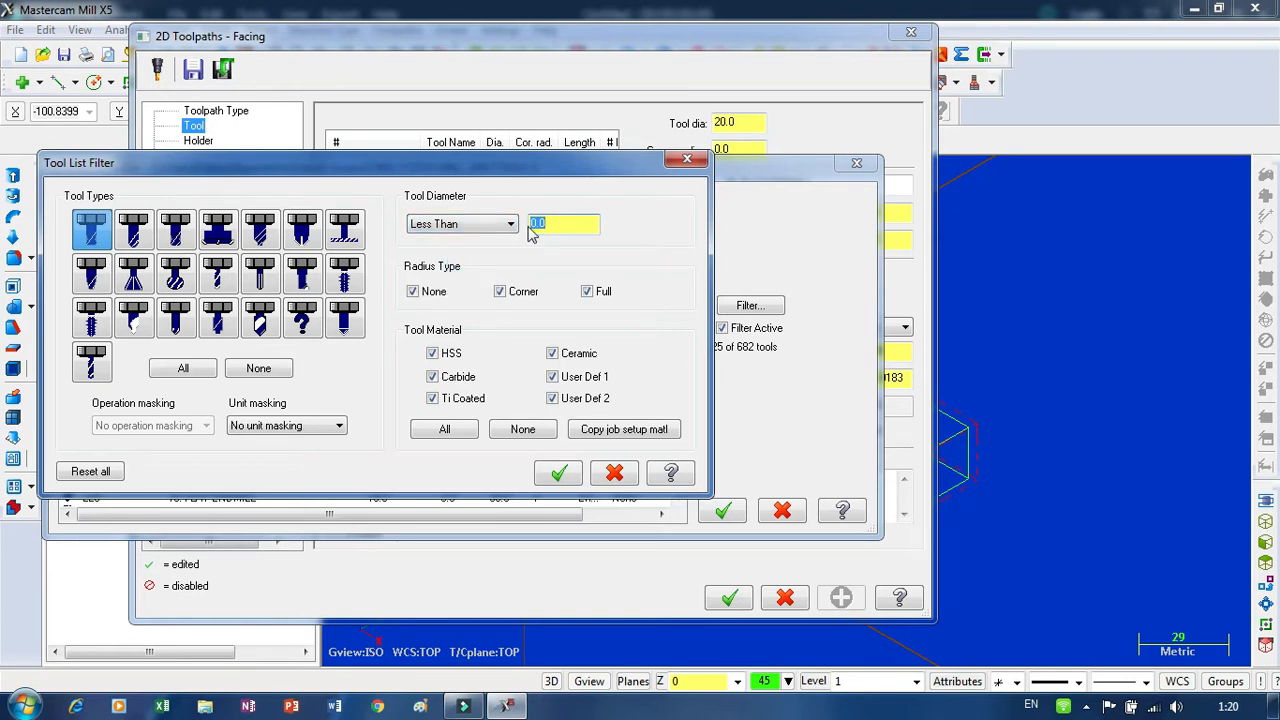
pyautogui.click(463, 228)
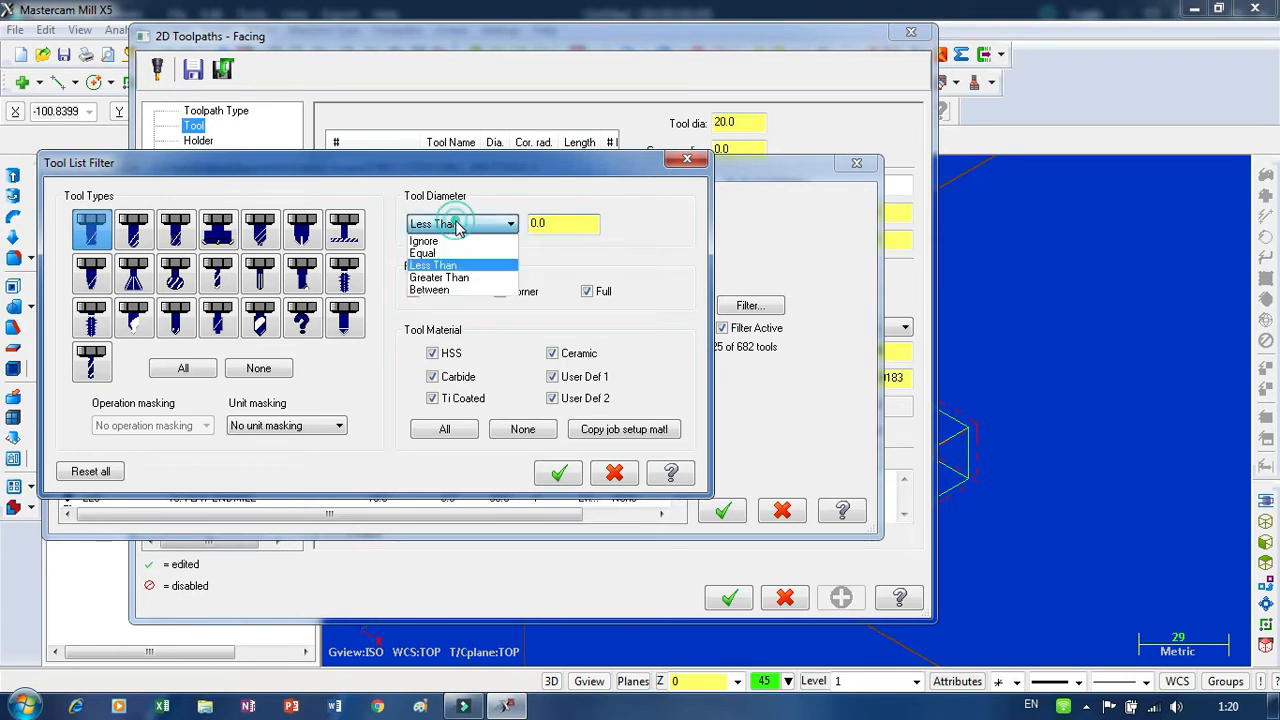
pyautogui.click(455, 278)
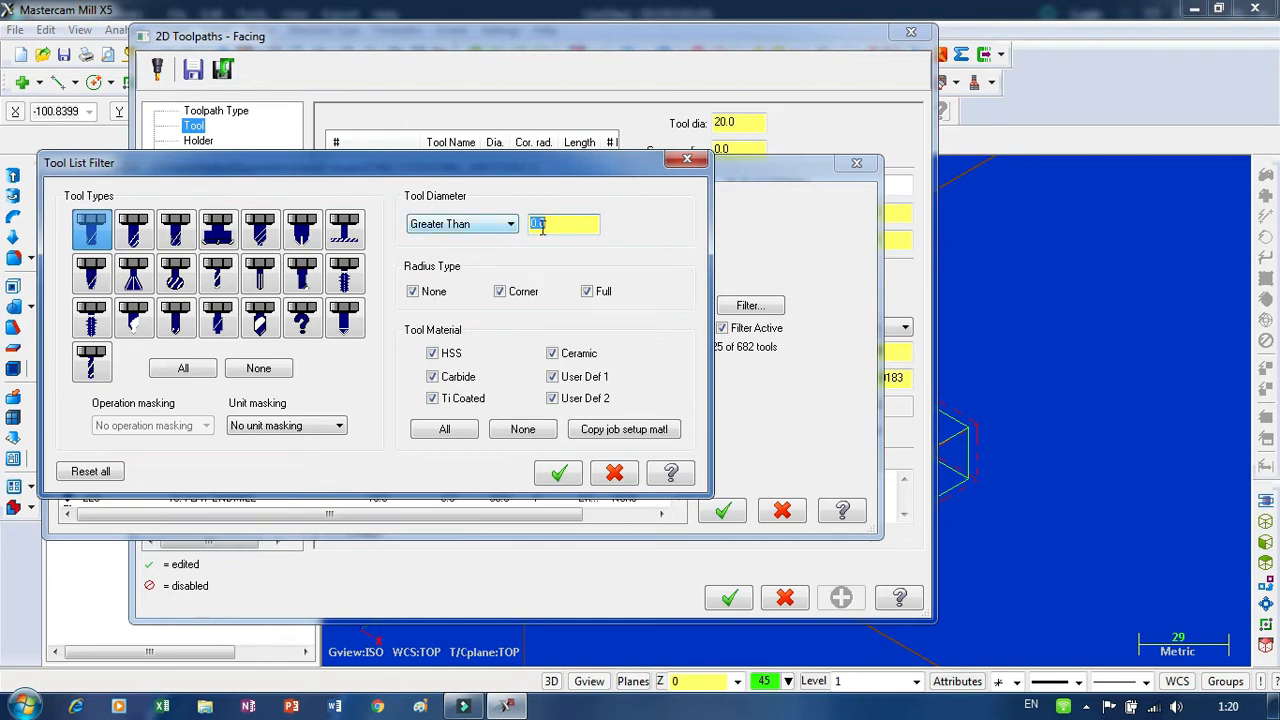
# Limit the tool list filter to tool diameters between 5 and 20 and apply it to the library
pyautogui.click(452, 228)
pyautogui.click(420, 289)
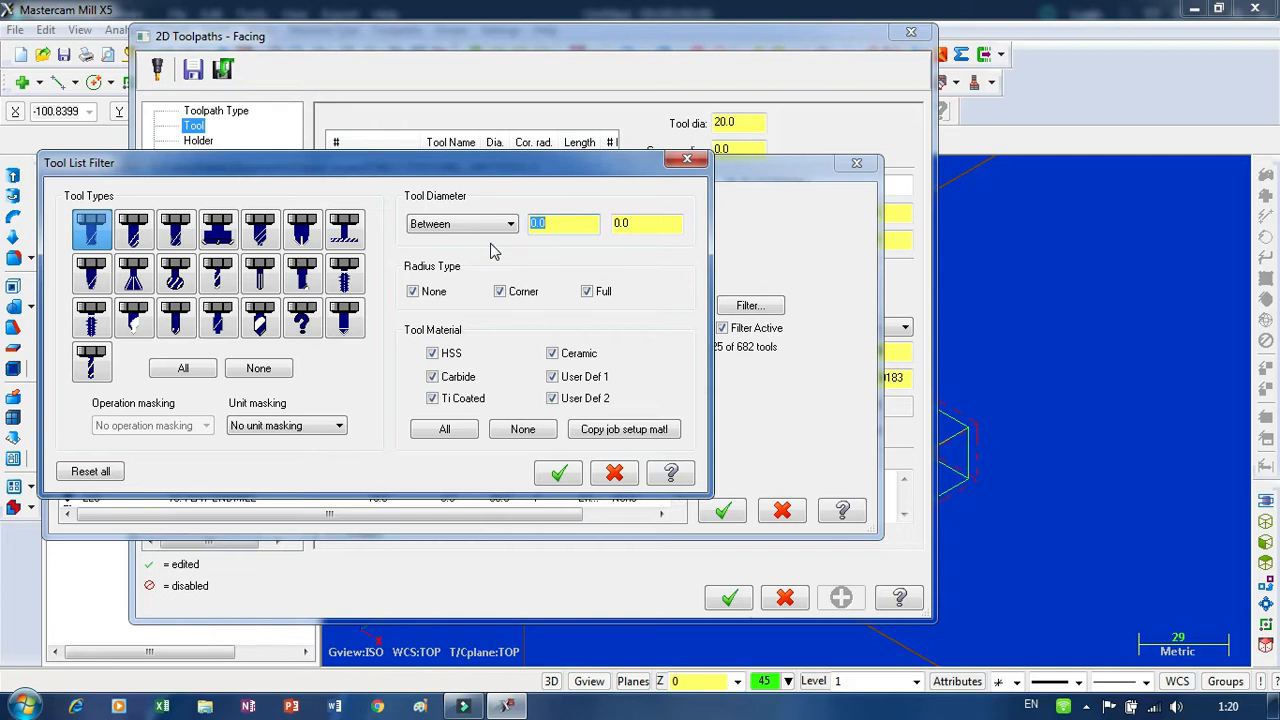
pyautogui.click(567, 226)
pyautogui.doubleClick(563, 222)
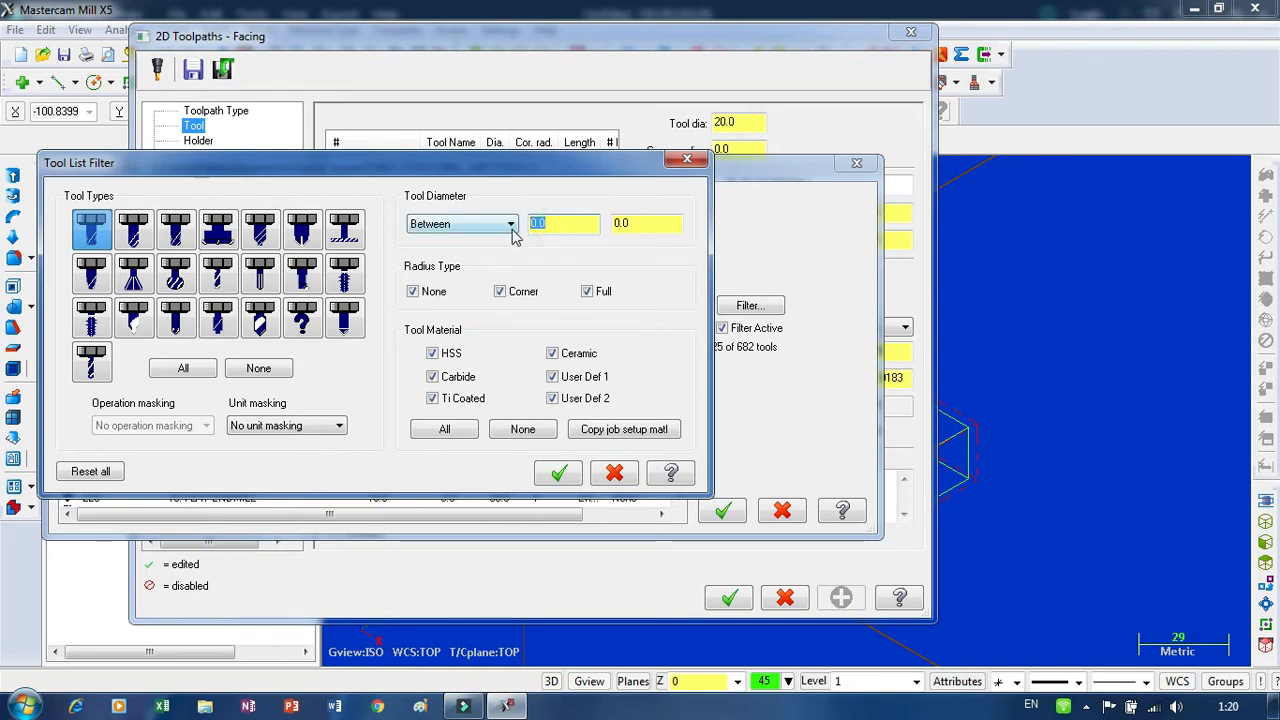
pyautogui.write('5')
pyautogui.doubleClick(648, 222)
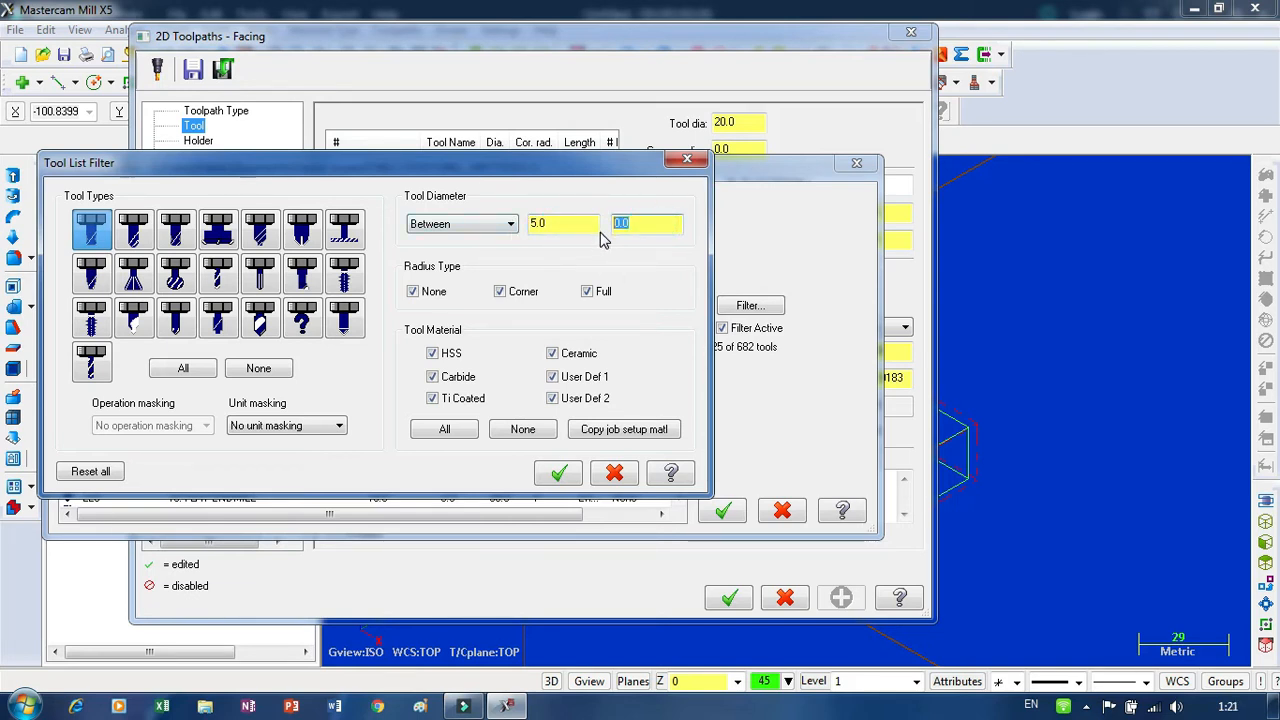
pyautogui.write('20')
pyautogui.click(558, 472)
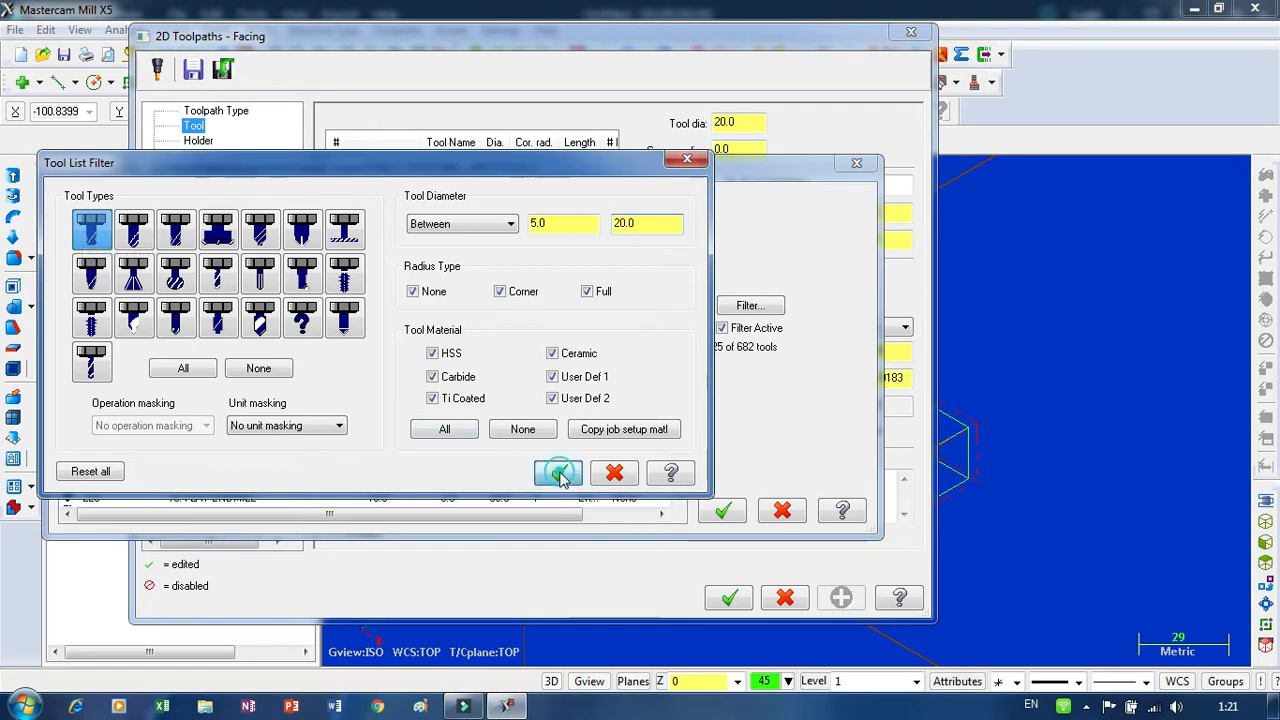
# Choose the 20 mm flat endmill from the filtered library as the facing tool
pyautogui.click(369, 260)
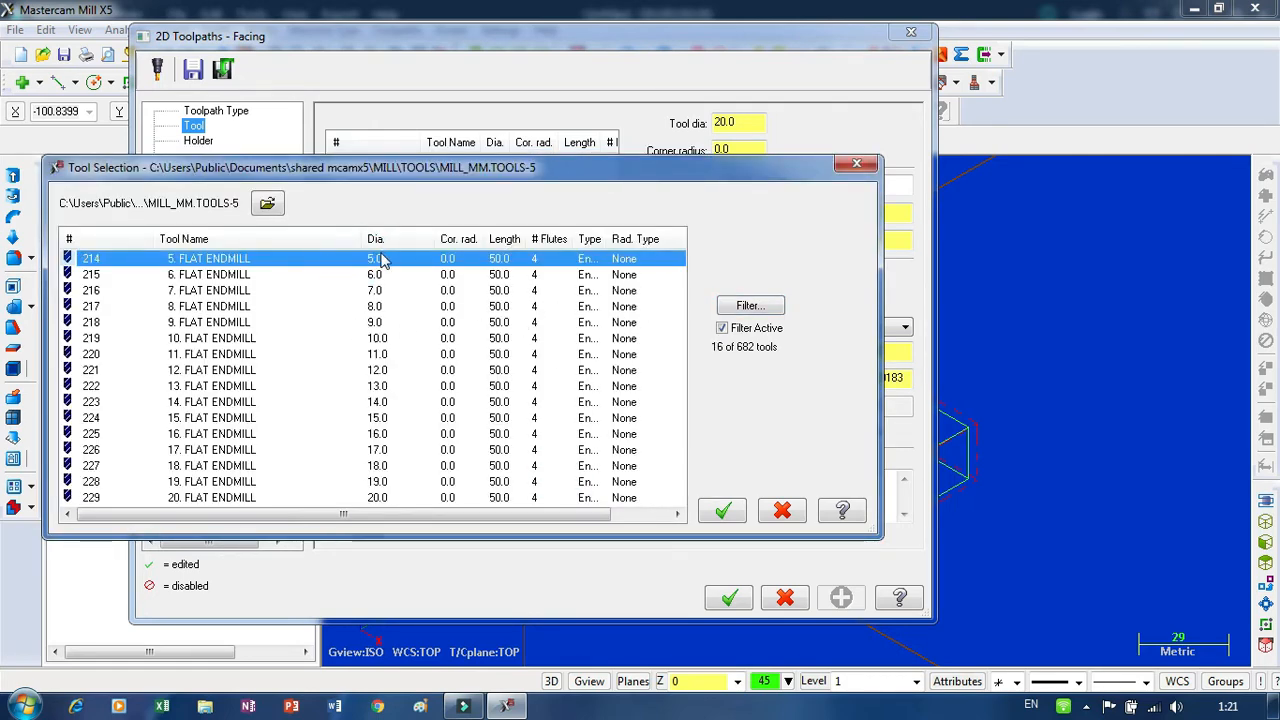
pyautogui.moveTo(343, 514); pyautogui.dragTo(357, 512)
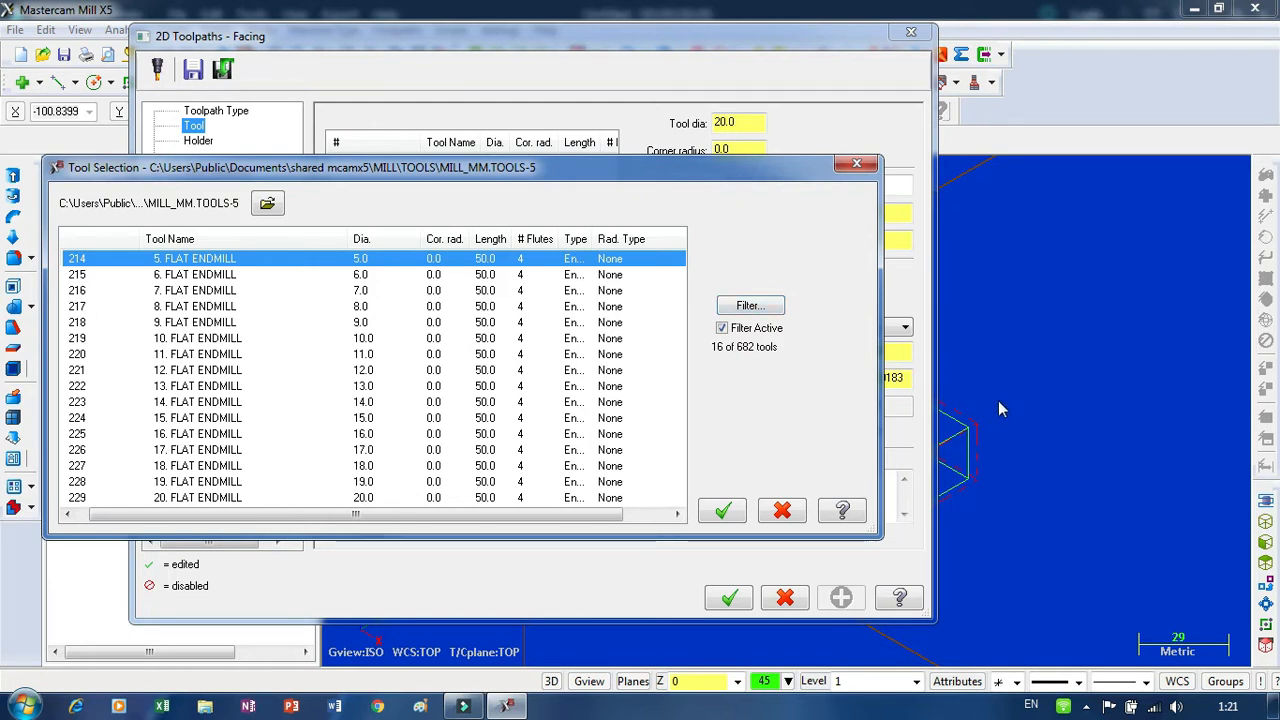
pyautogui.click(365, 497)
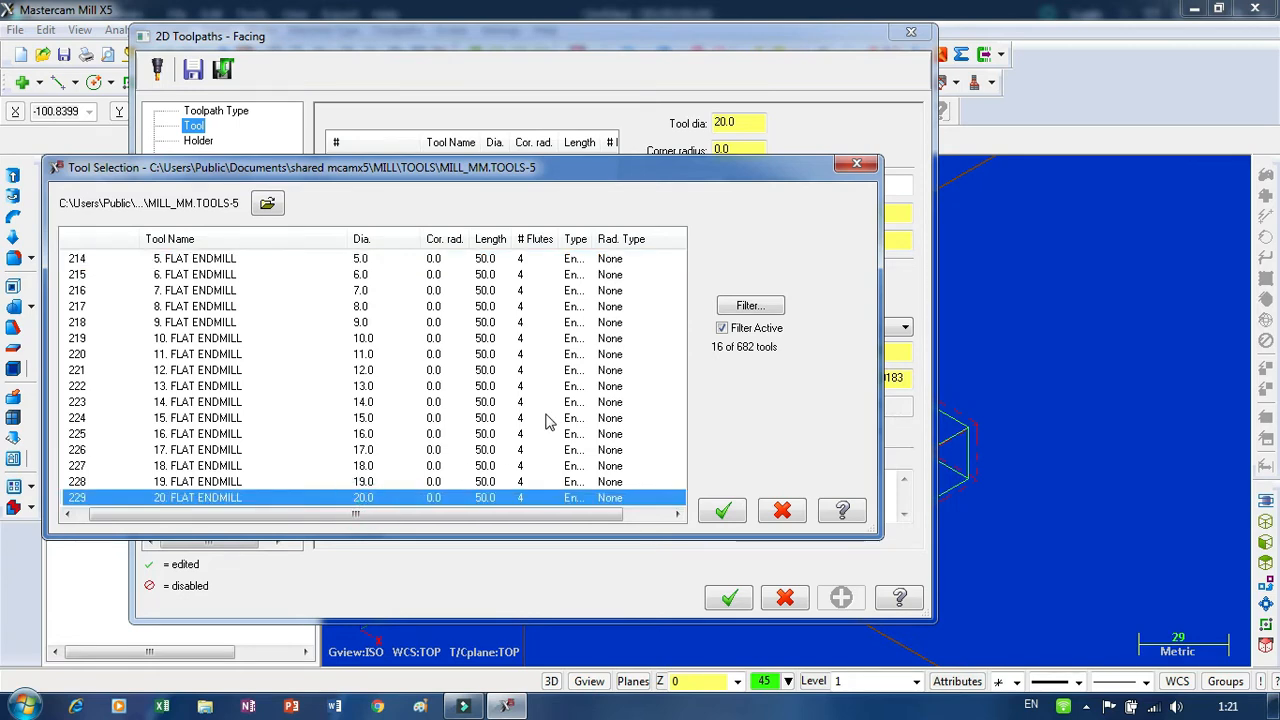
pyautogui.click(721, 511)
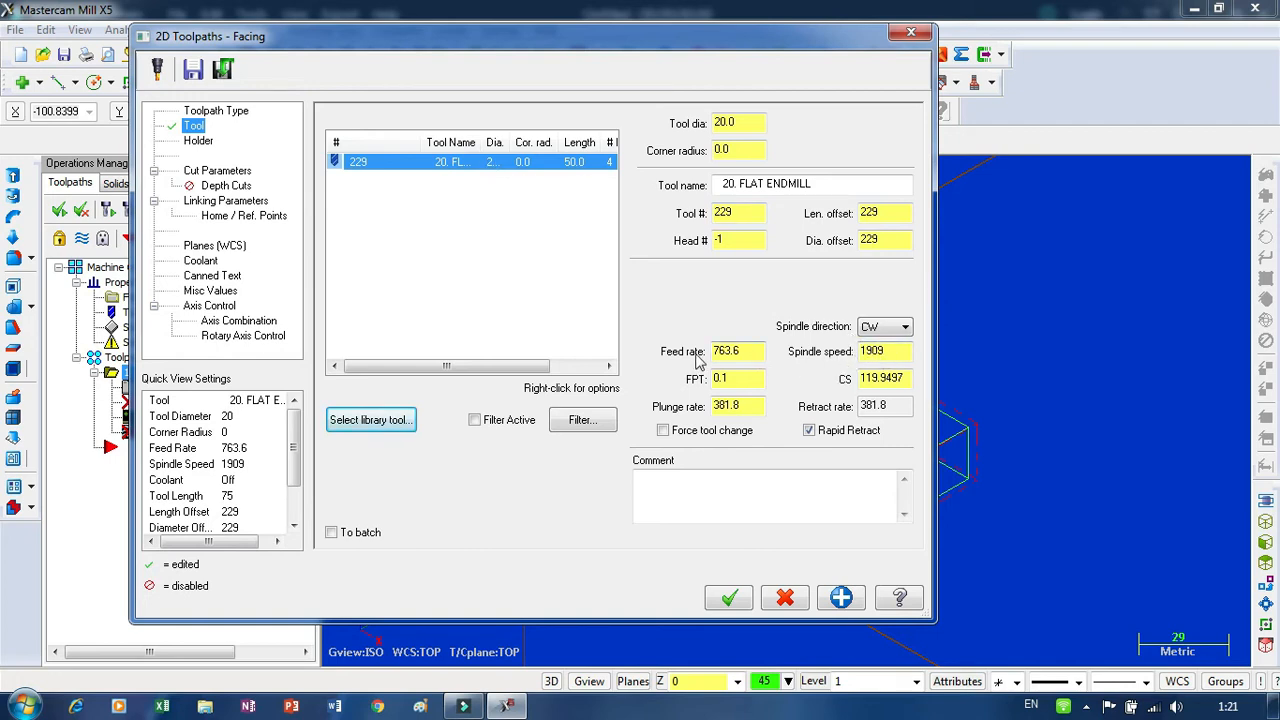
# Open the 20 mm flat endmill's definition for editing and set its tool number to 1
pyautogui.rightClick(486, 170)
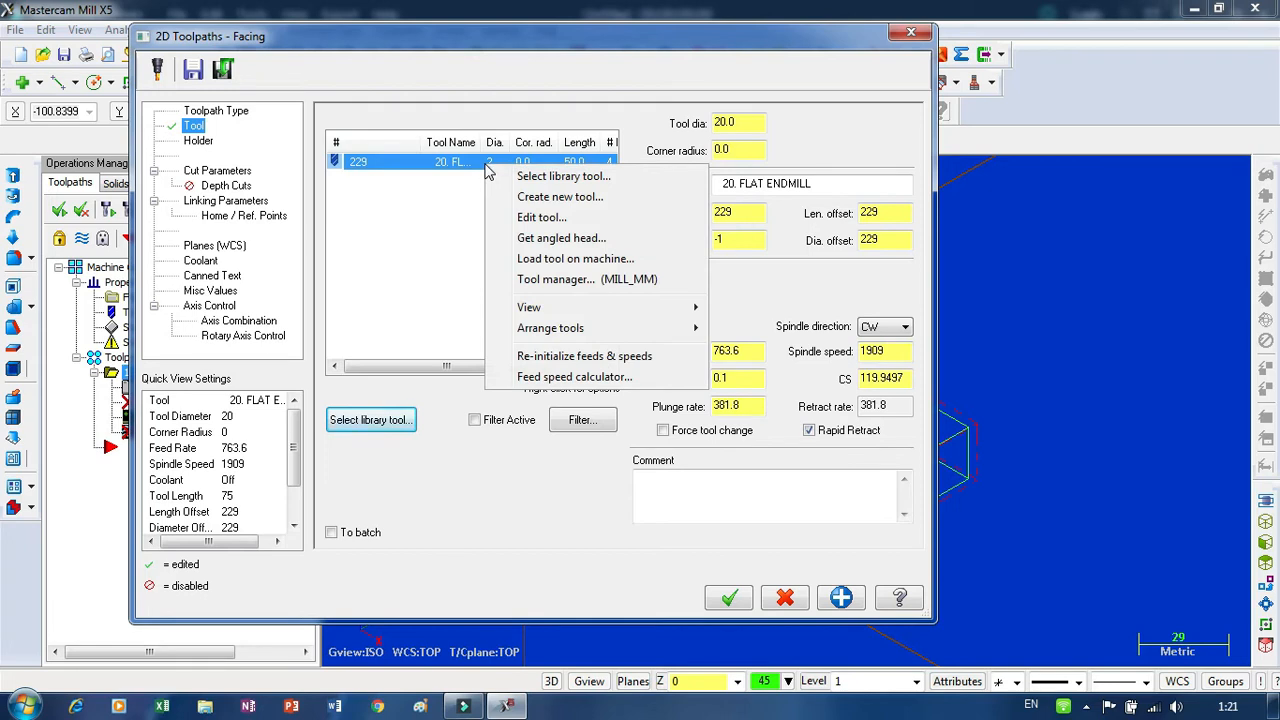
pyautogui.click(540, 217)
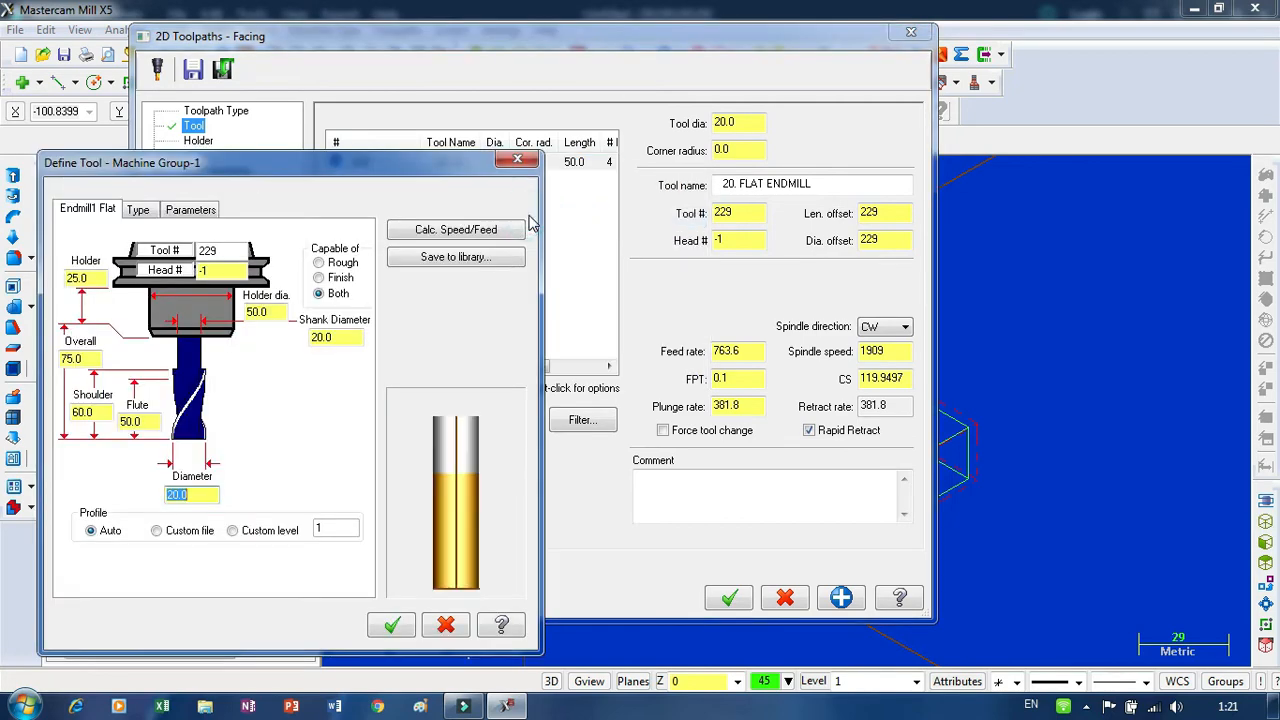
pyautogui.doubleClick(230, 251)
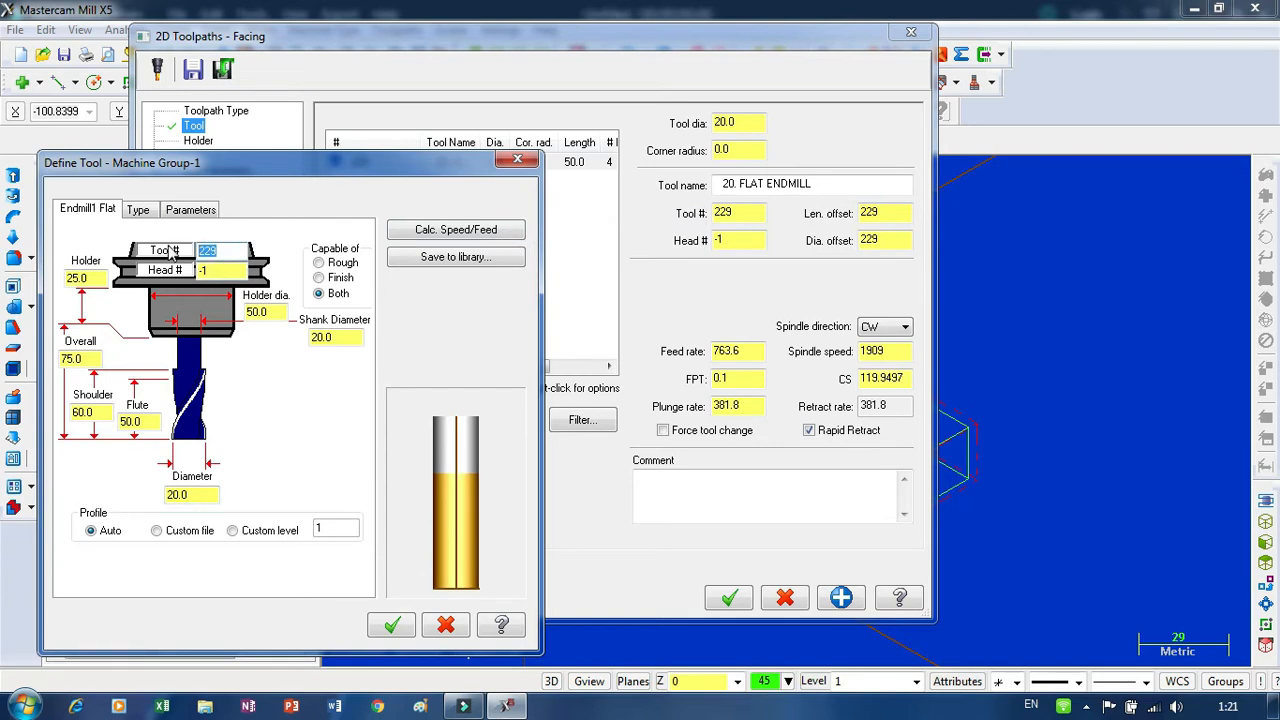
pyautogui.write('1')
# Set the endmill's feed rate to 1000, plunge rate to 500 and spindle speed to 1500
pyautogui.click(192, 210)
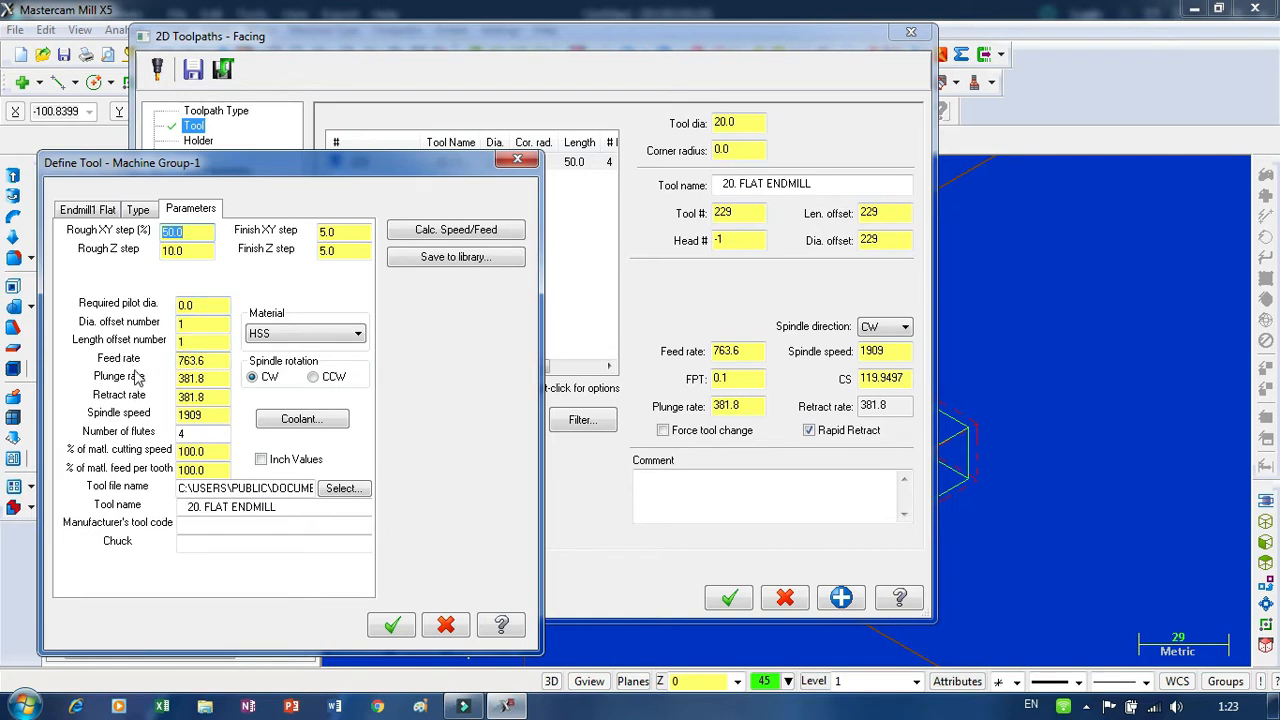
pyautogui.click(218, 357)
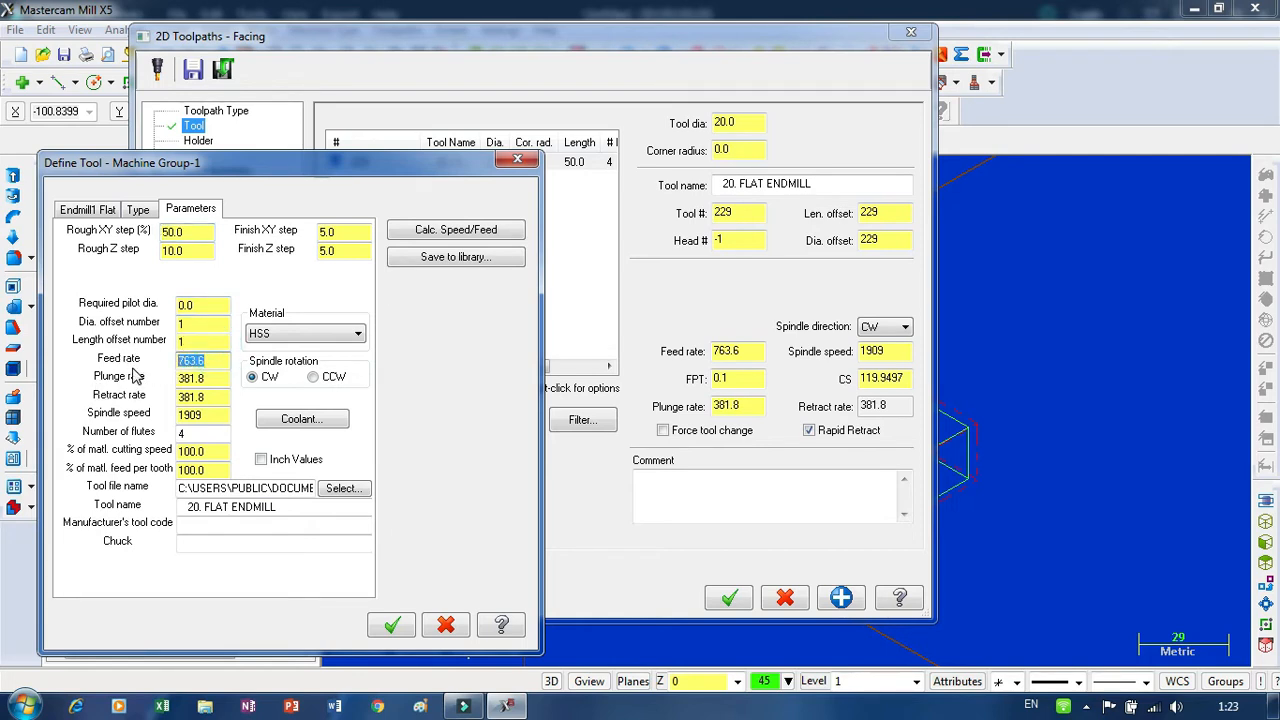
pyautogui.write('1000')
pyautogui.click(218, 379)
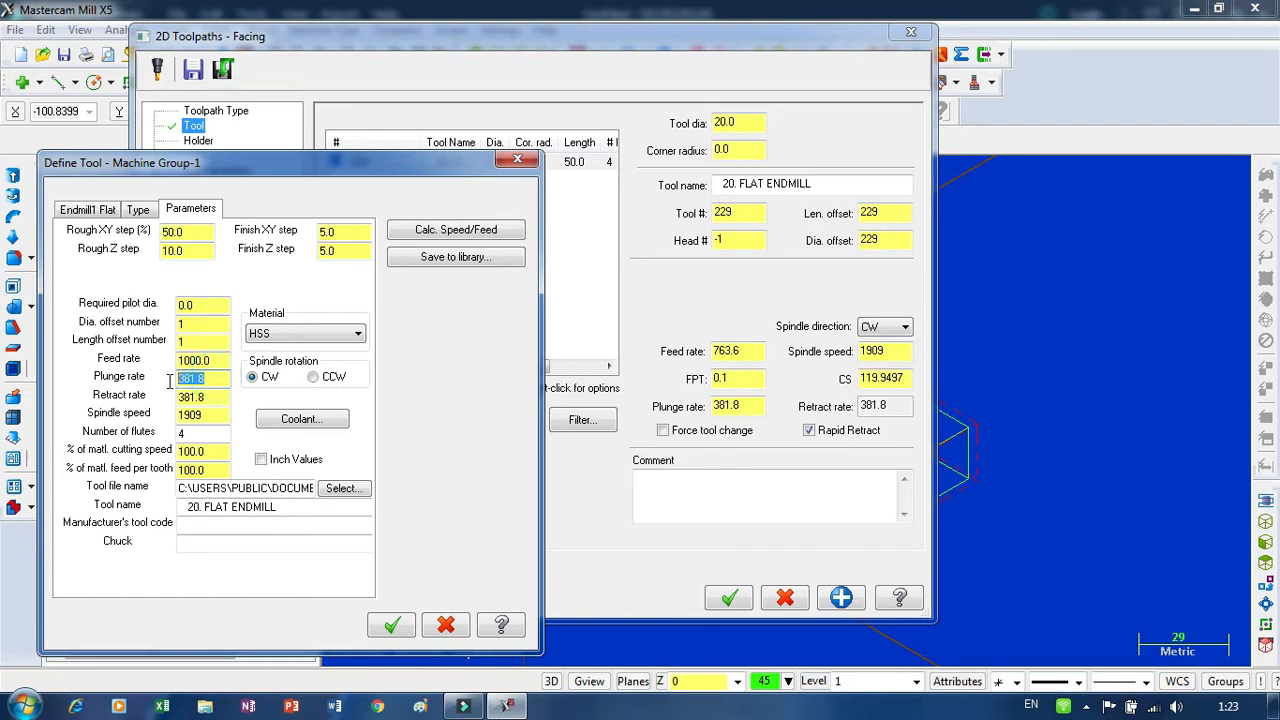
pyautogui.write('500')
pyautogui.press('Tab')
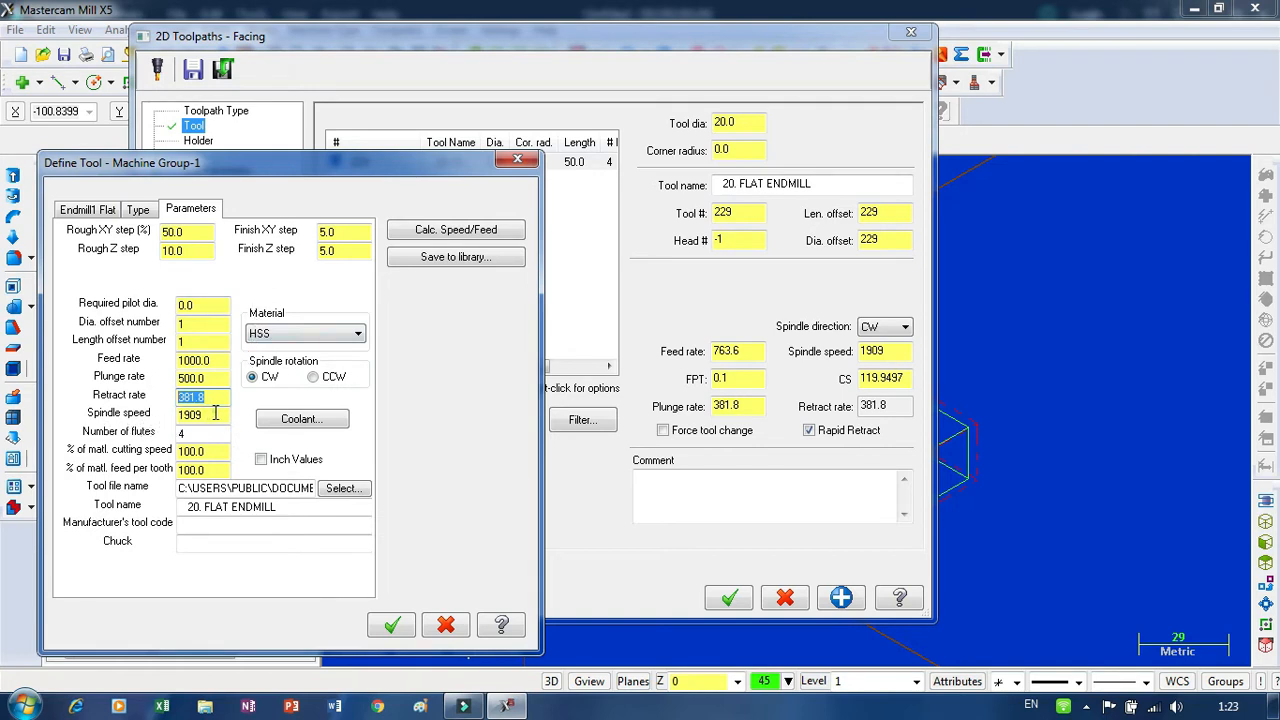
pyautogui.press('Tab')
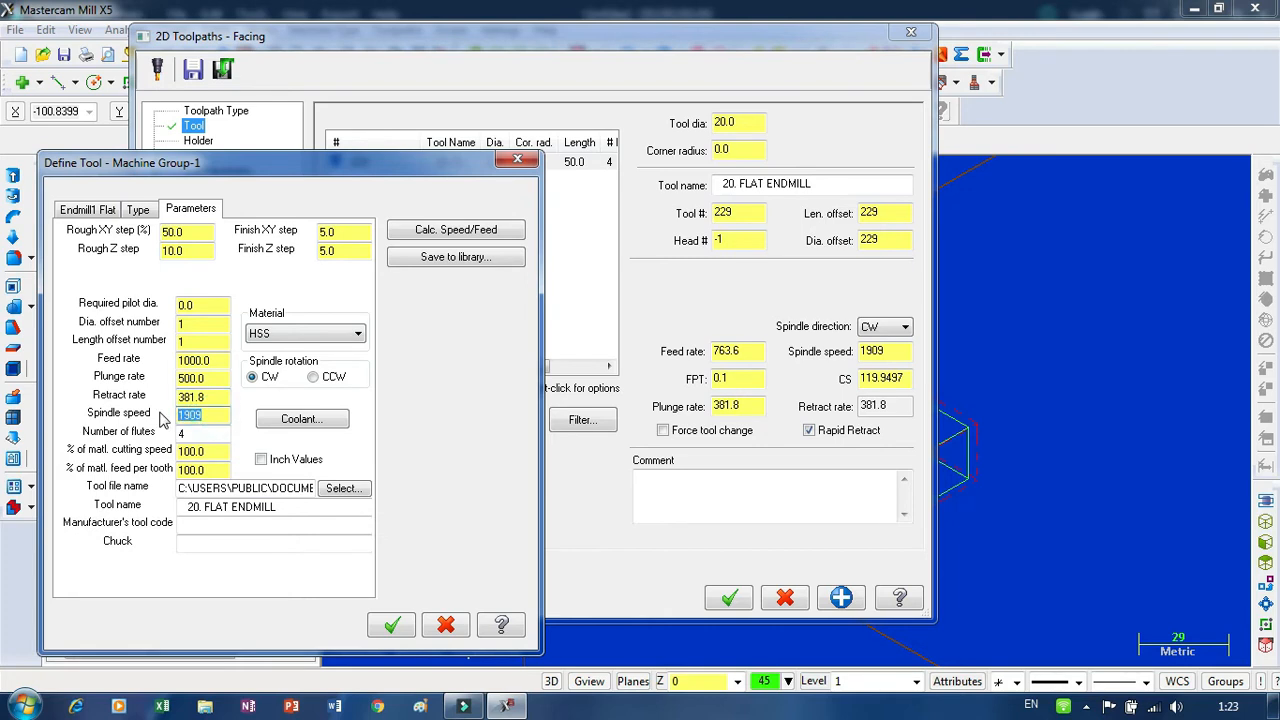
pyautogui.write('1500')
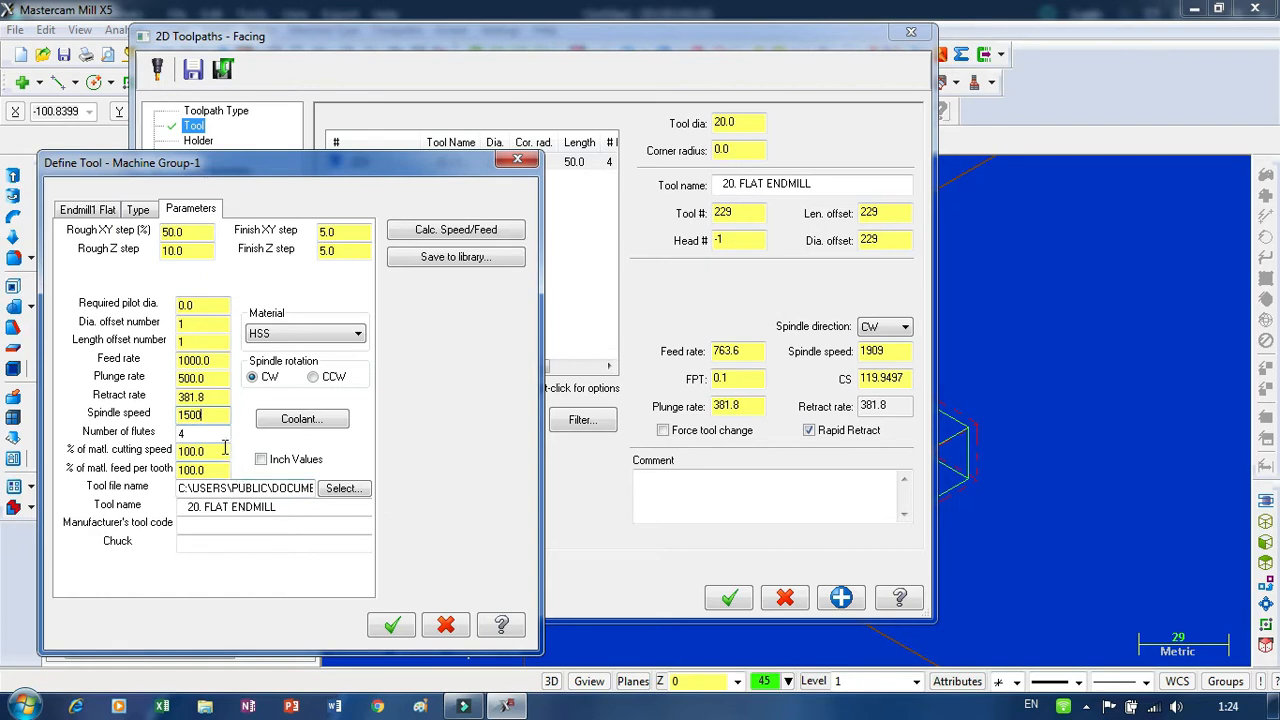
pyautogui.press('Tab')
# Check the endmill's number of flutes and the available tool materials, keeping HSS
pyautogui.click(205, 433)
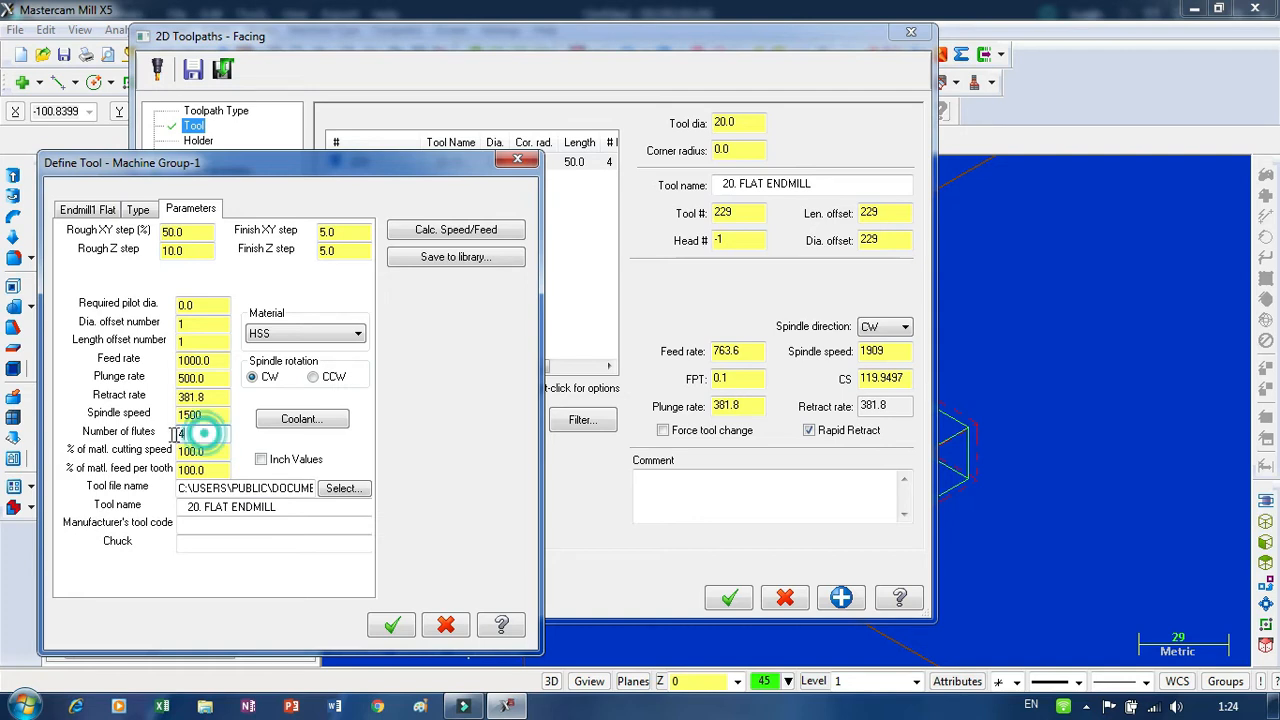
pyautogui.doubleClick(185, 437)
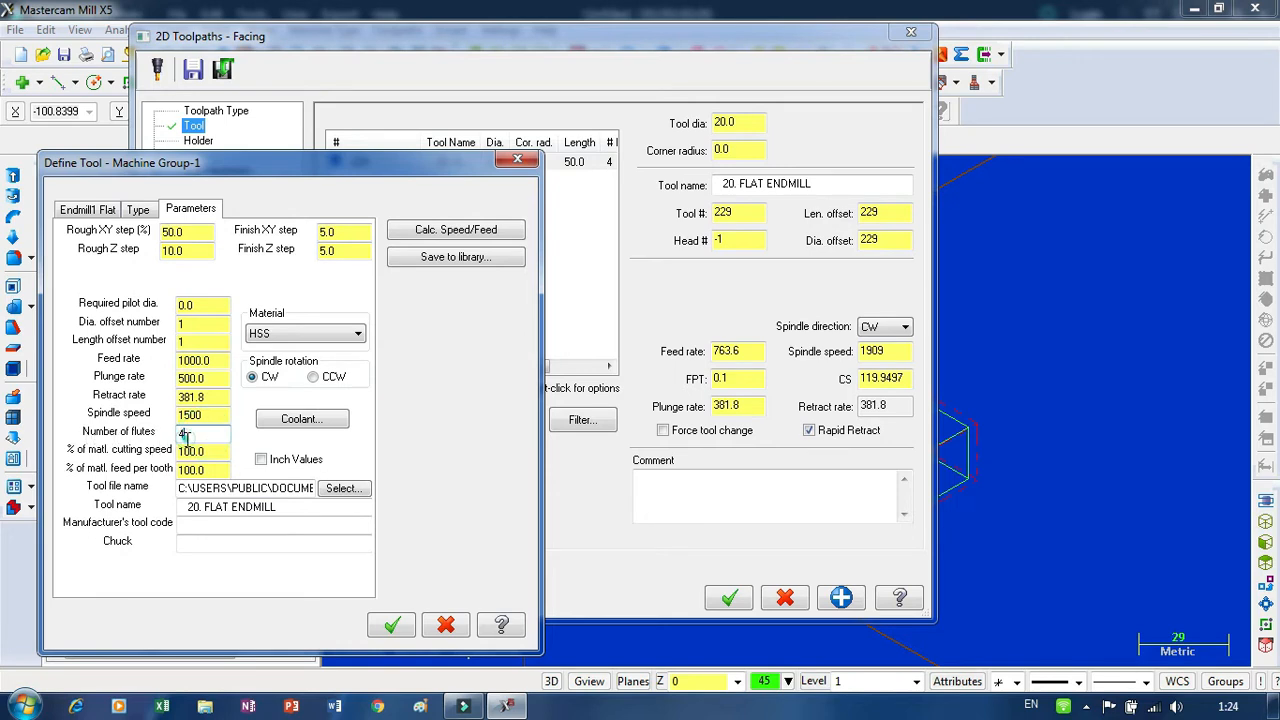
pyautogui.click(185, 438)
pyautogui.moveTo(272, 163); pyautogui.dragTo(462, 96)
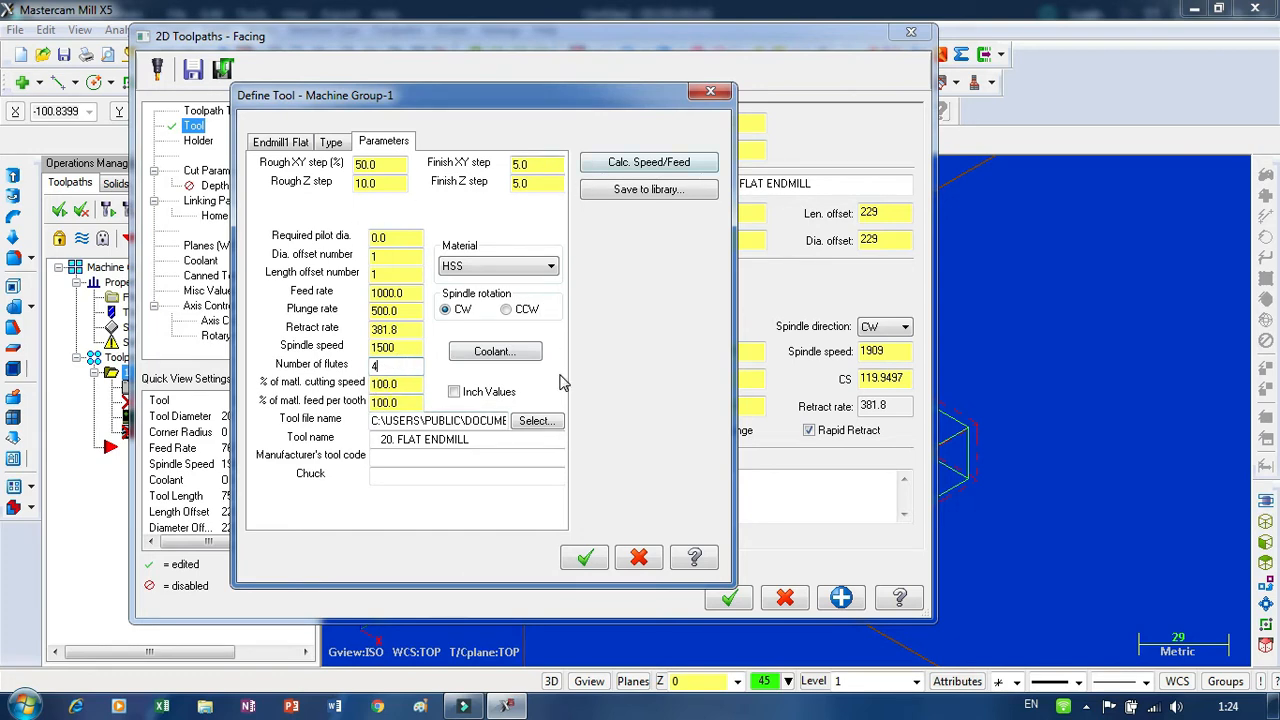
pyautogui.click(487, 265)
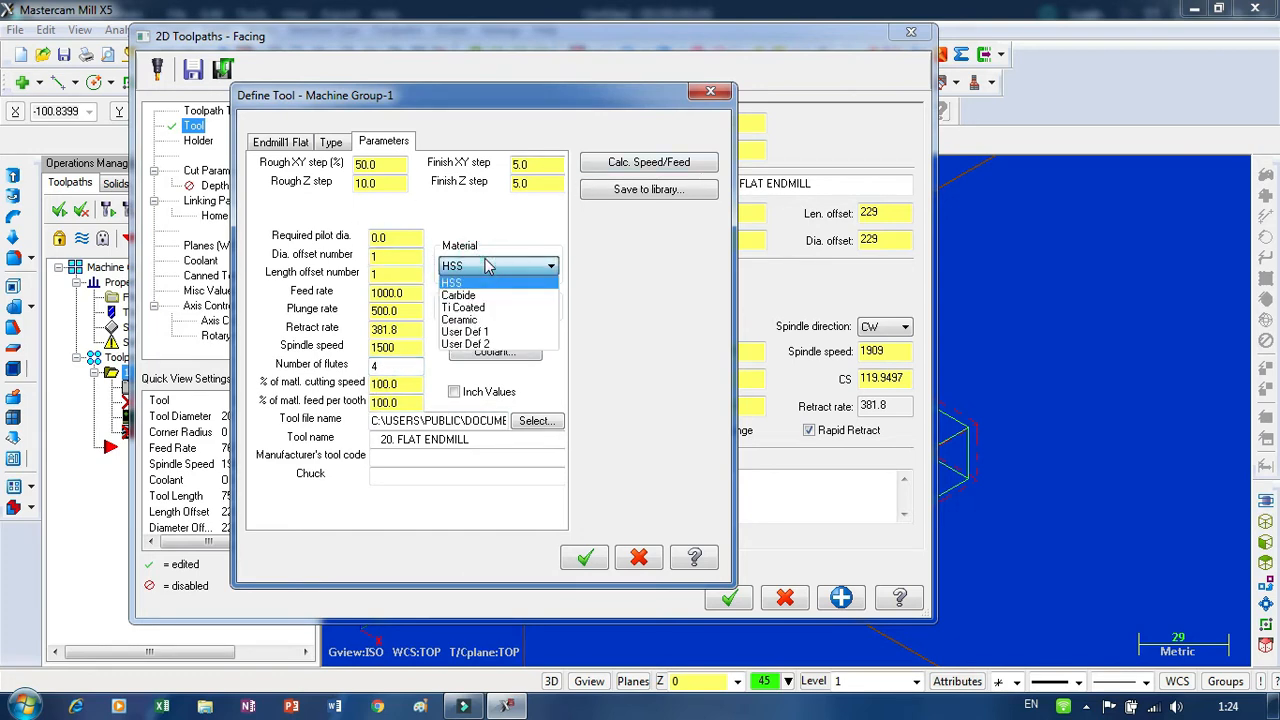
pyautogui.click(487, 265)
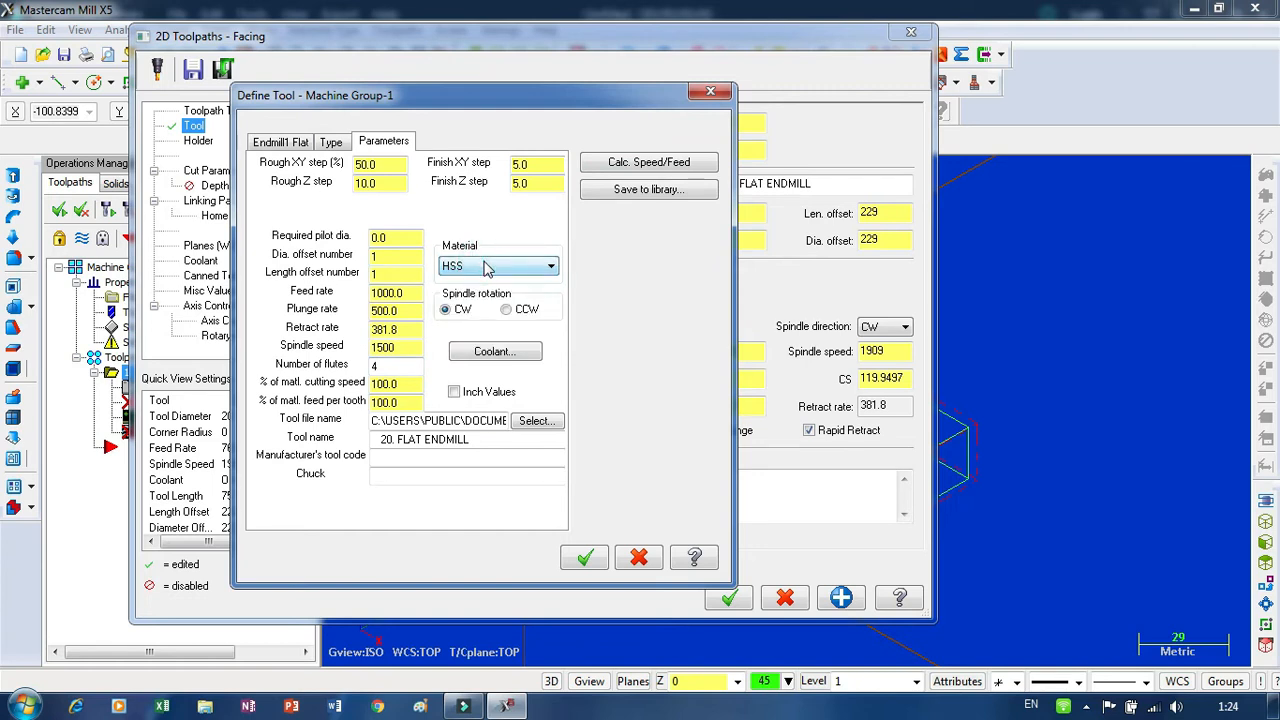
pyautogui.click(487, 266)
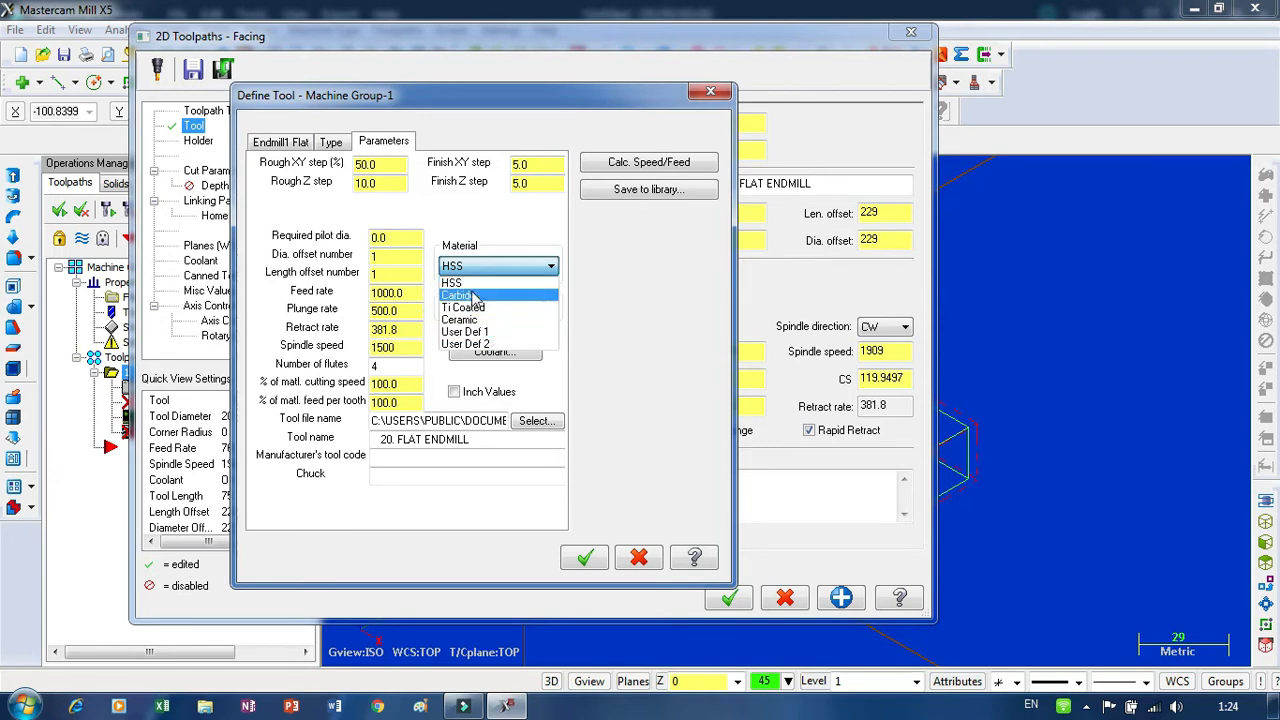
pyautogui.click(478, 283)
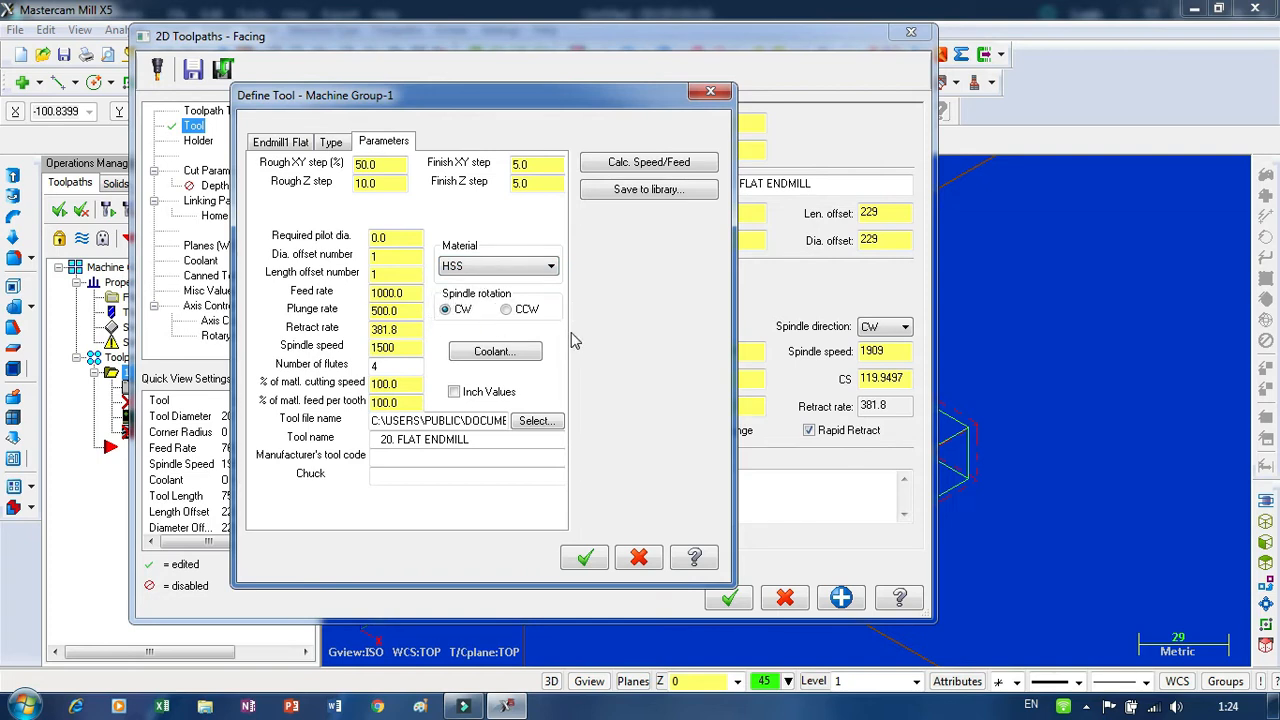
# Try CCW spindle rotation, return it to CW and accept the tool definition
pyautogui.click(528, 312)
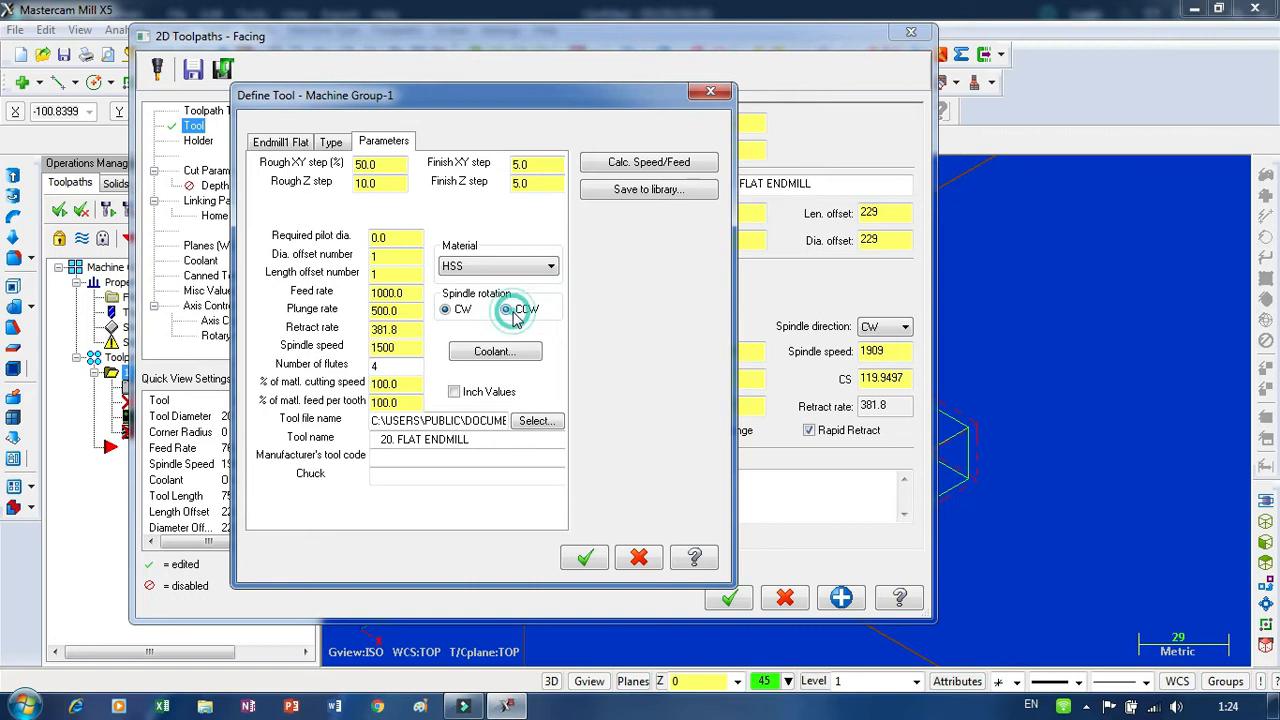
pyautogui.click(446, 311)
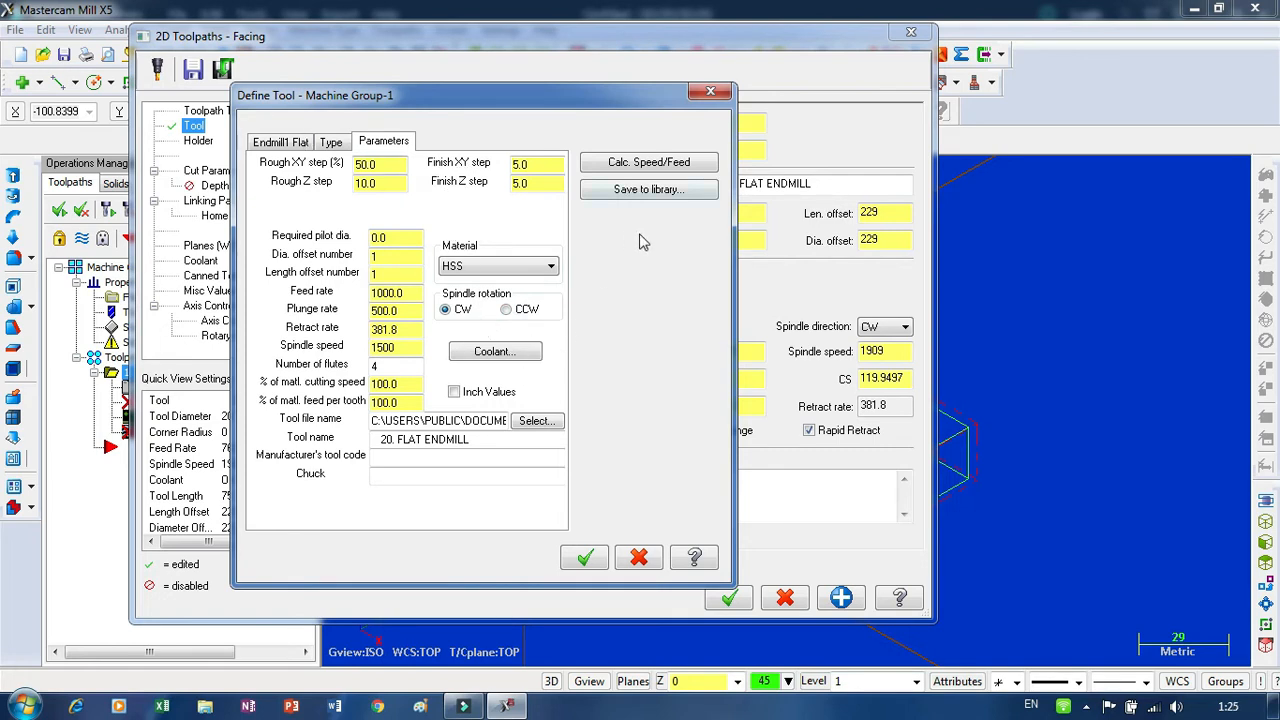
pyautogui.click(586, 558)
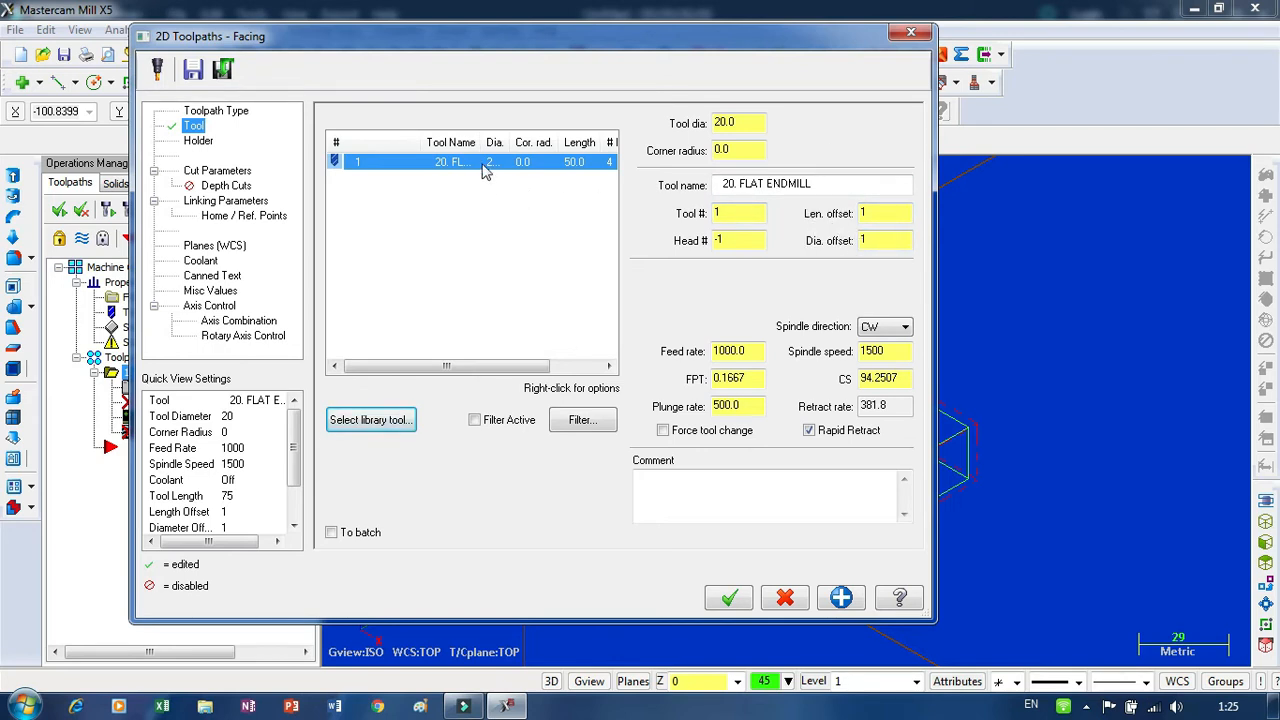
# Enter the comment "roughing" for the facing operation
pyautogui.click(713, 486)
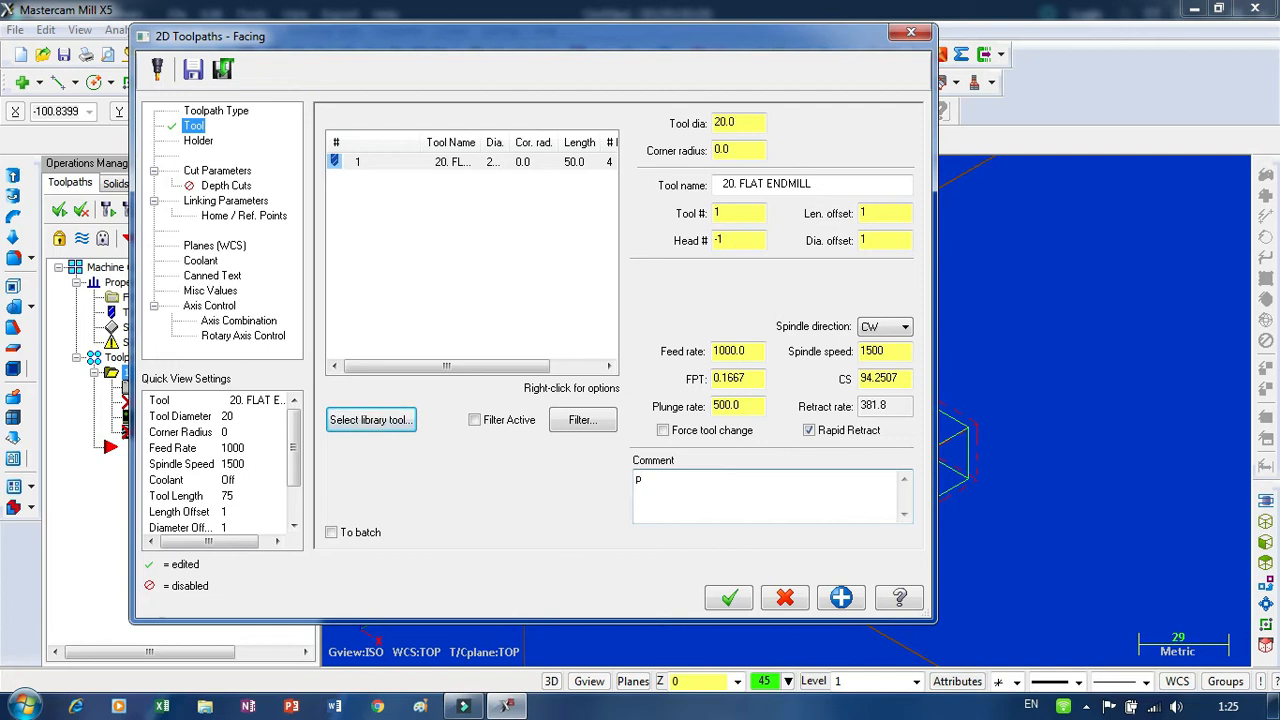
pyautogui.press('BackSpace')
# Set the endmill's retract rate to 3000 in its tool definition and enable Force tool change for the operation
pyautogui.rightClick(508, 168)
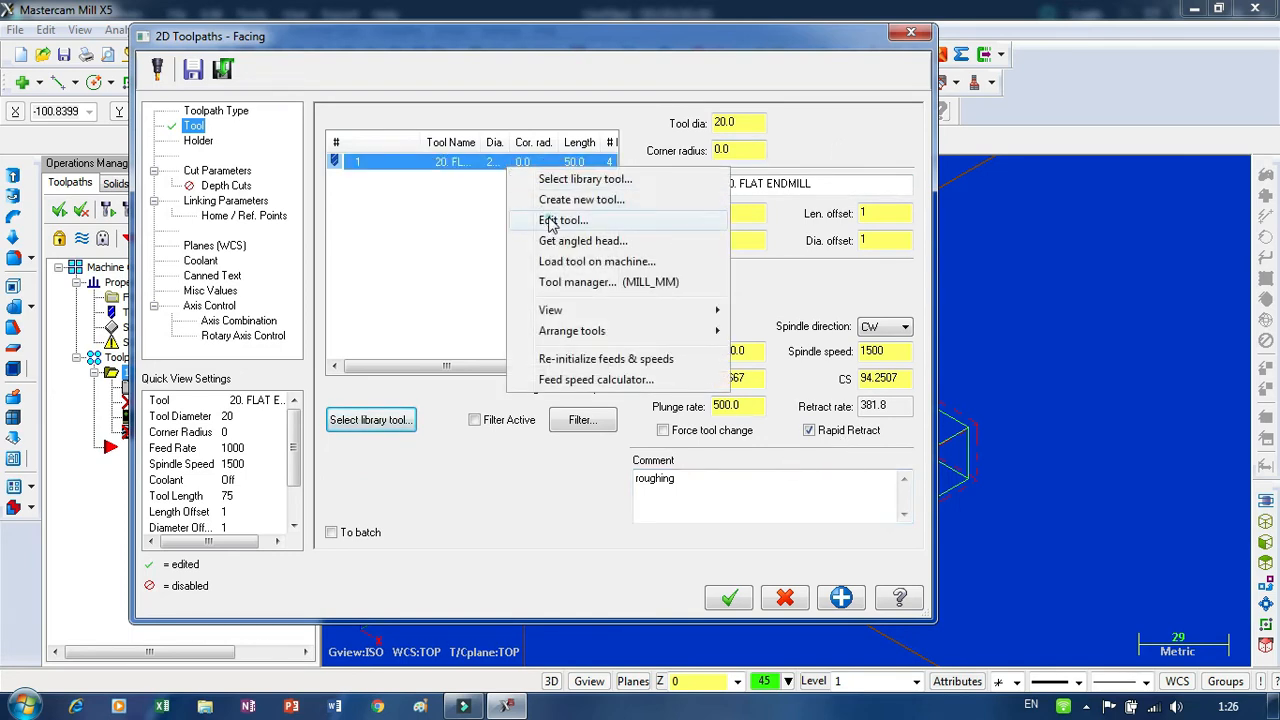
pyautogui.click(548, 220)
pyautogui.click(380, 142)
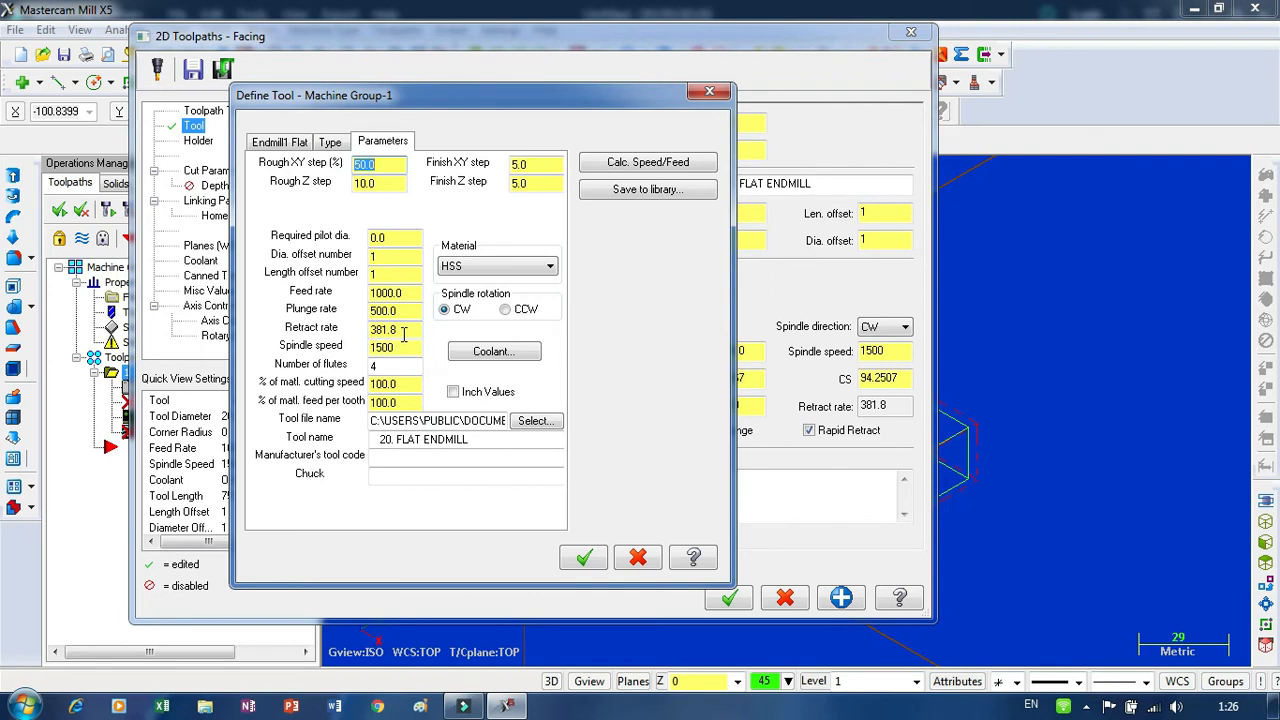
pyautogui.moveTo(405, 330); pyautogui.dragTo(333, 333)
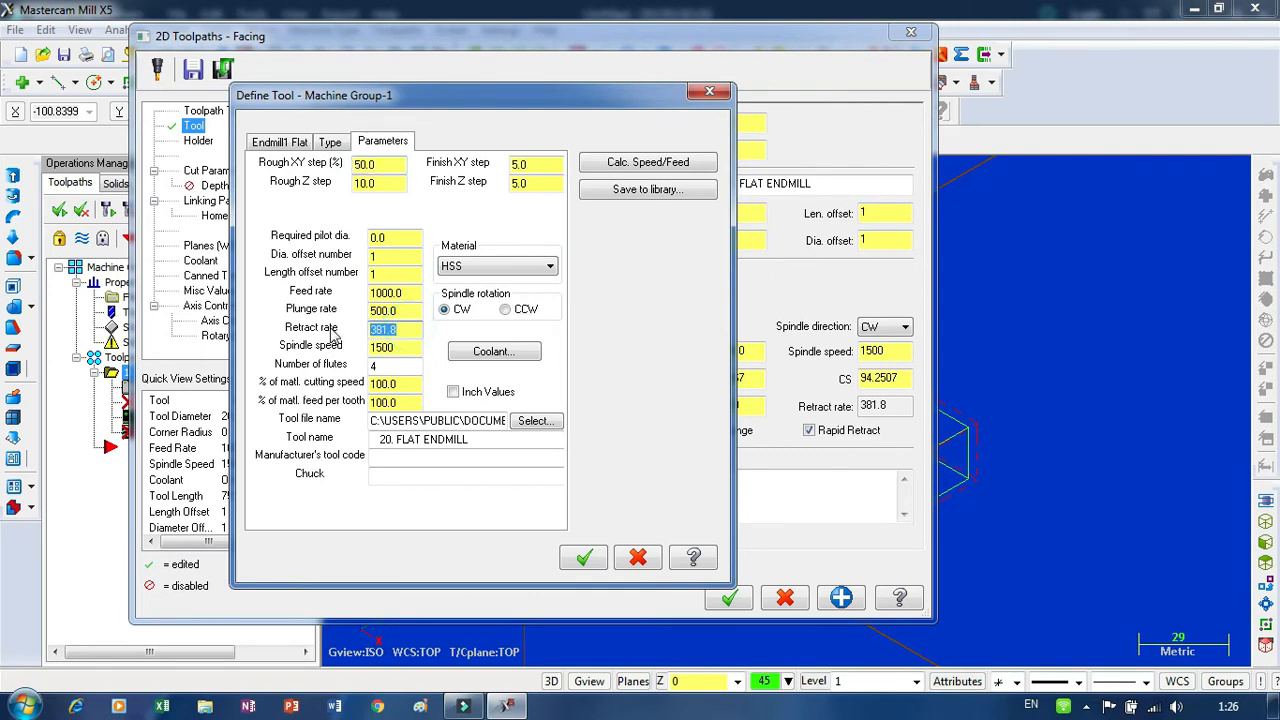
pyautogui.write('3000')
pyautogui.click(585, 559)
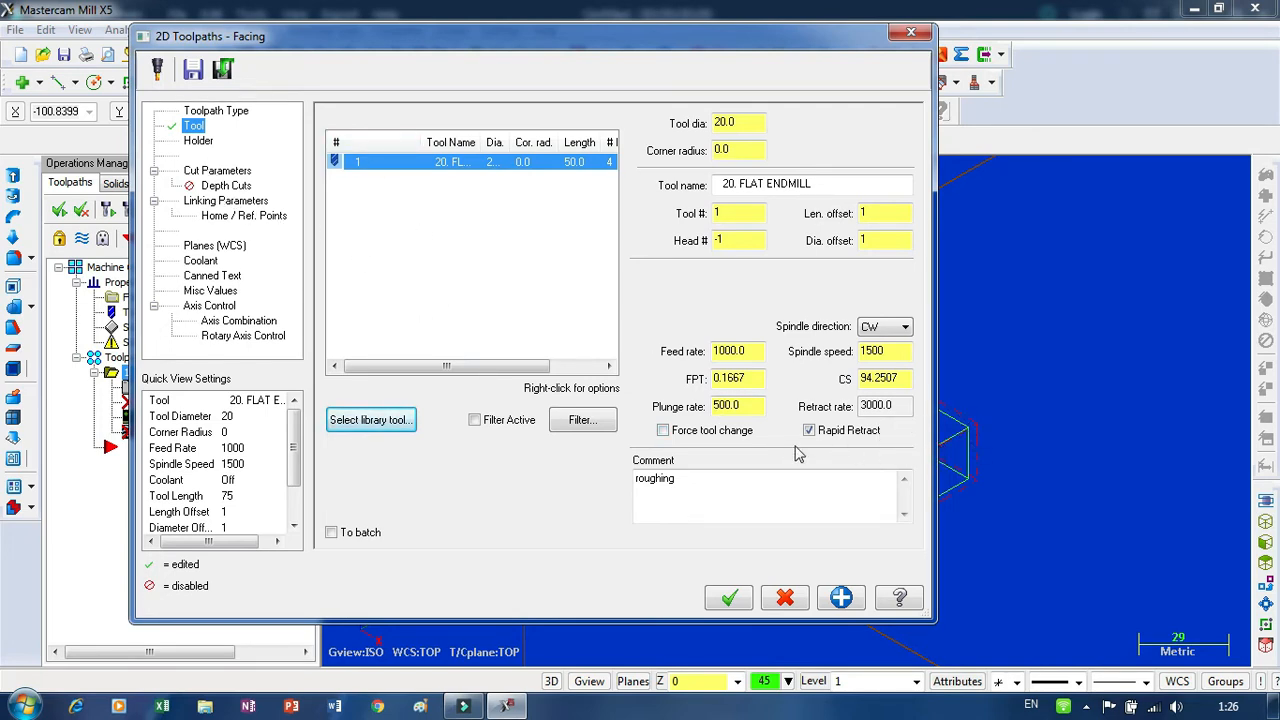
pyautogui.click(665, 432)
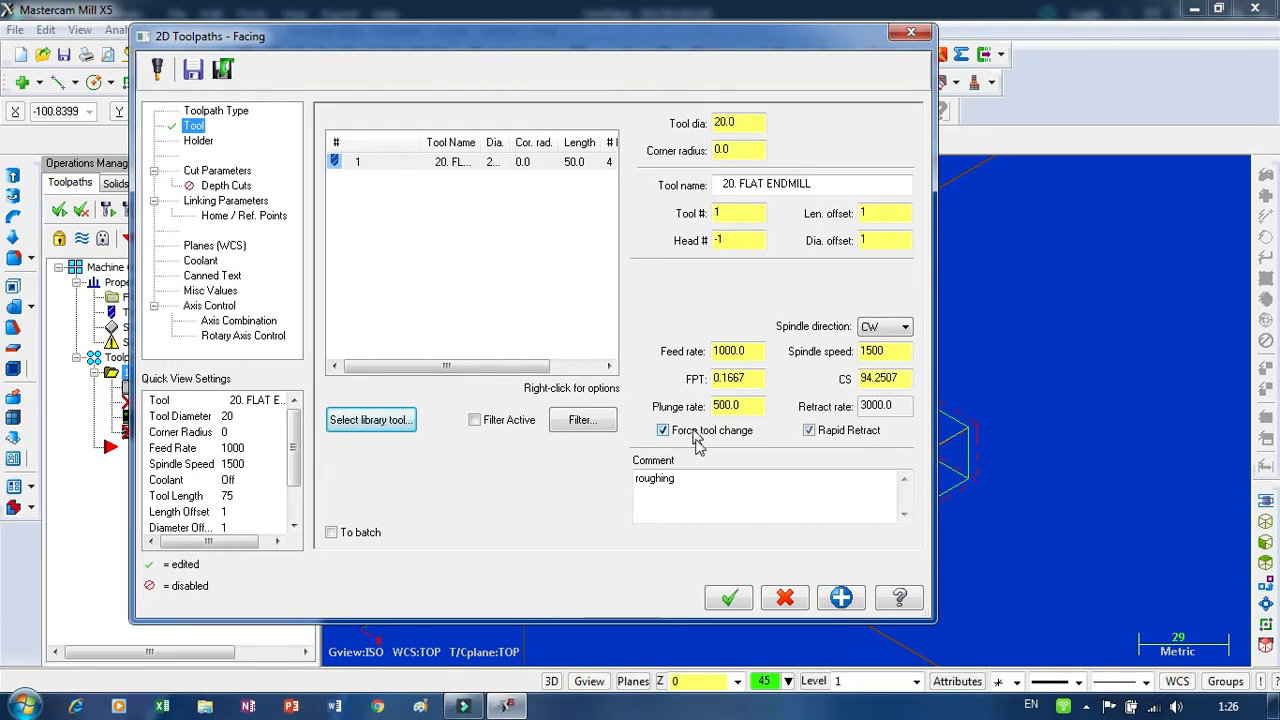
pyautogui.click(662, 431)
# Extend the operation comment to "roughing top side" and accept the settings to generate the facing toolpath
pyautogui.click(639, 485)
pyautogui.click(689, 485)
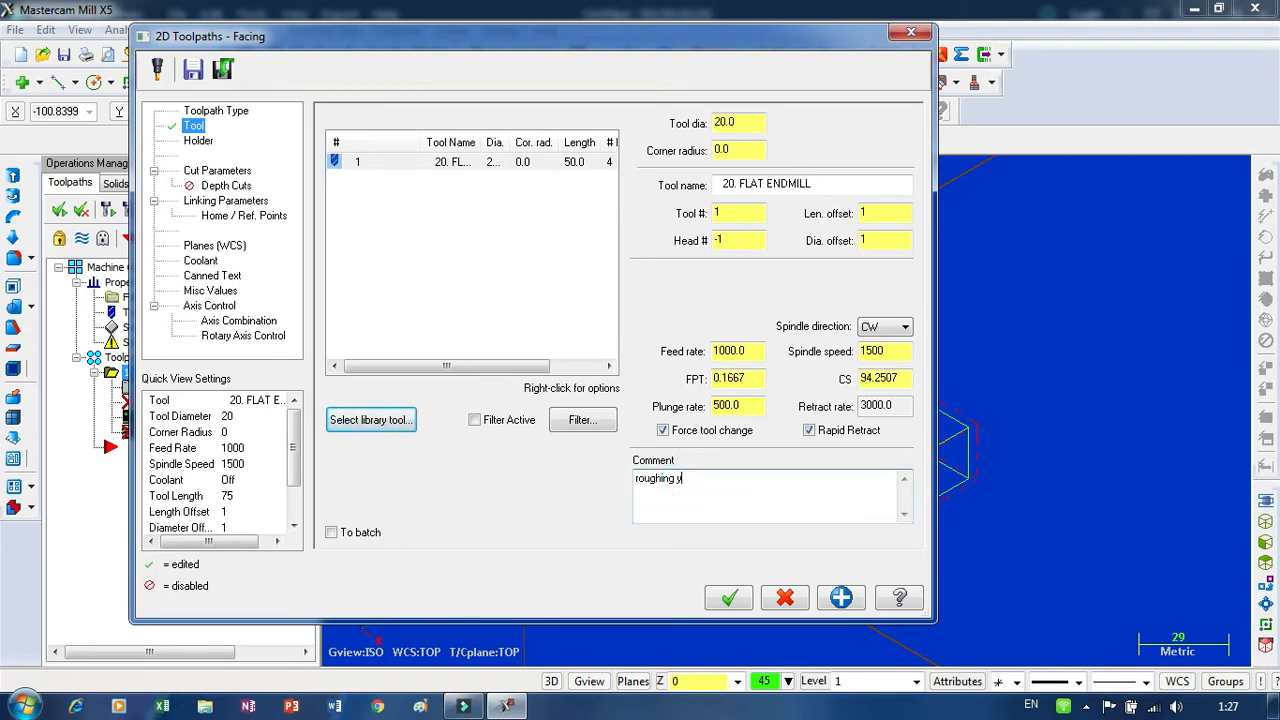
pyautogui.write('top side')
pyautogui.click(729, 597)
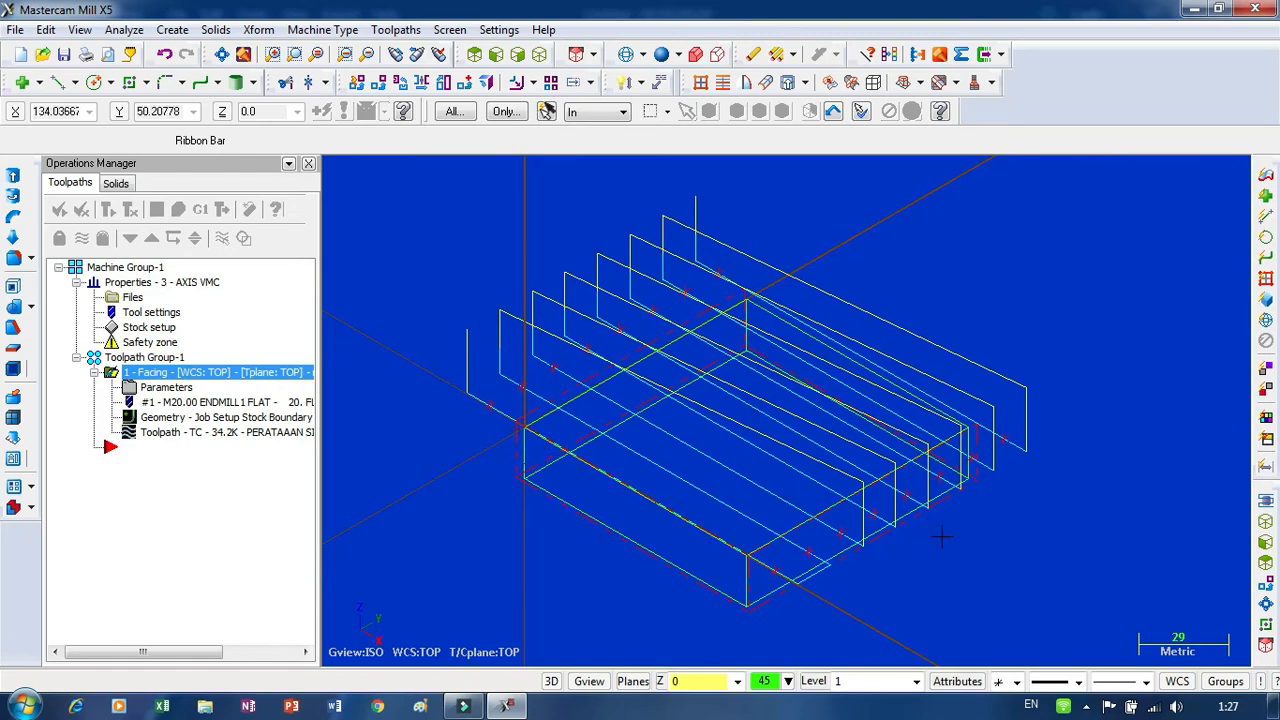
# Backplot the one-way facing toolpath to check the endmill's motion over the block, and close the backplot
pyautogui.moveTo(990, 540); pyautogui.dragTo(998, 510, button='middle')
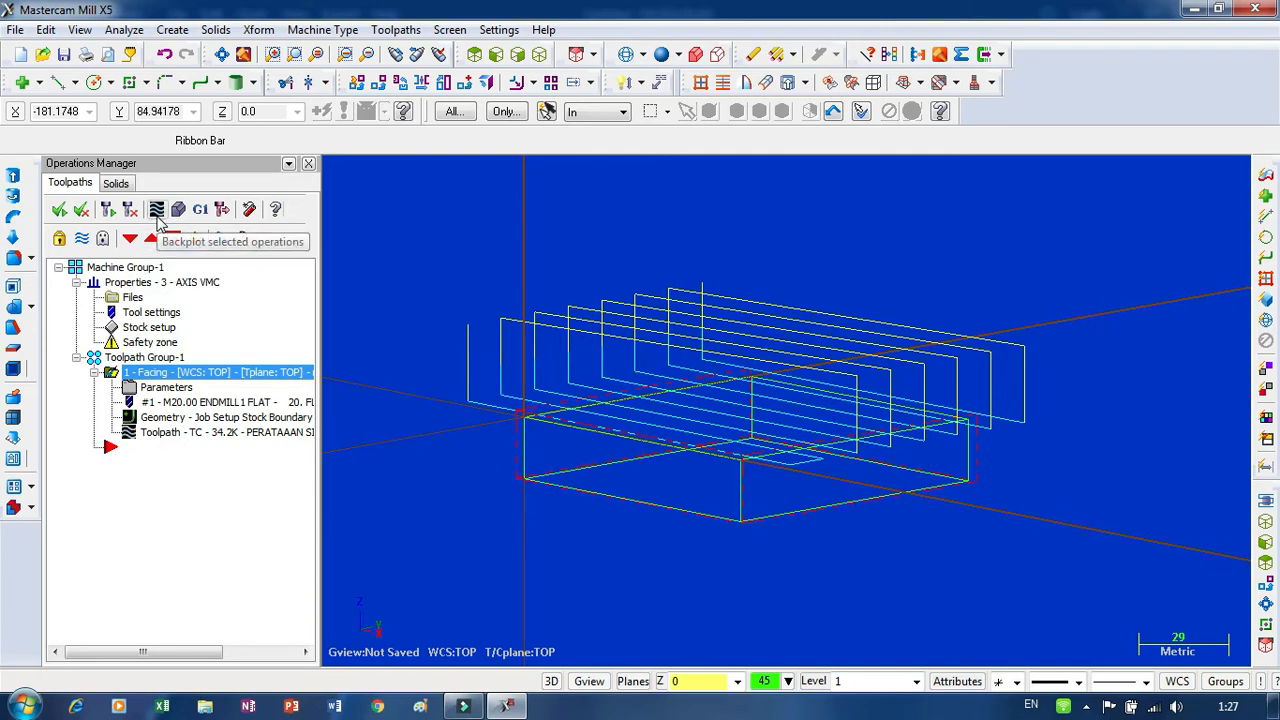
pyautogui.click(114, 378)
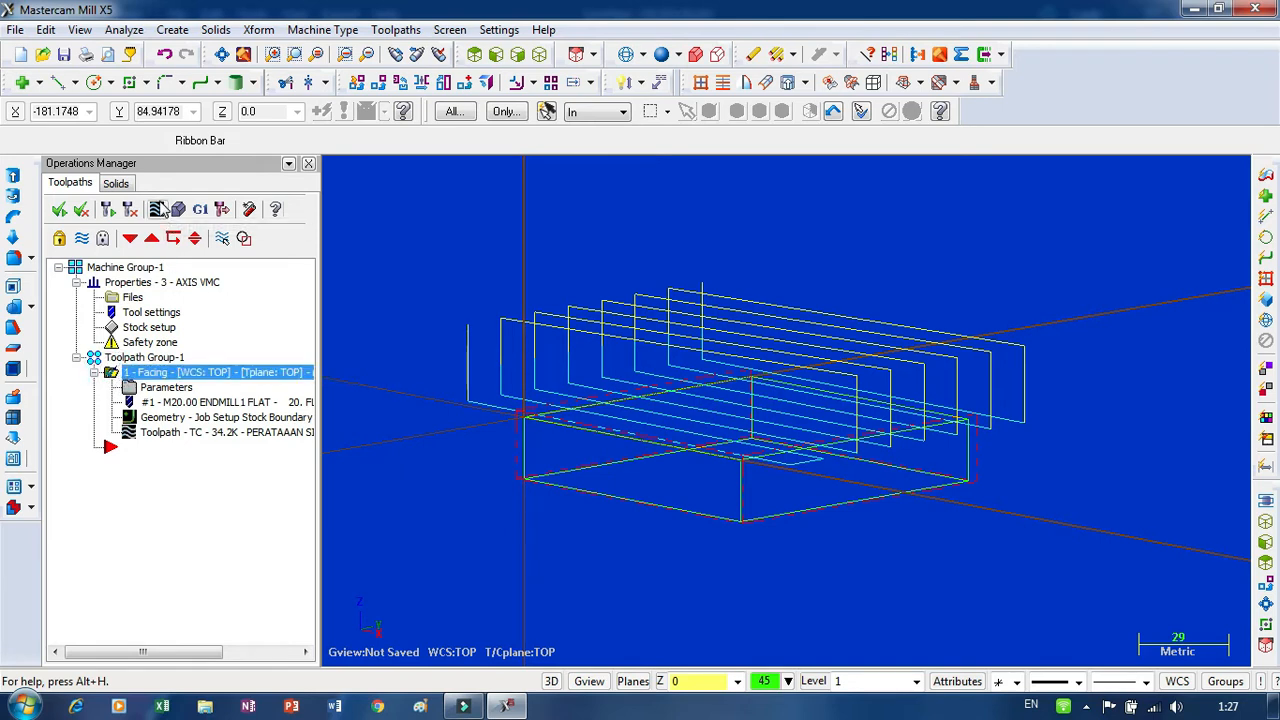
pyautogui.click(160, 208)
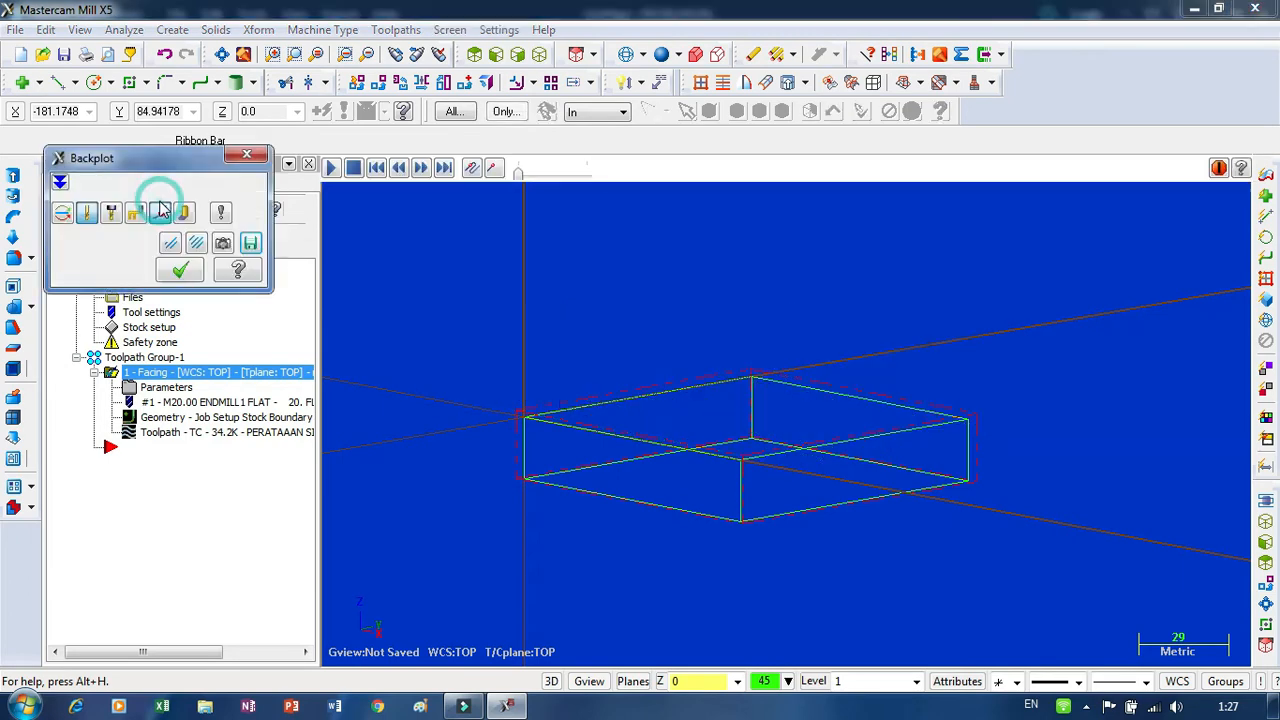
pyautogui.click(332, 172)
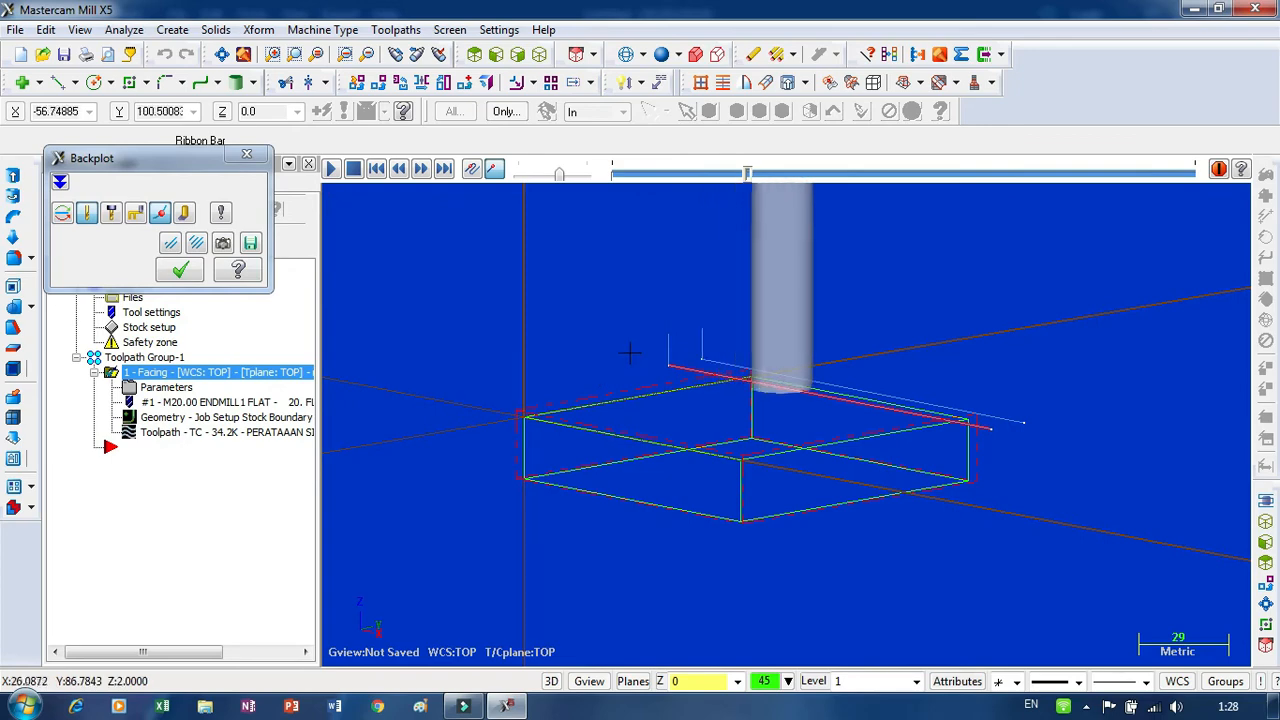
pyautogui.moveTo(630, 353); pyautogui.dragTo(614, 392, button='middle')
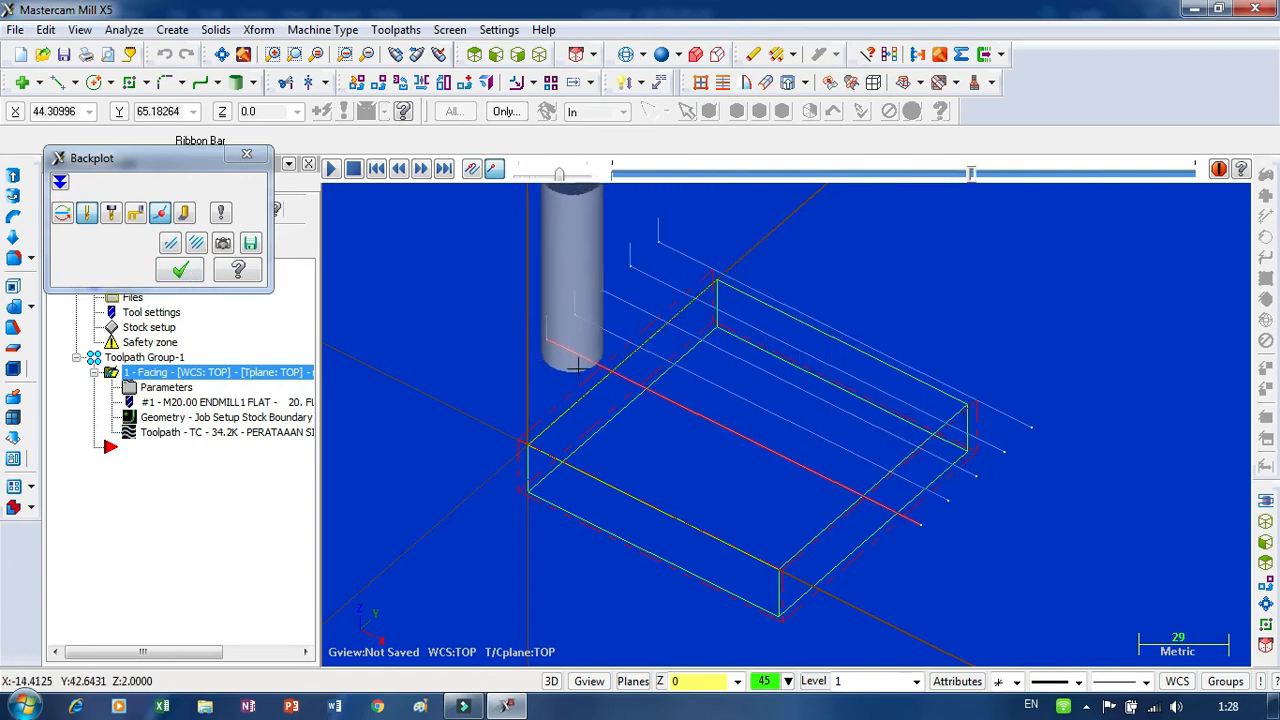
pyautogui.click(182, 270)
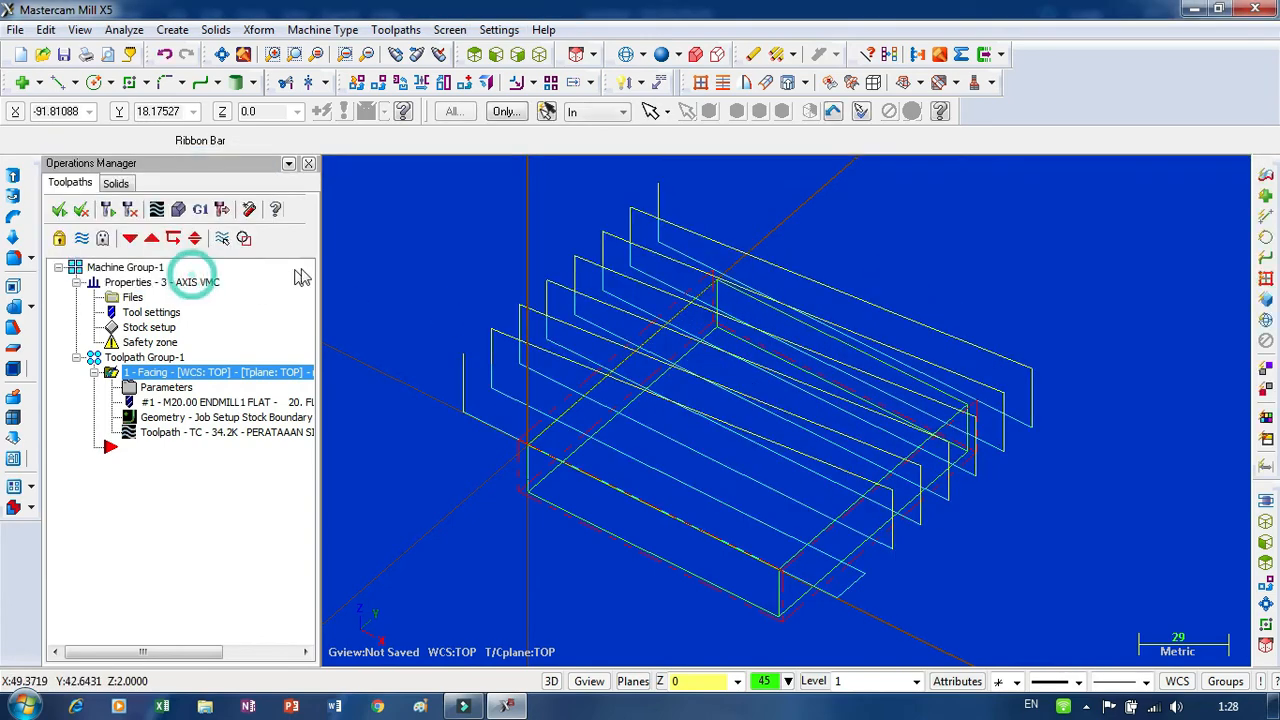
# Open the facing operation's cut parameters and set the cutting style to Zigzag
pyautogui.click(162, 390)
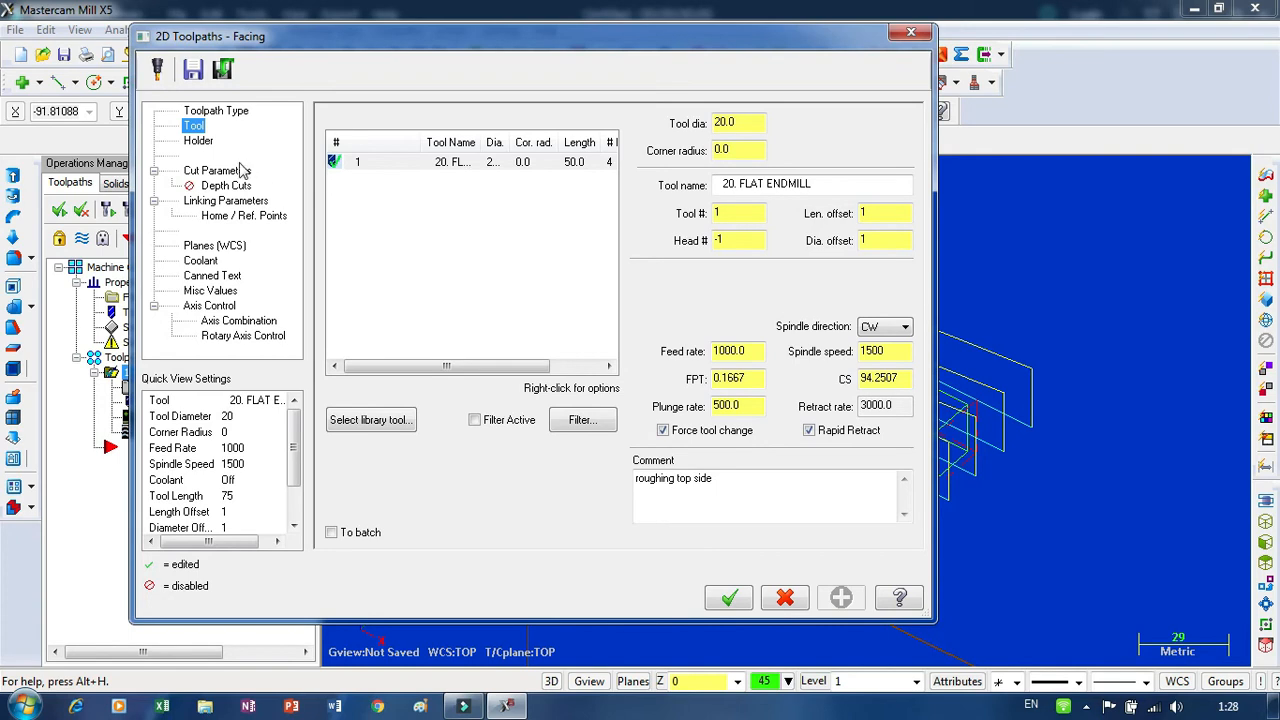
pyautogui.click(208, 172)
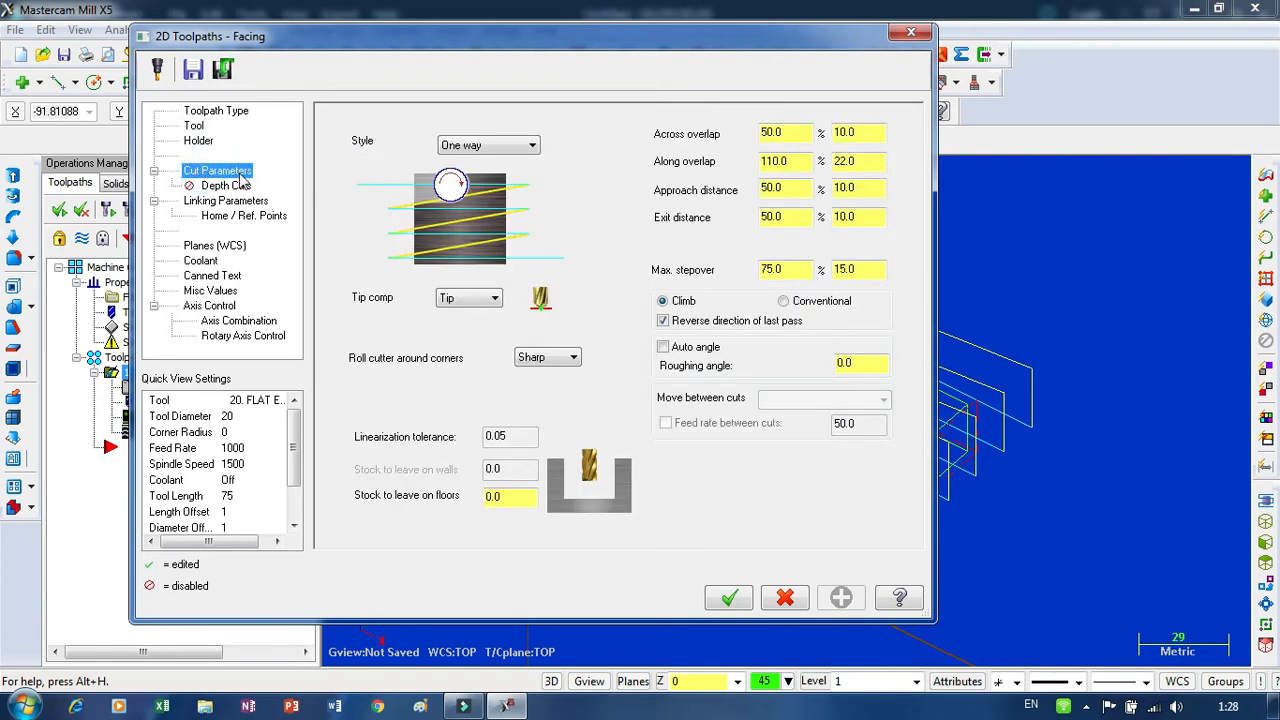
pyautogui.click(488, 145)
pyautogui.click(478, 162)
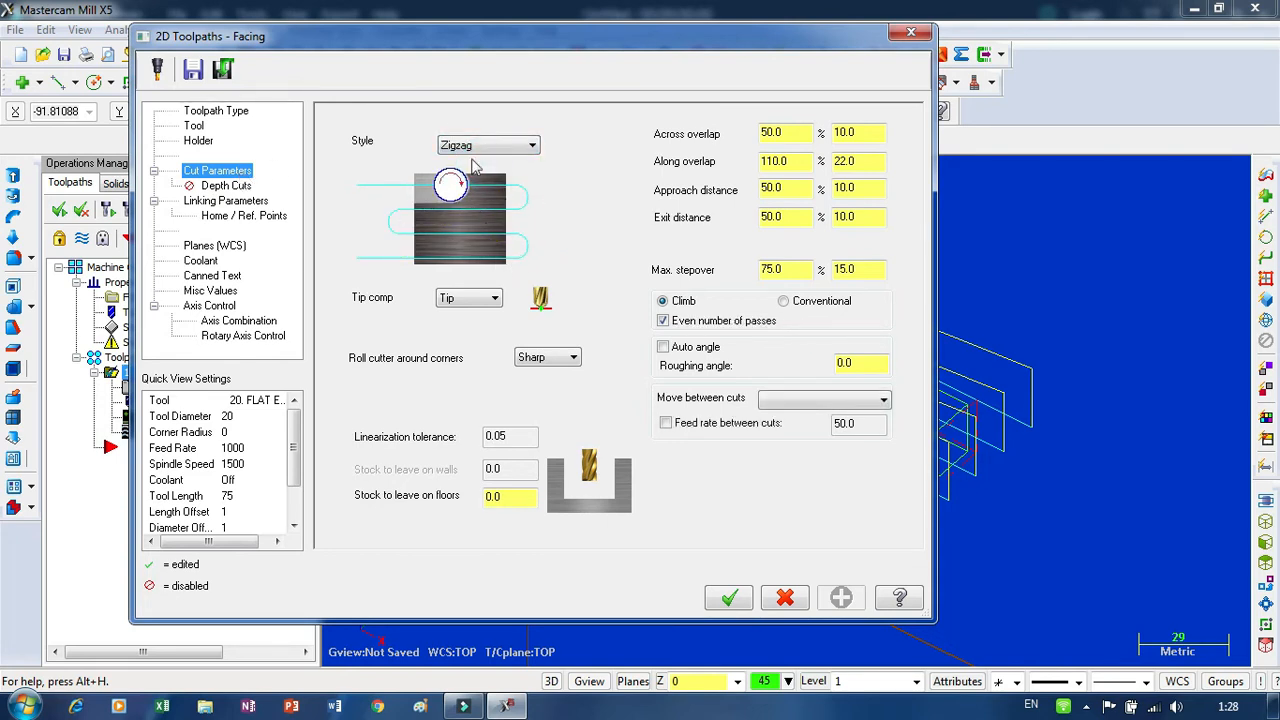
# Try the One way, One pass and Dynamic cutting styles for the facing operation
pyautogui.click(486, 145)
pyautogui.click(484, 176)
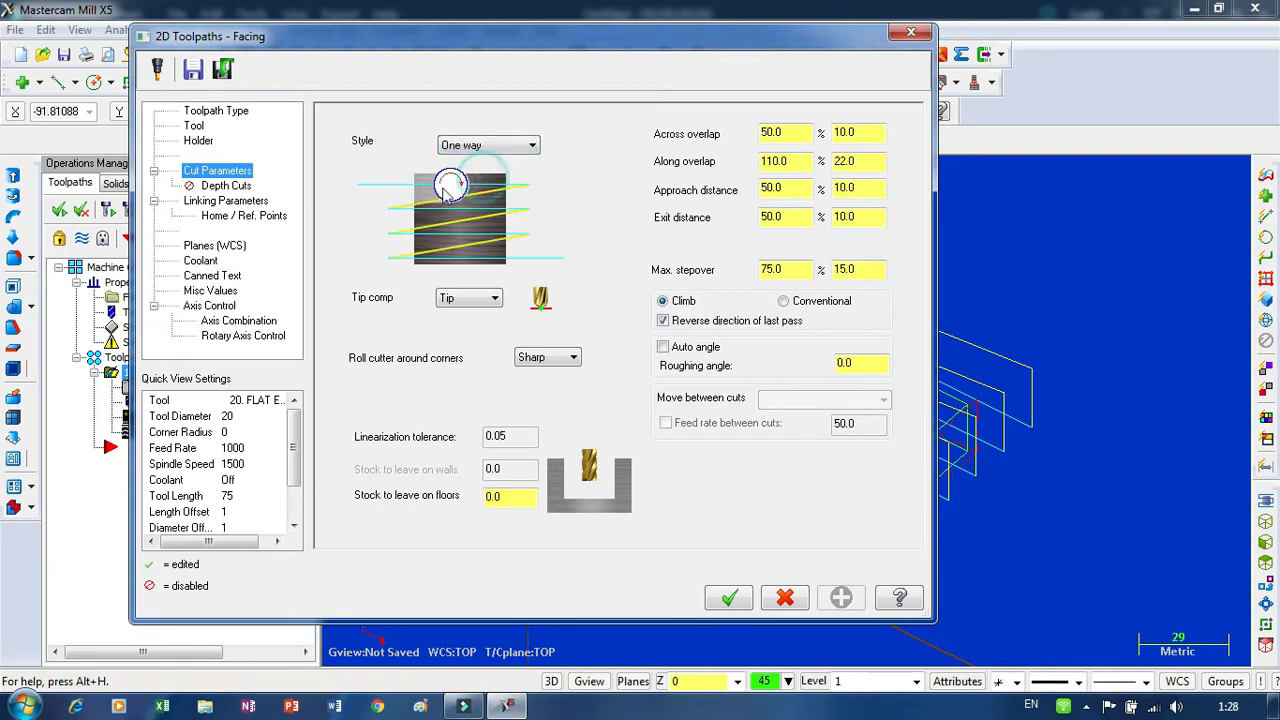
pyautogui.click(497, 150)
pyautogui.click(497, 191)
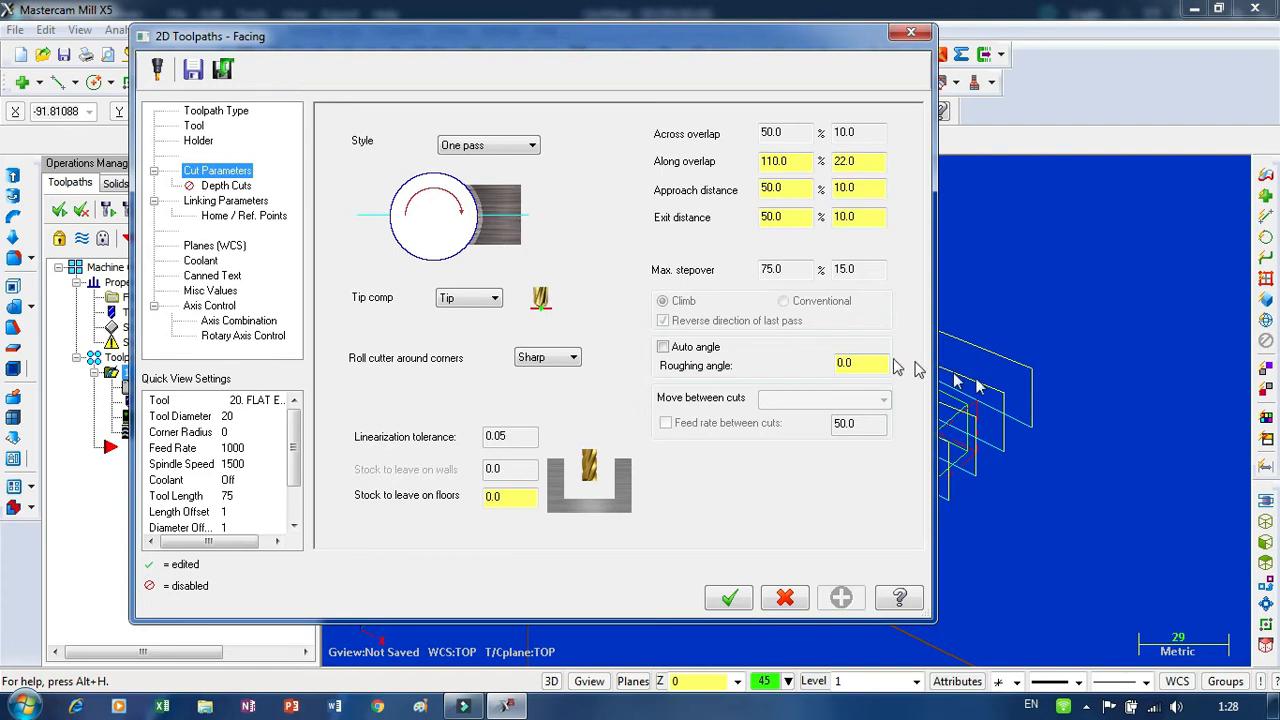
pyautogui.click(503, 148)
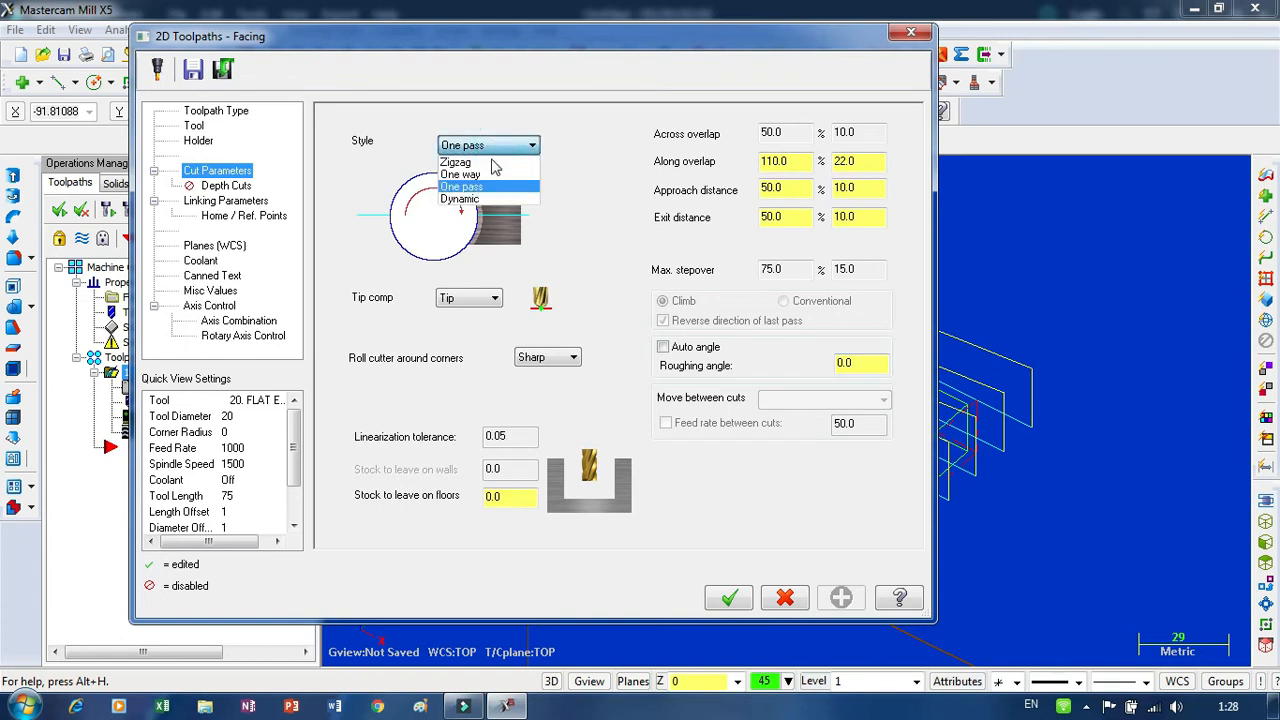
pyautogui.click(480, 200)
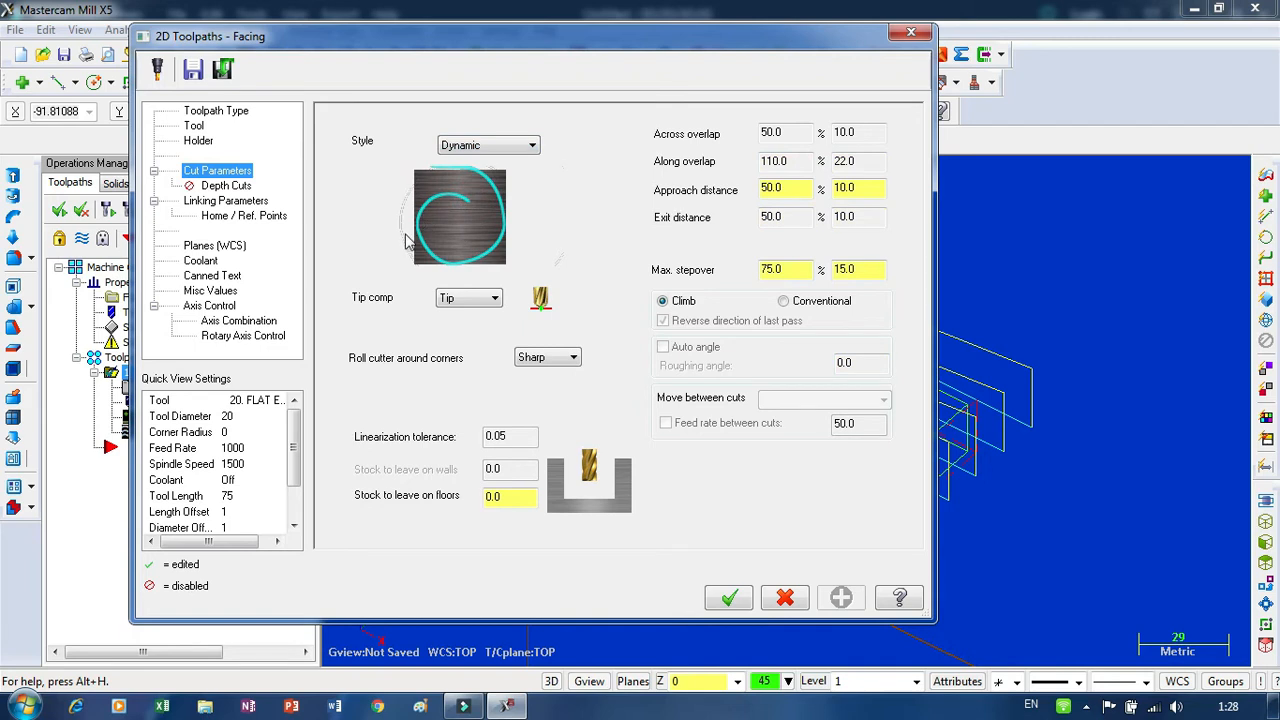
# Return the cutting style to Zigzag, accept the facing parameters and regenerate the toolpath
pyautogui.click(489, 145)
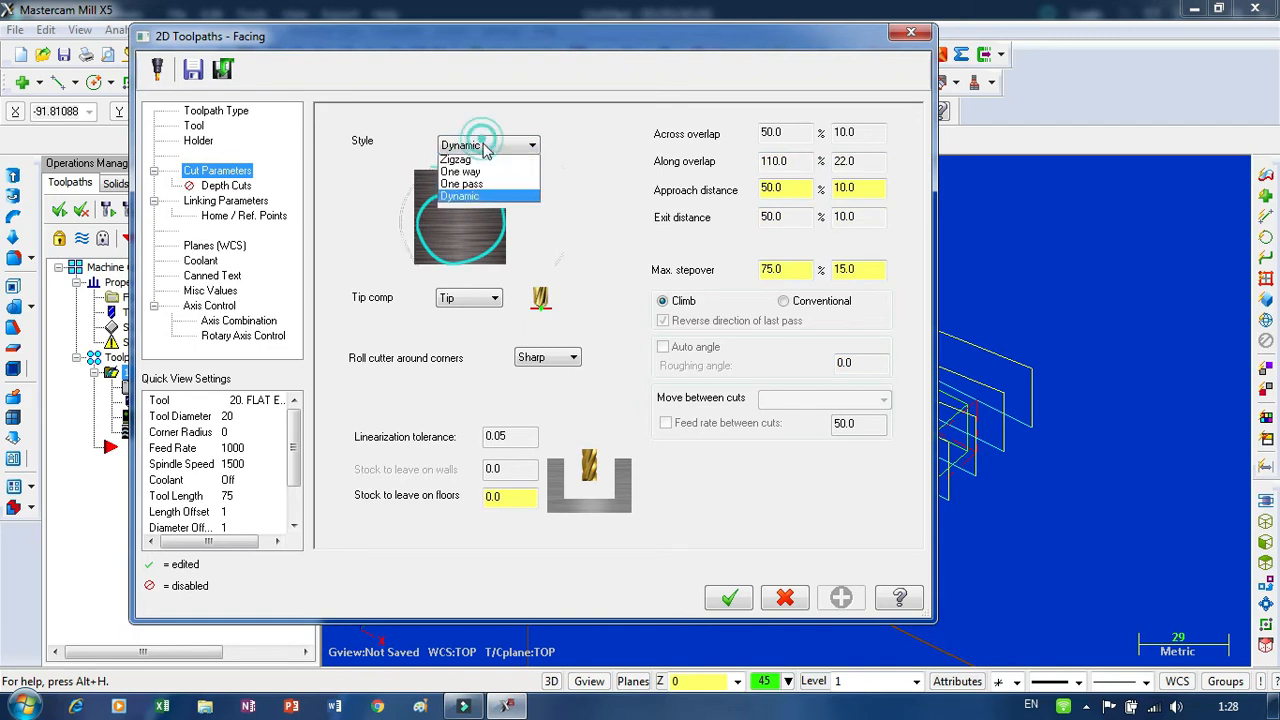
pyautogui.click(458, 162)
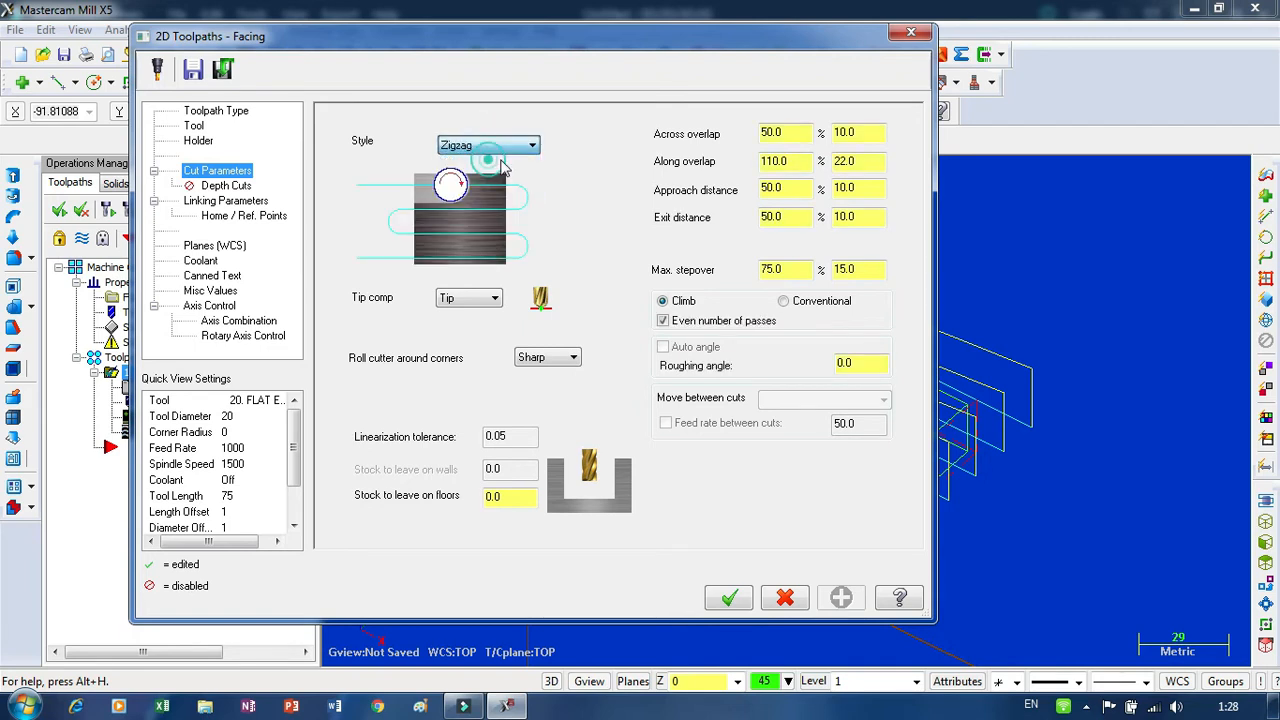
pyautogui.click(729, 597)
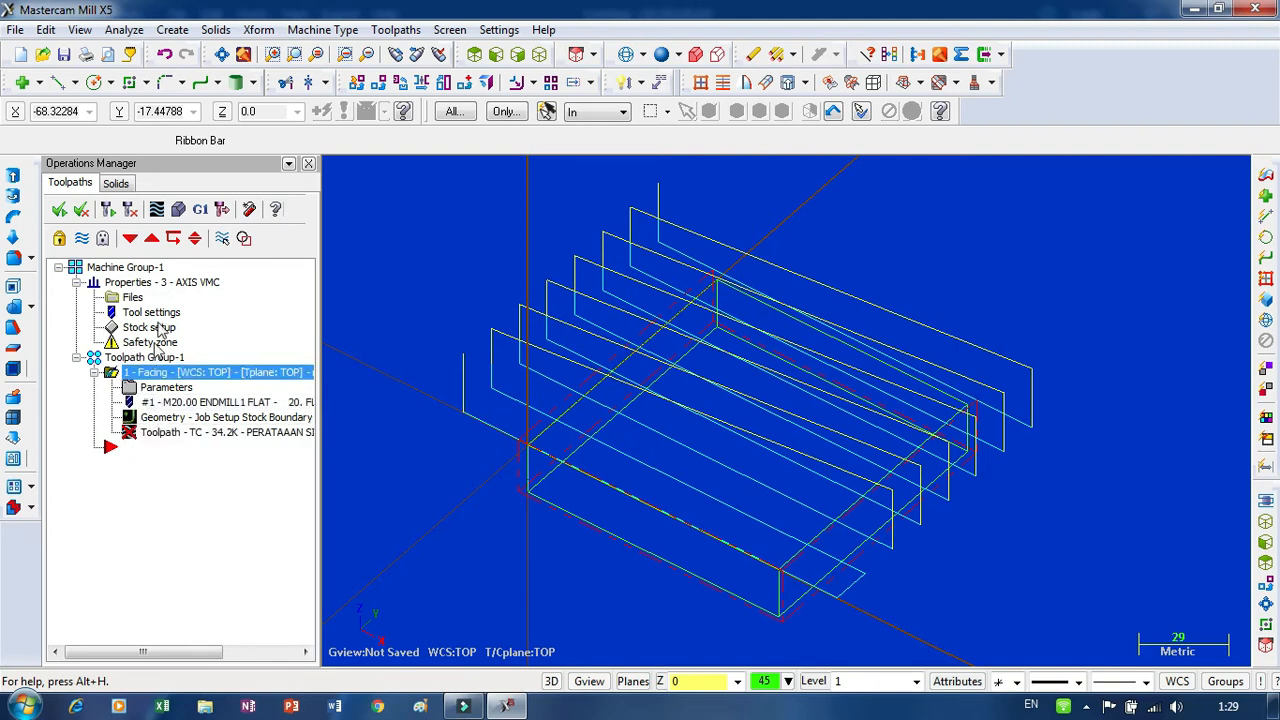
pyautogui.click(130, 210)
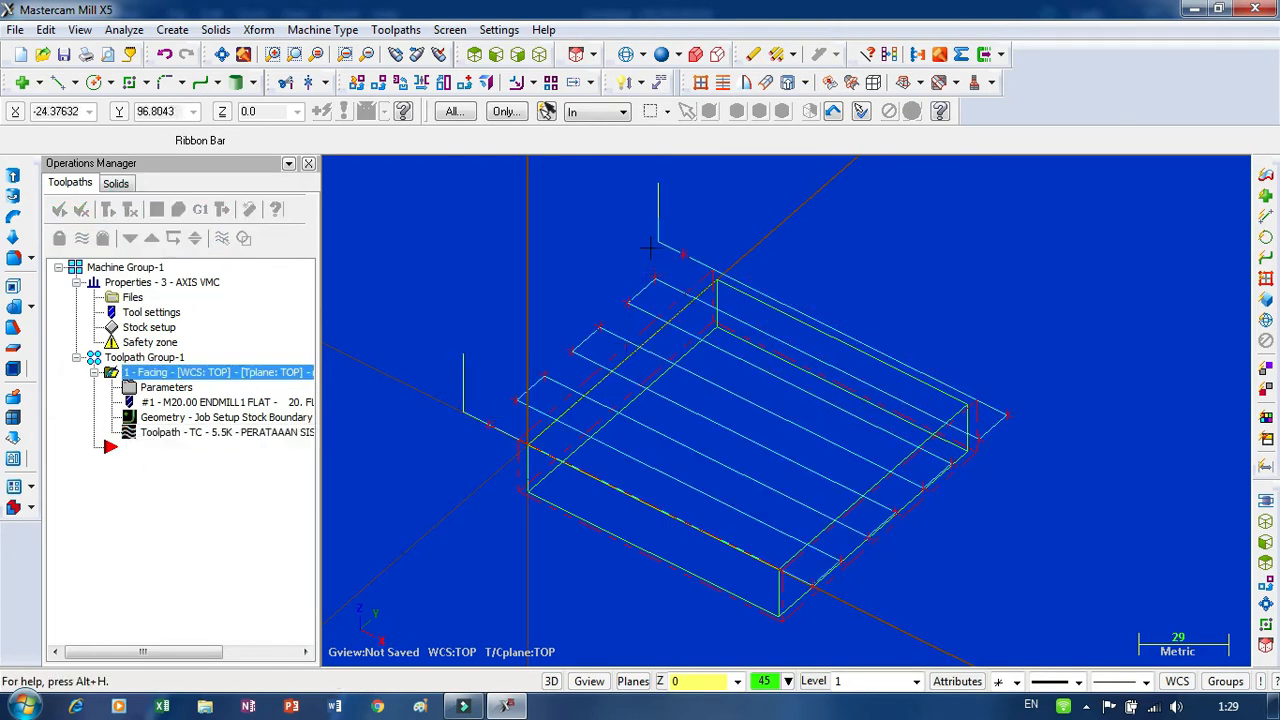
# Backplot the zigzag toolpath at an adjusted playback speed, showing the tool holder briefly, and close the backplot
pyautogui.click(156, 212)
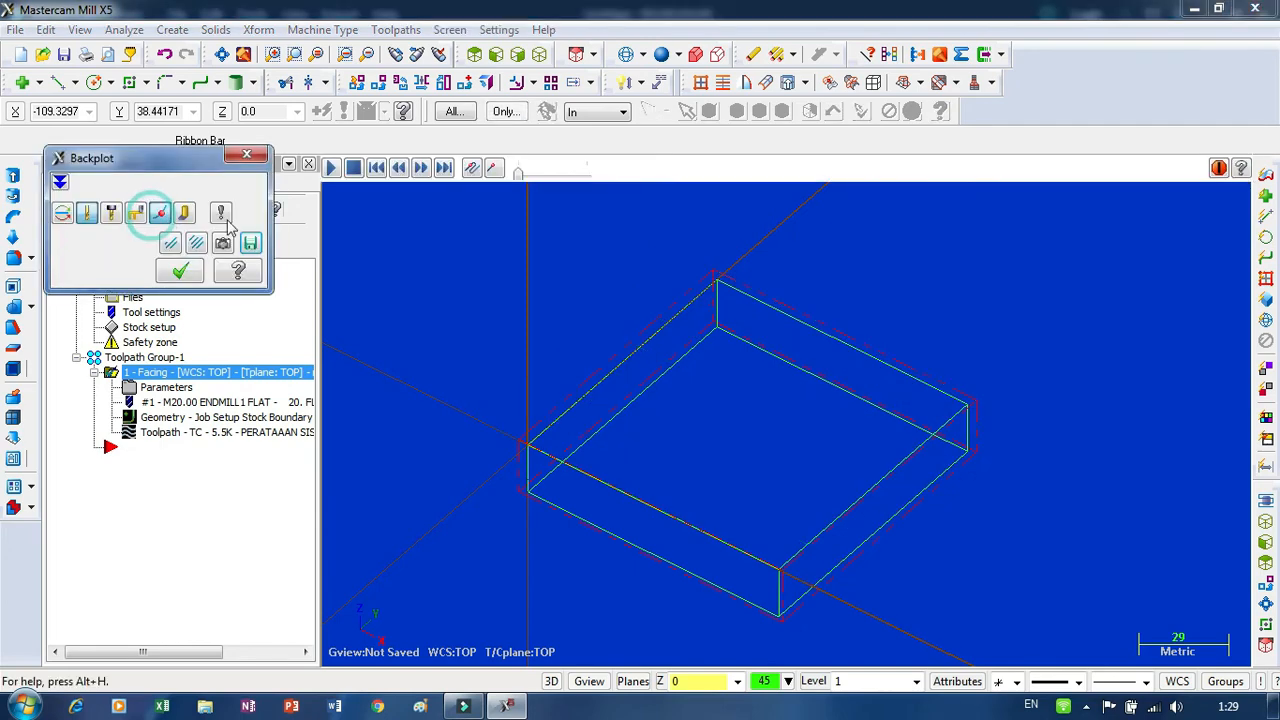
pyautogui.click(331, 169)
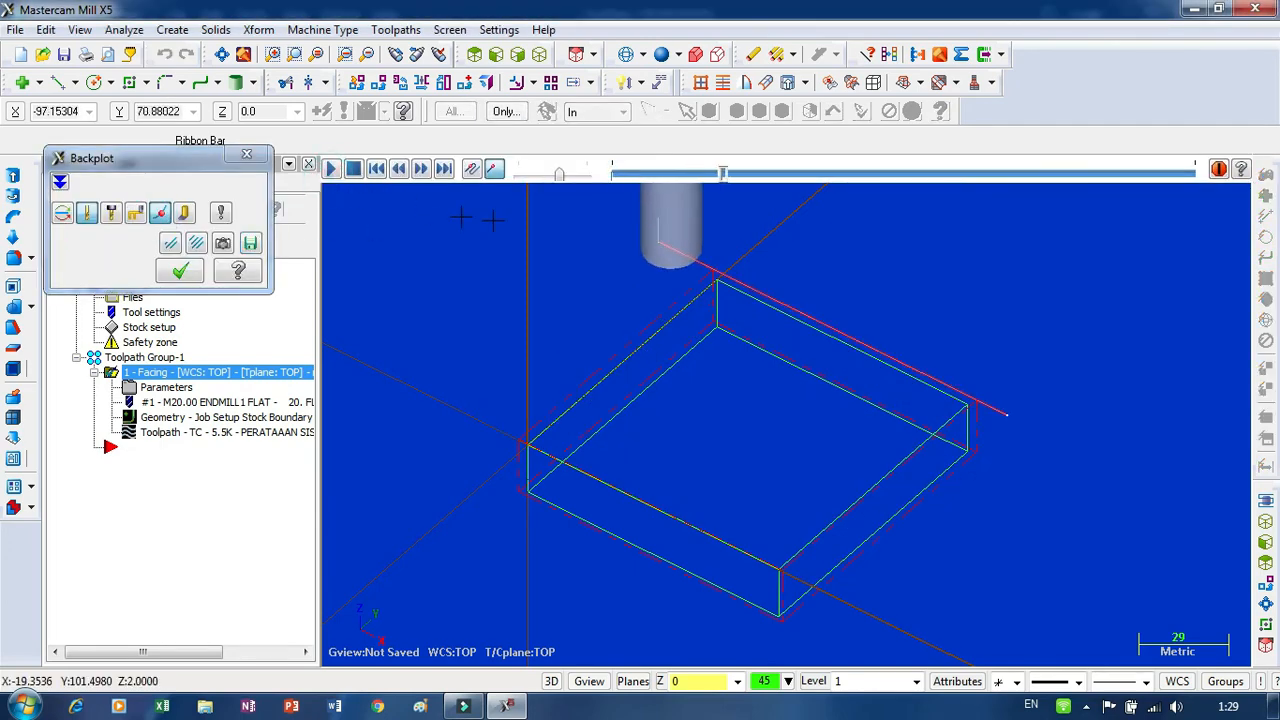
pyautogui.moveTo(571, 172); pyautogui.dragTo(556, 181)
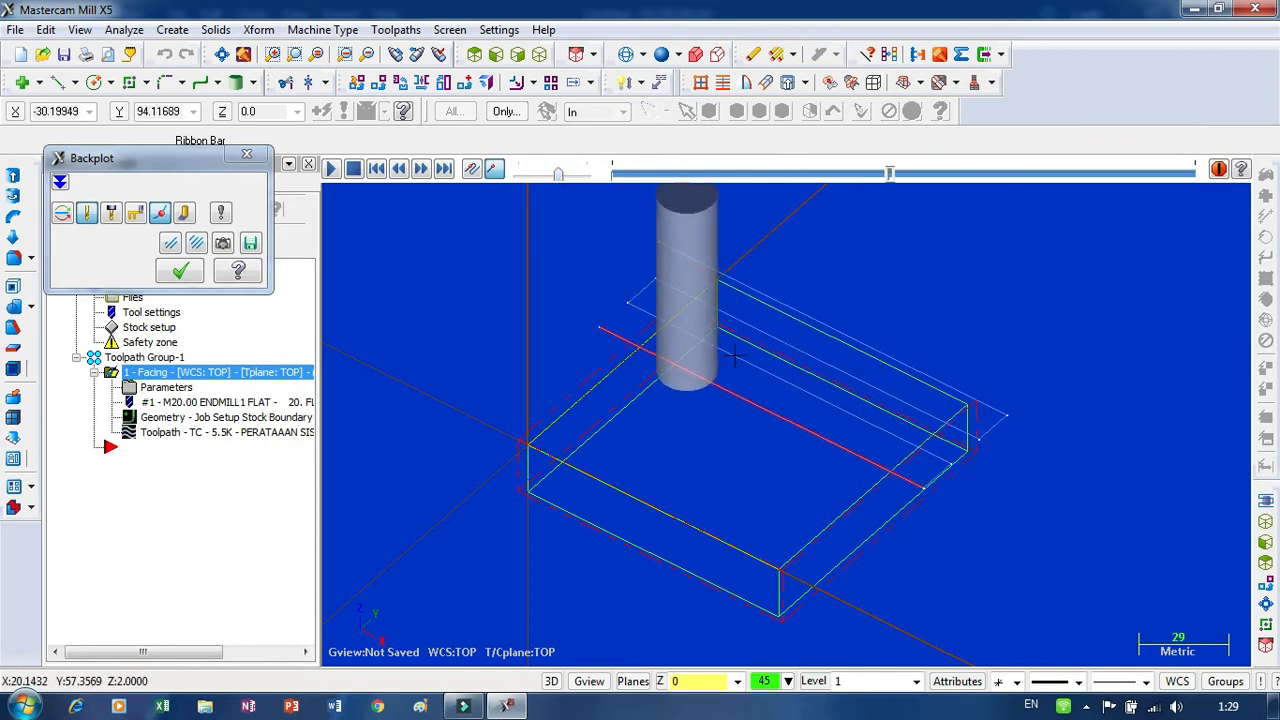
pyautogui.click(106, 217)
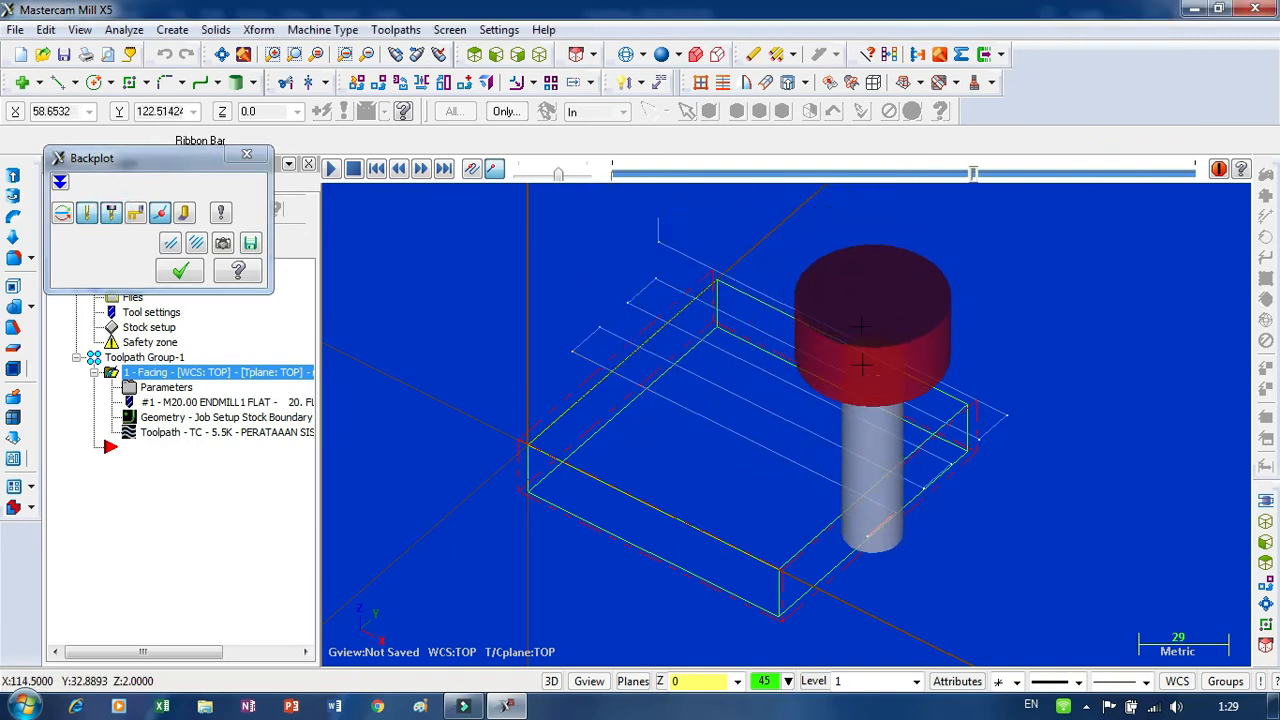
pyautogui.click(108, 214)
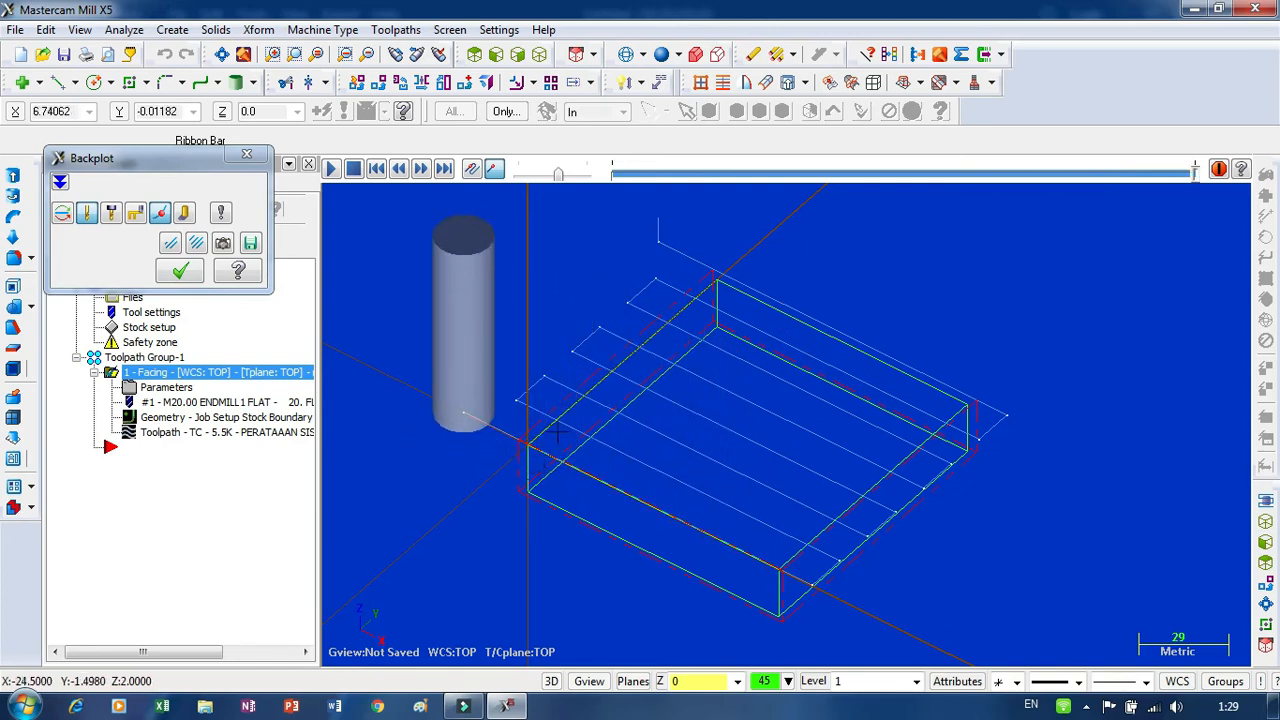
pyautogui.click(180, 272)
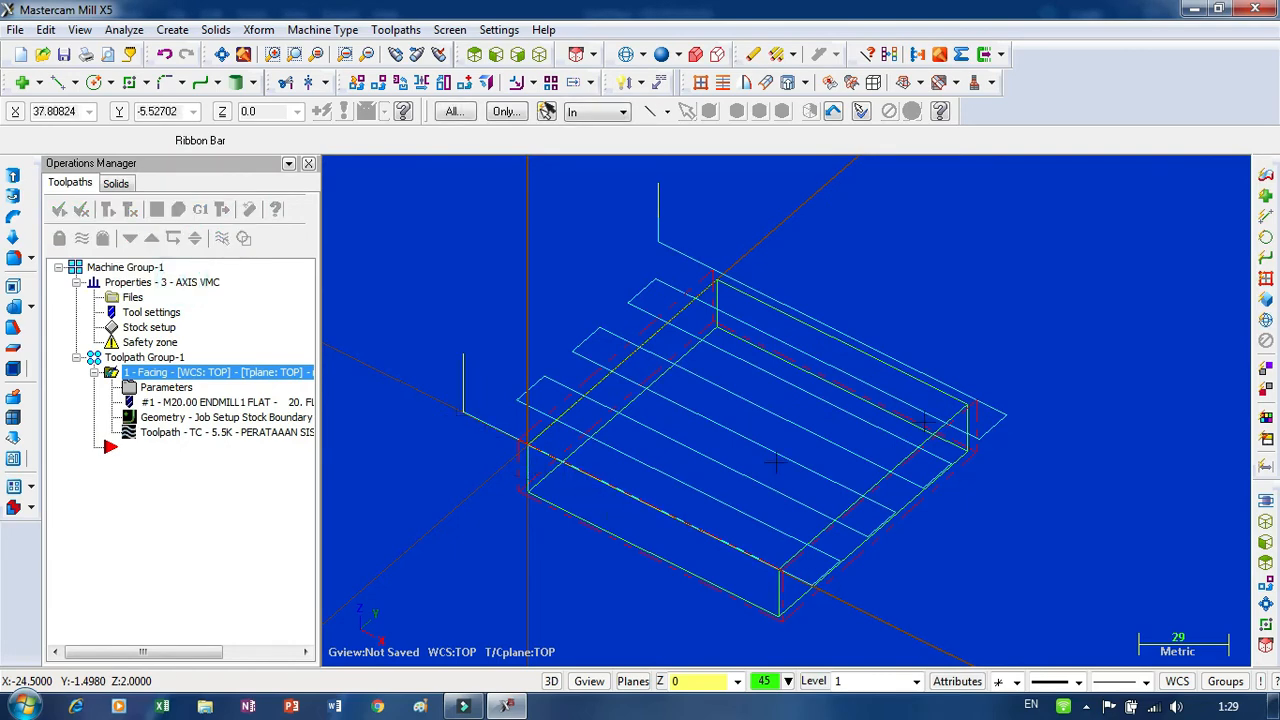
# Examine the zigzag toolpath in the Top and Front views, and backplot it from the front to check the cutting height
pyautogui.rightClick(1171, 380)
pyautogui.click(1160, 534)
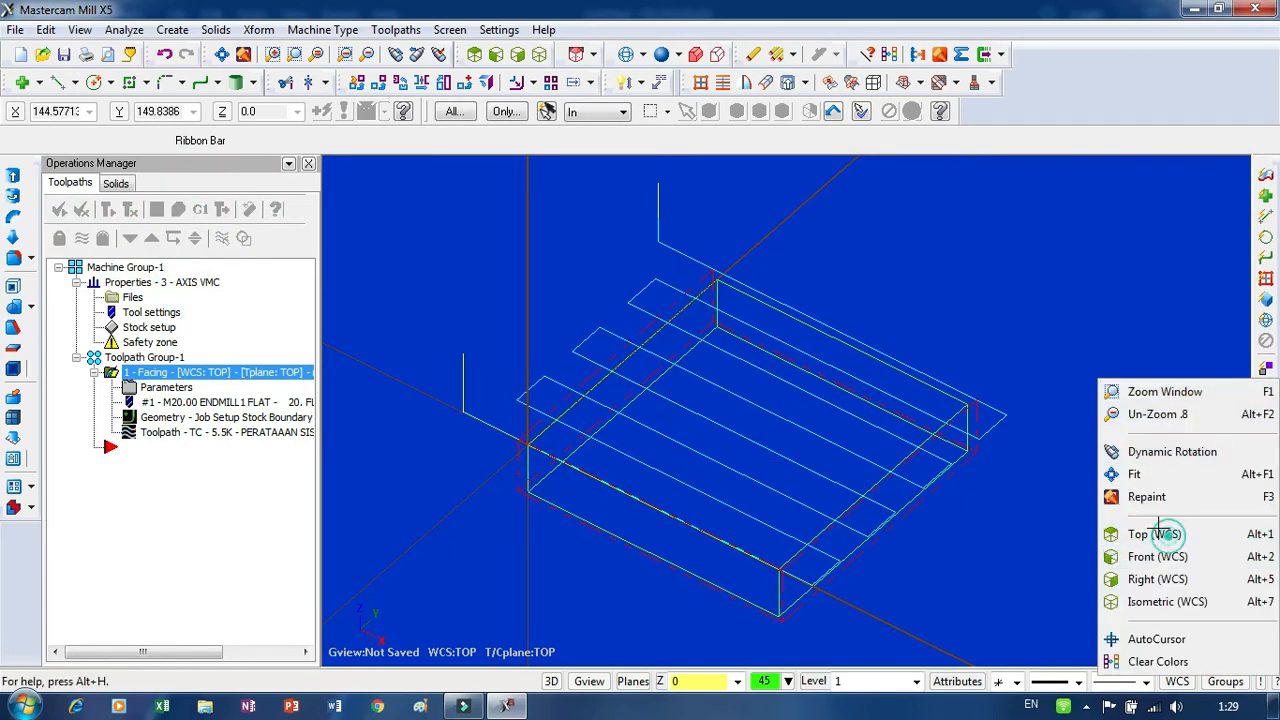
pyautogui.rightClick(1057, 418)
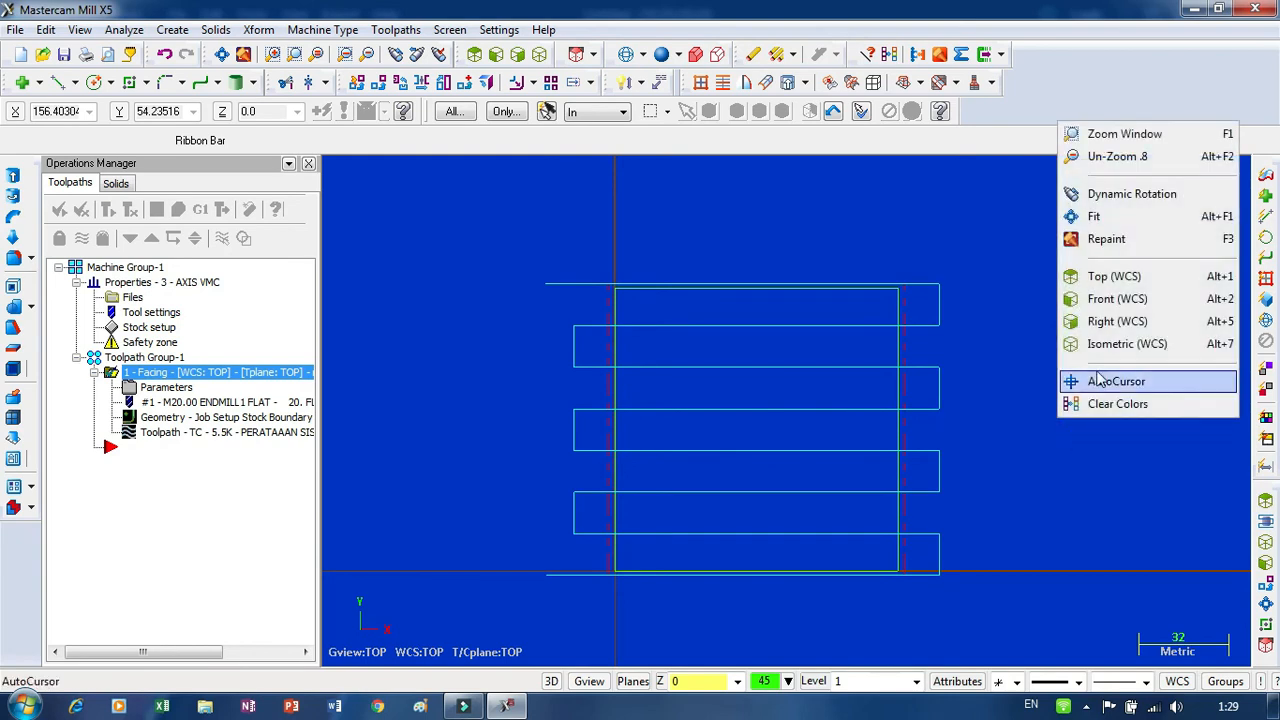
pyautogui.click(1104, 303)
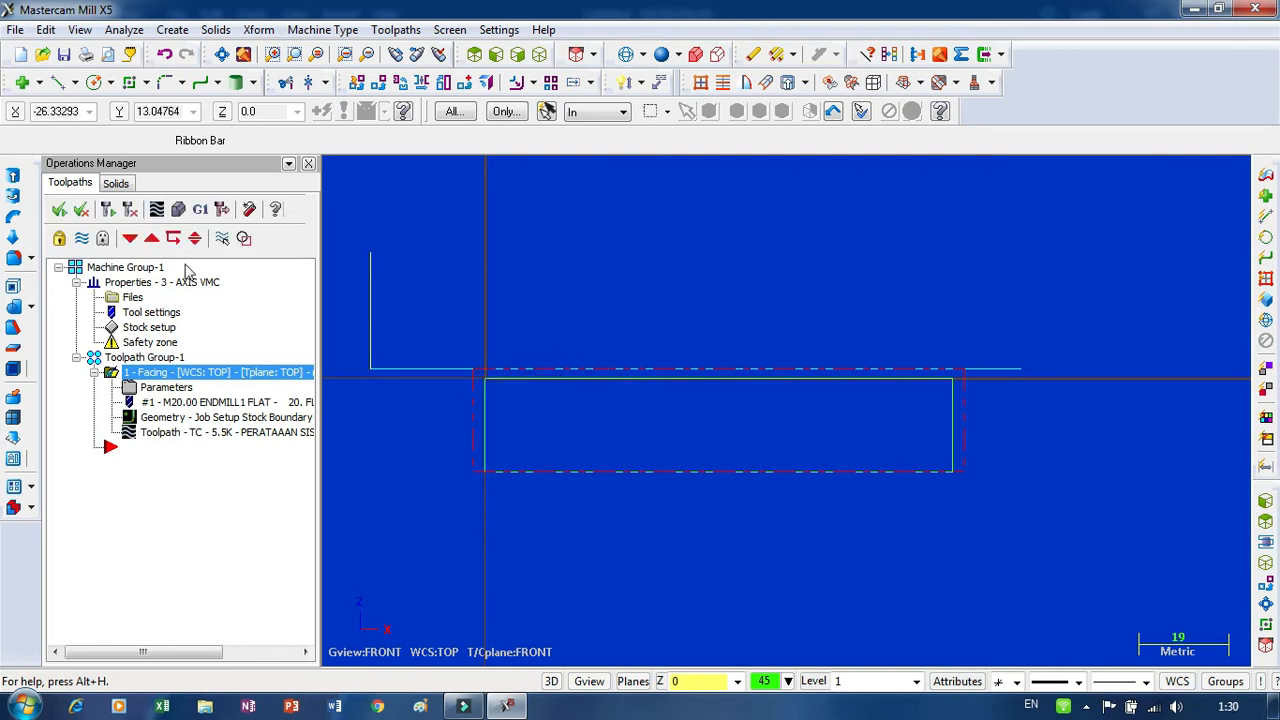
pyautogui.click(156, 209)
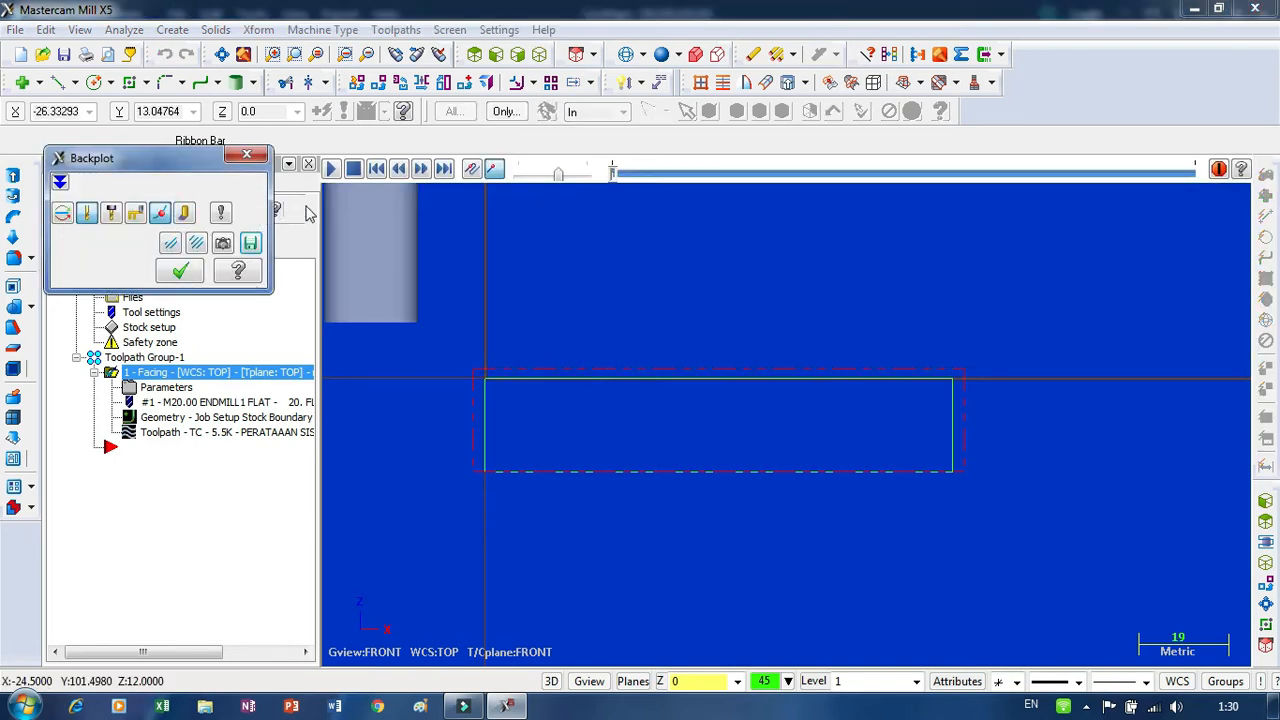
pyautogui.click(338, 172)
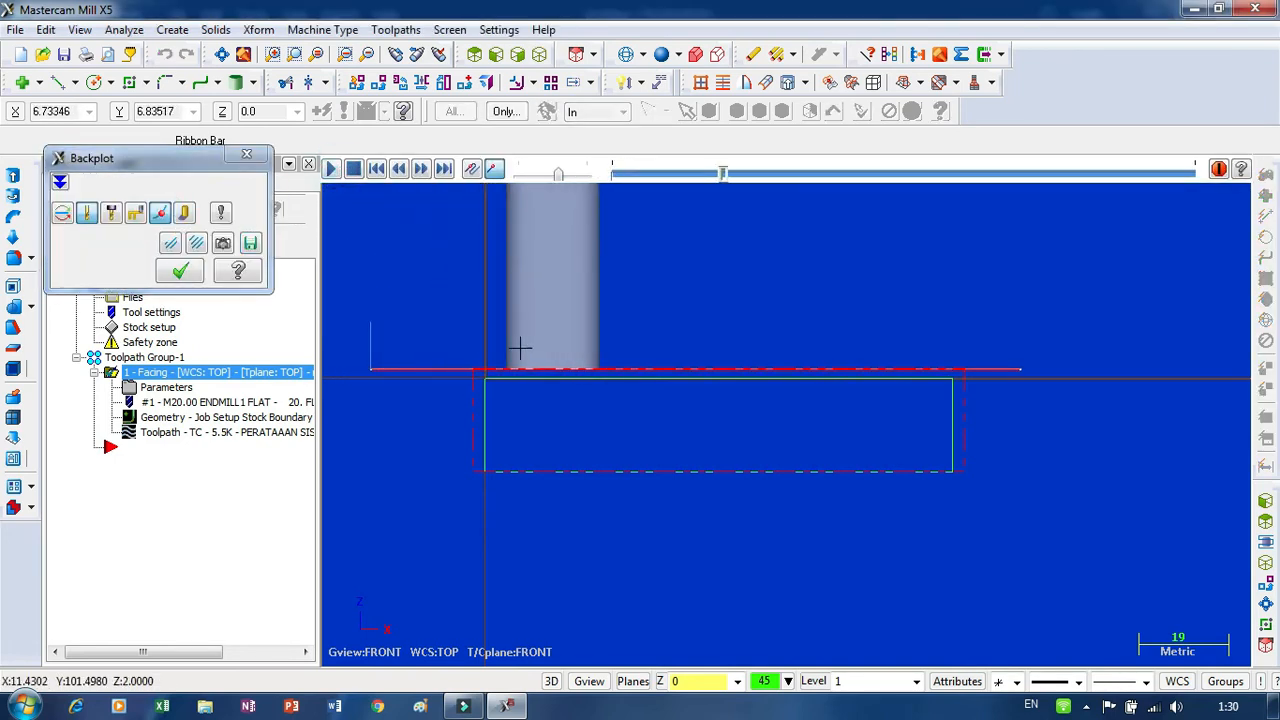
pyautogui.click(353, 168)
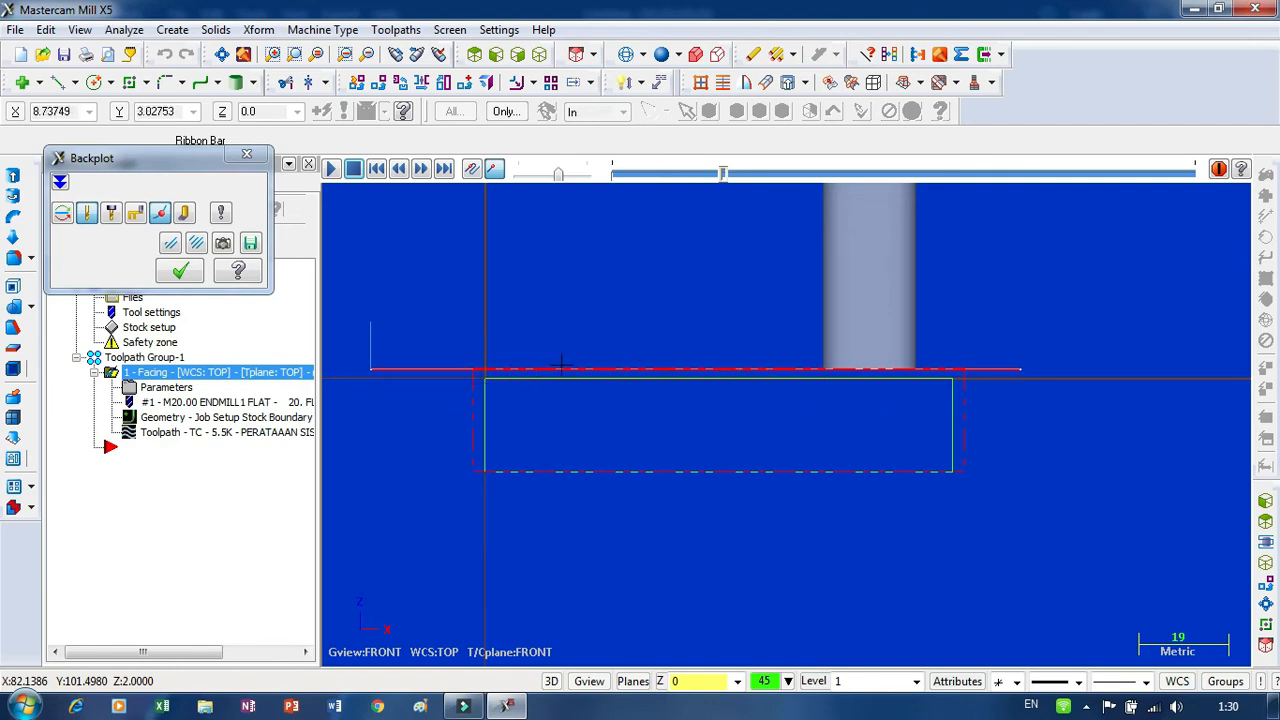
pyautogui.click(180, 273)
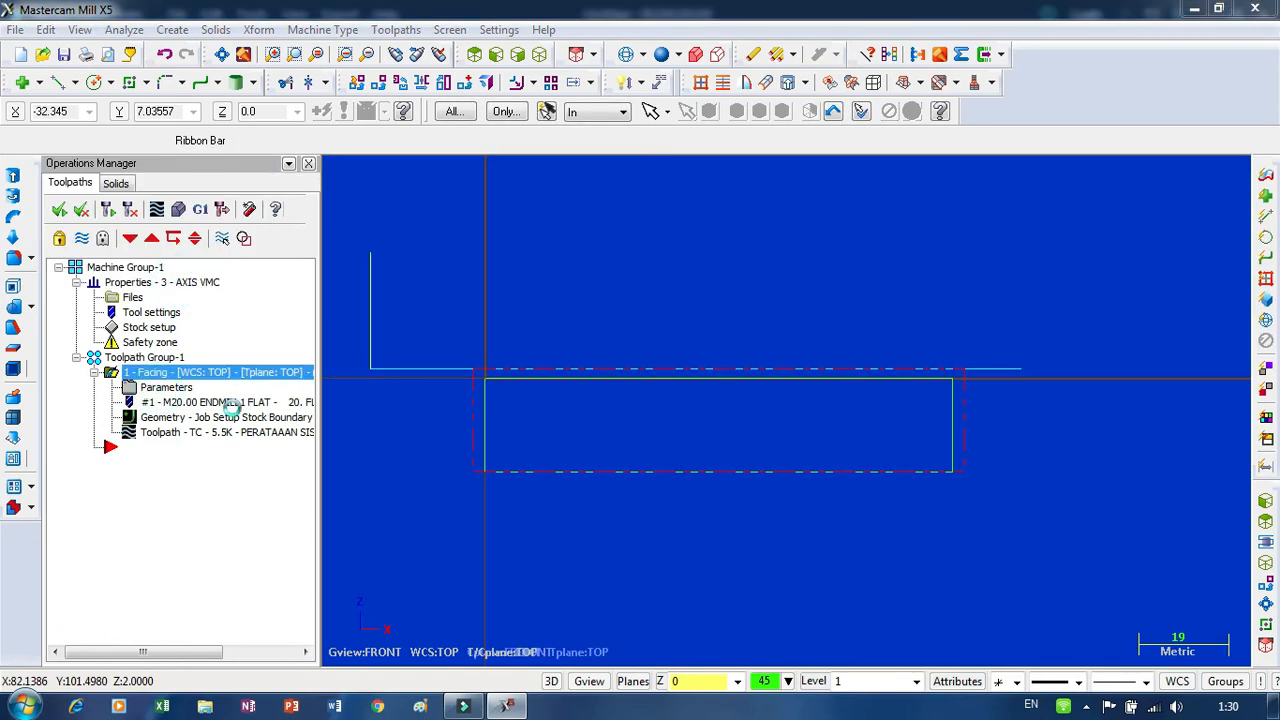
# Set the facing operation's retract, feed plane and depth to Absolute, set the top of stock to 0, and accept the linking parameters
pyautogui.click(163, 388)
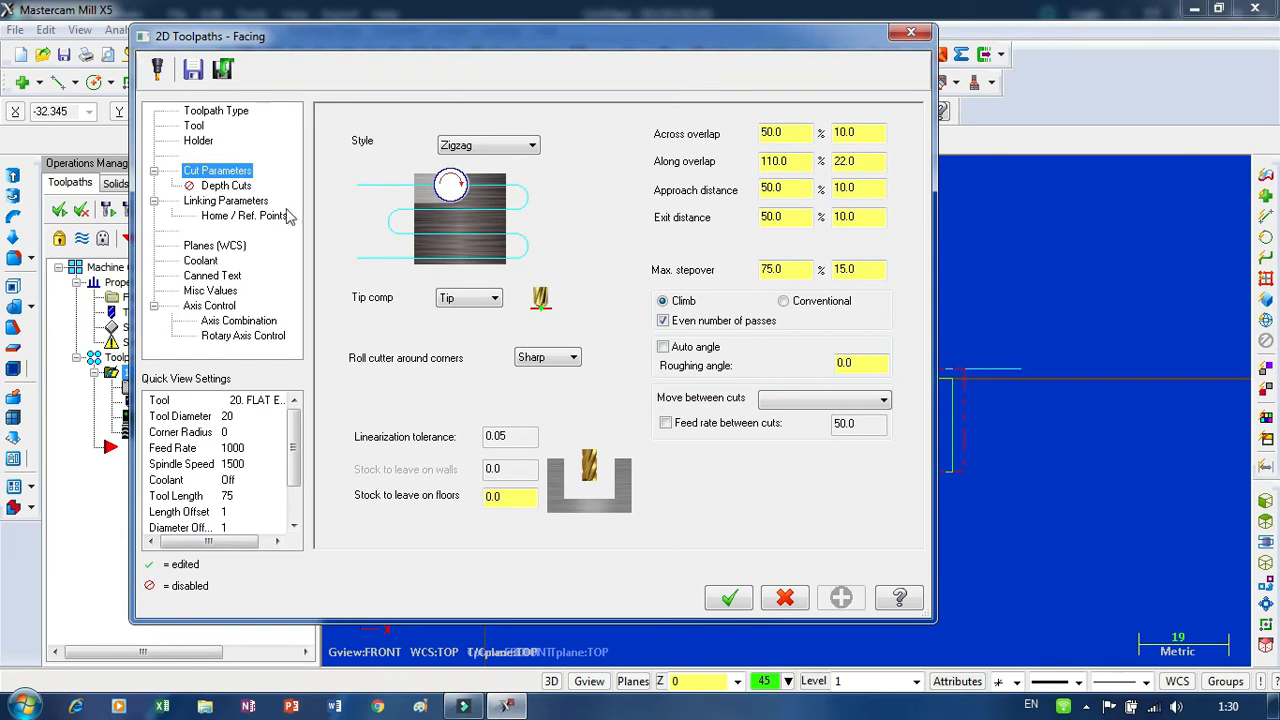
pyautogui.click(233, 202)
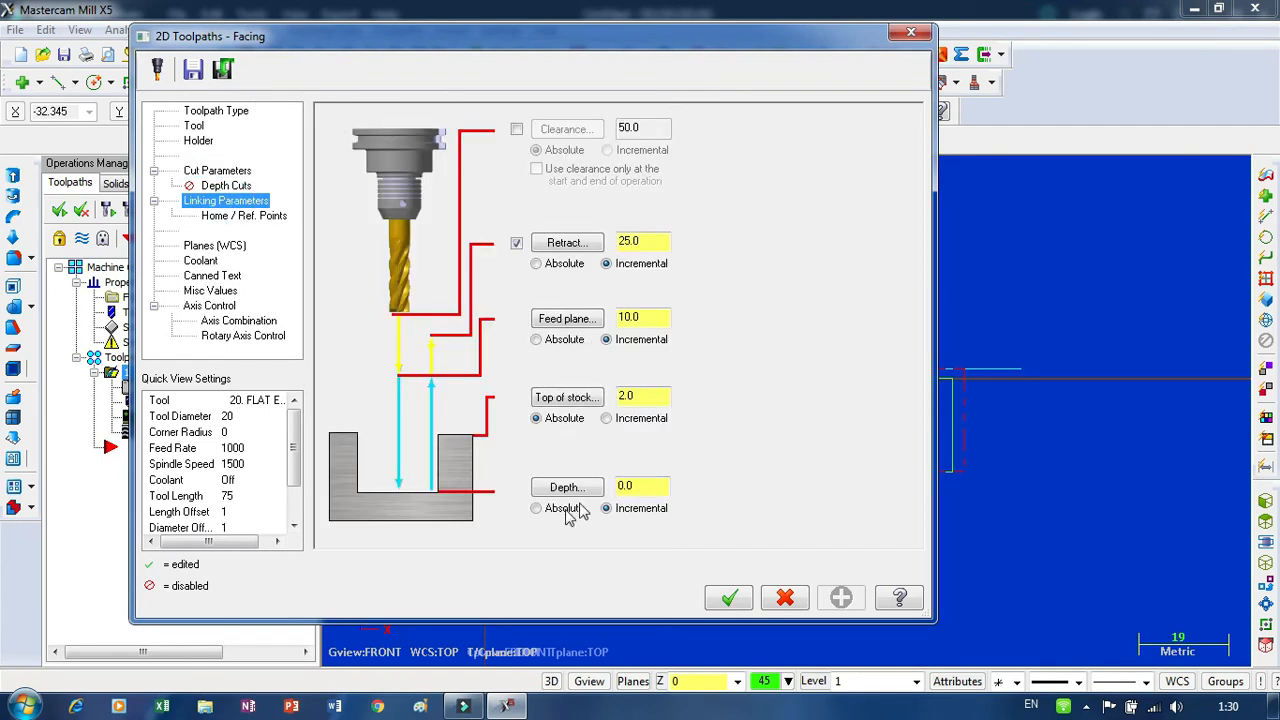
pyautogui.click(540, 264)
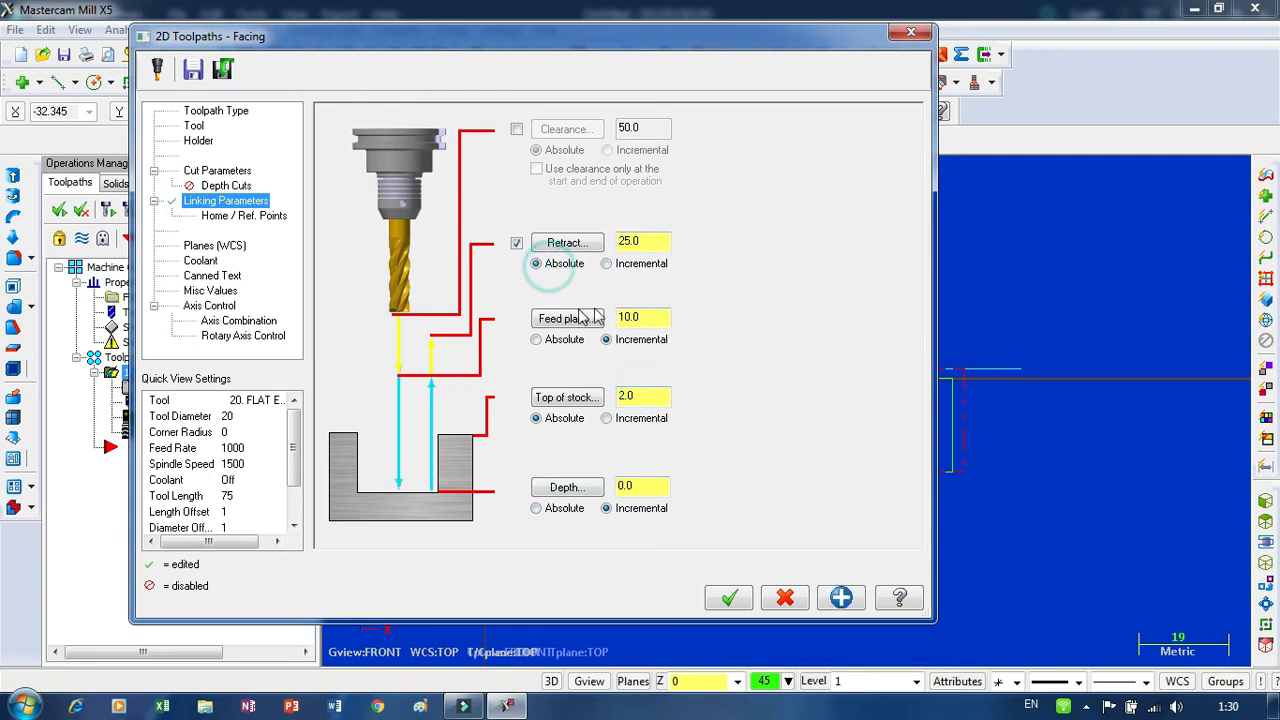
pyautogui.click(537, 340)
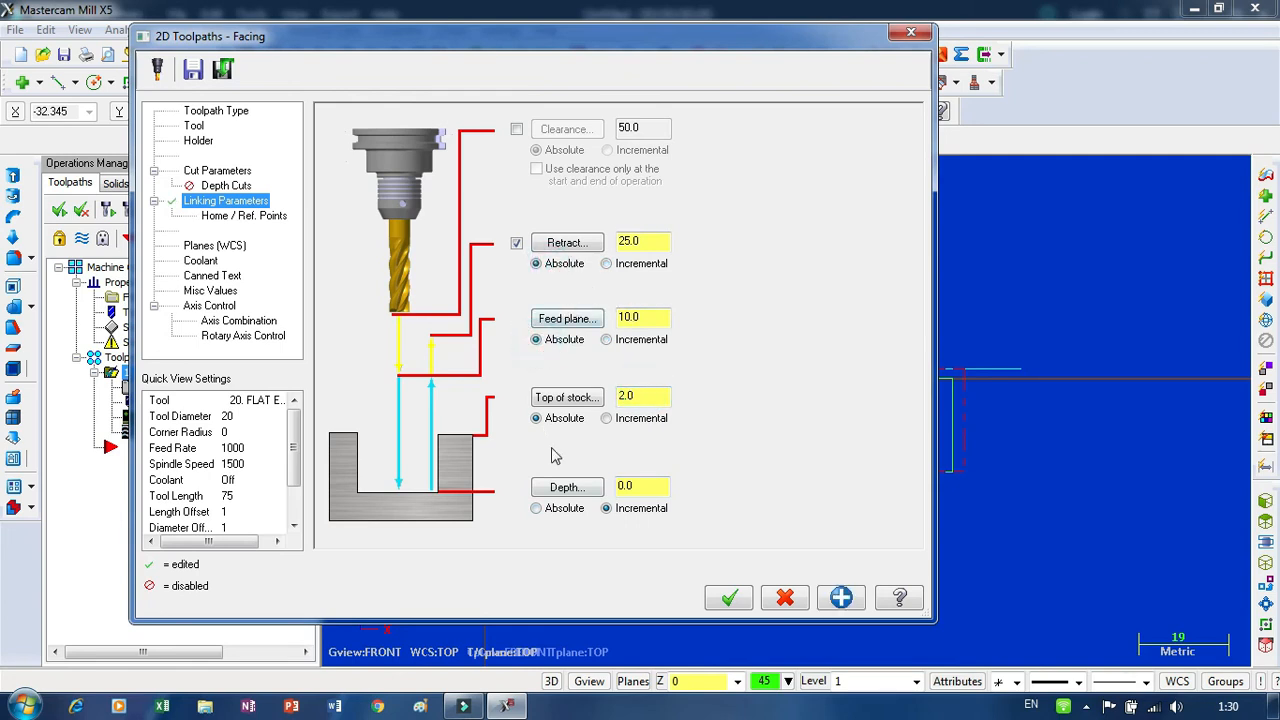
pyautogui.click(537, 509)
pyautogui.click(651, 399)
pyautogui.write('0')
pyautogui.click(729, 597)
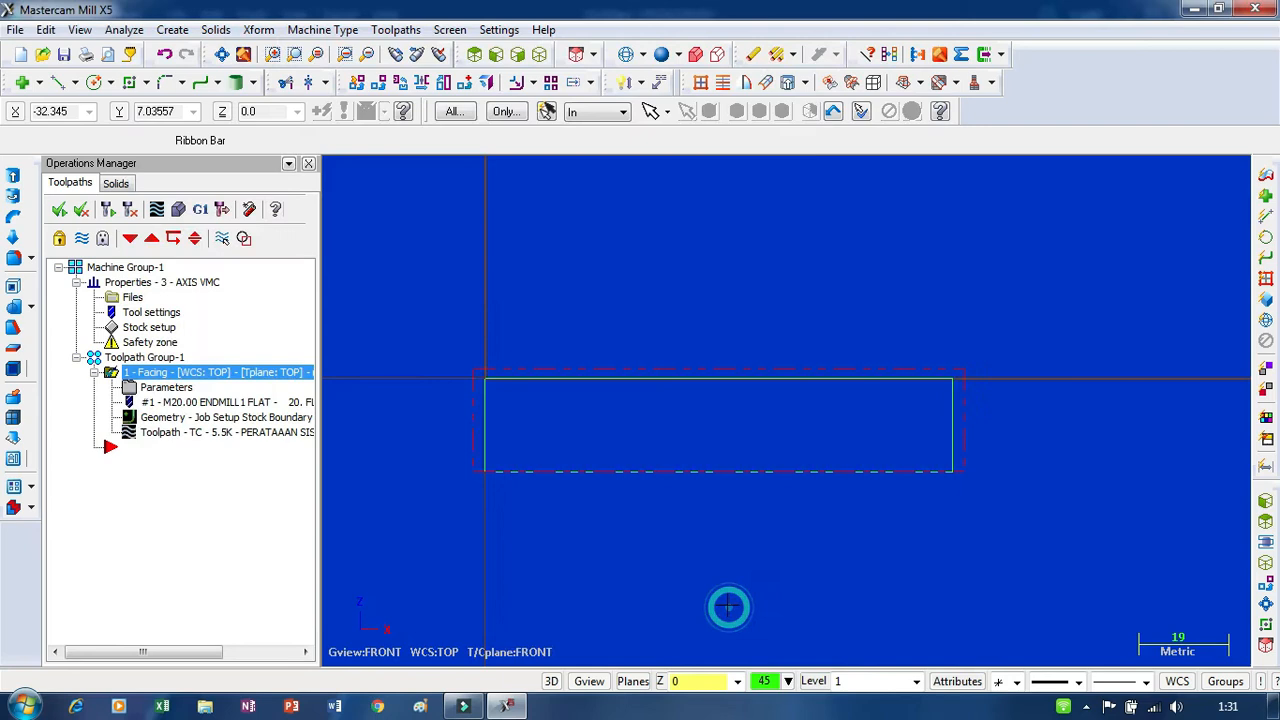
# Regenerate the facing toolpath with its new linking heights and backplot it from the front at a slower playback speed
pyautogui.click(130, 209)
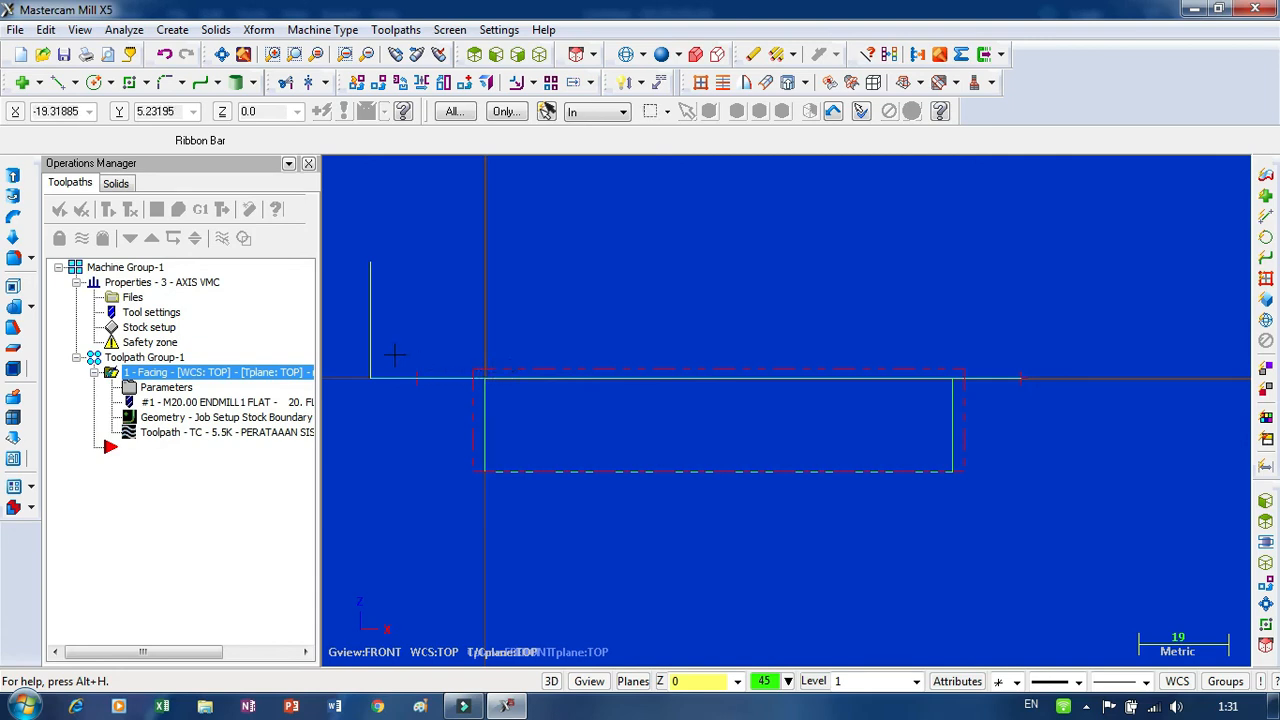
pyautogui.click(155, 210)
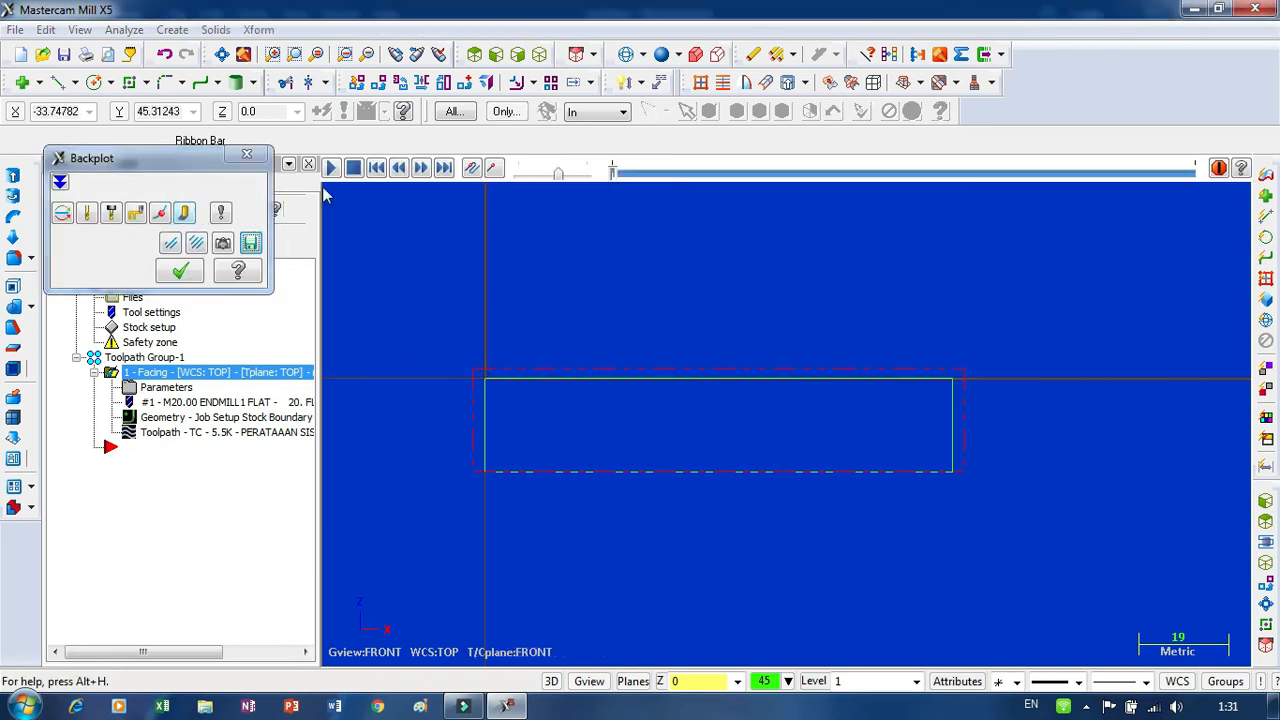
pyautogui.moveTo(558, 175); pyautogui.dragTo(535, 173)
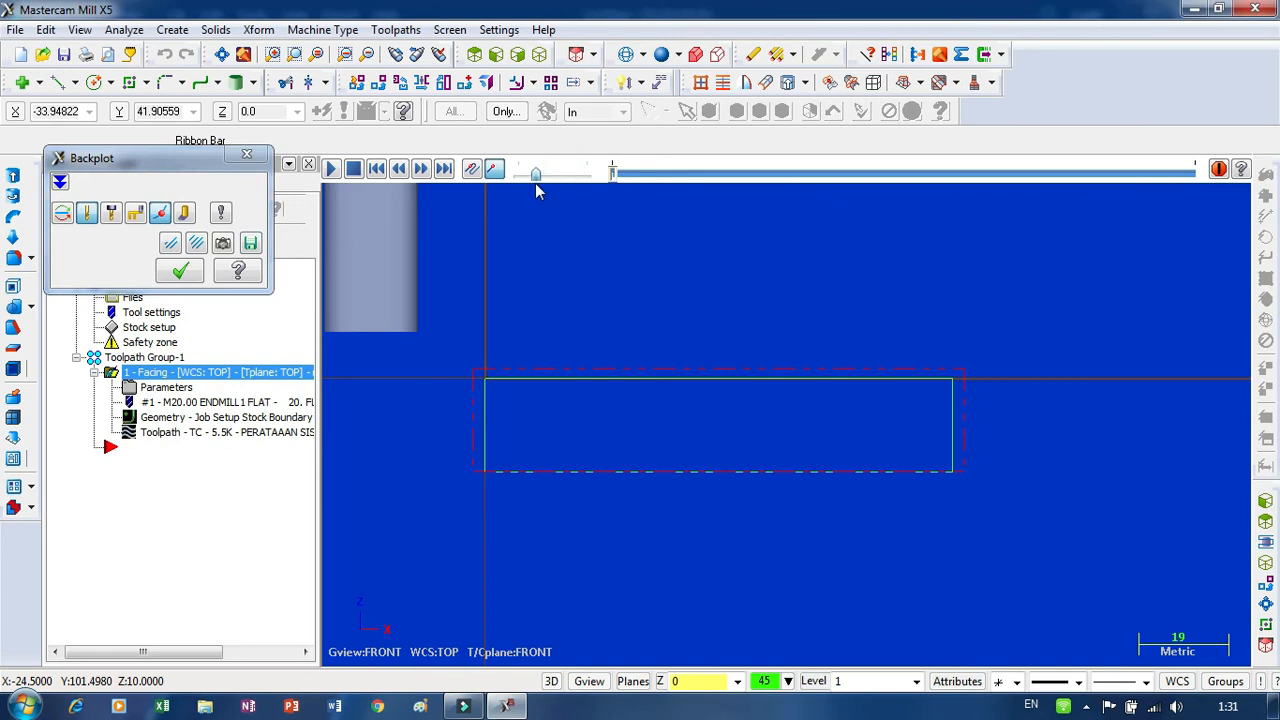
pyautogui.click(331, 170)
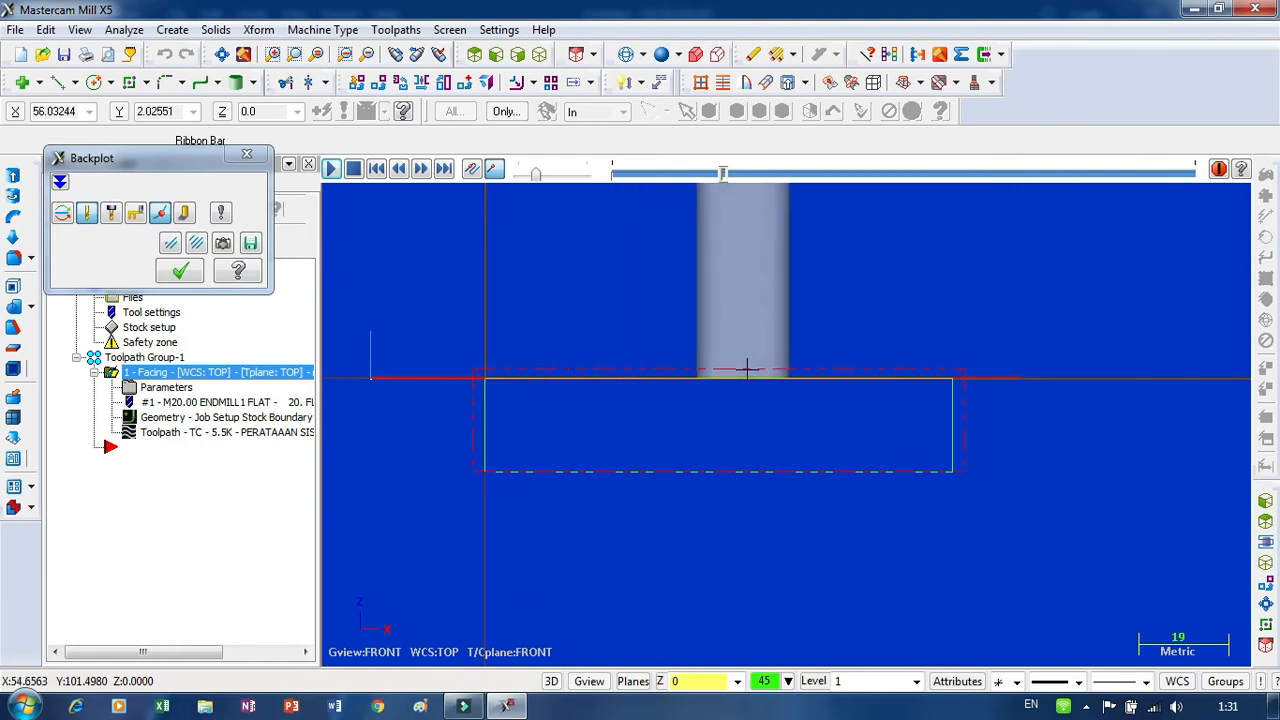
# Continue the facing backplot in the isometric view at a faster playback speed and close the backplot
pyautogui.rightClick(648, 318)
pyautogui.click(706, 541)
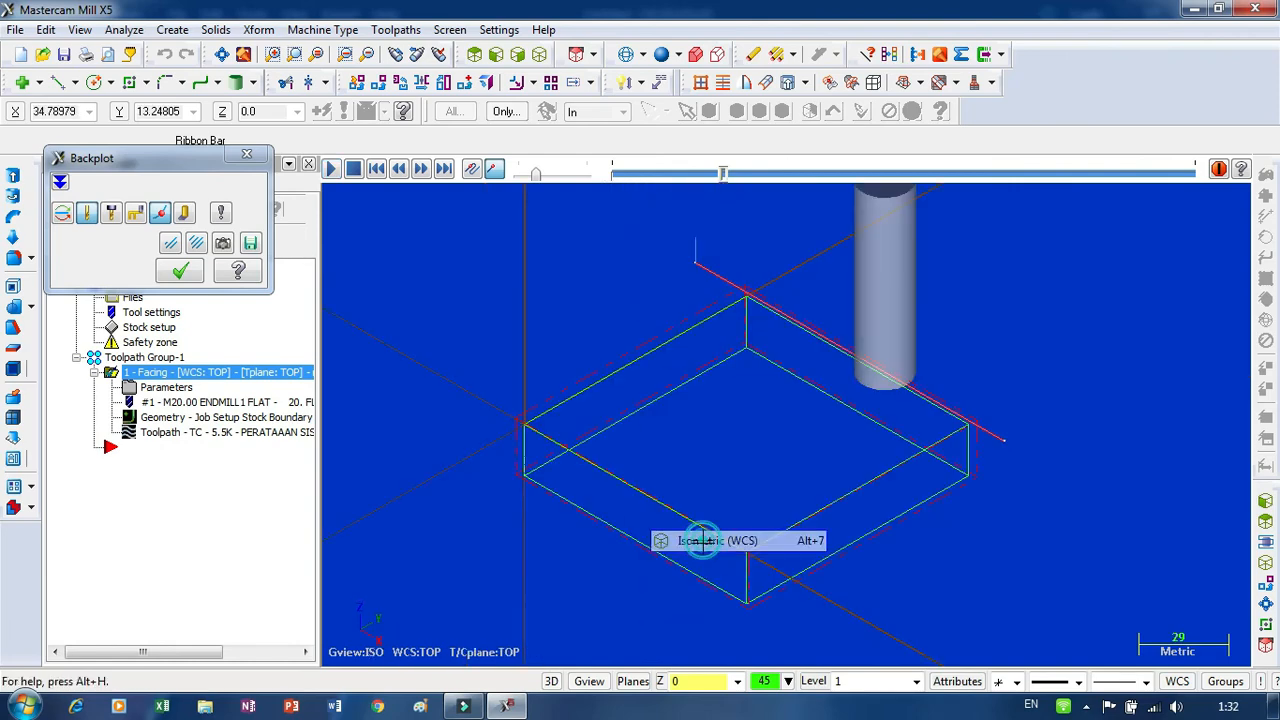
pyautogui.moveTo(537, 178); pyautogui.dragTo(573, 181)
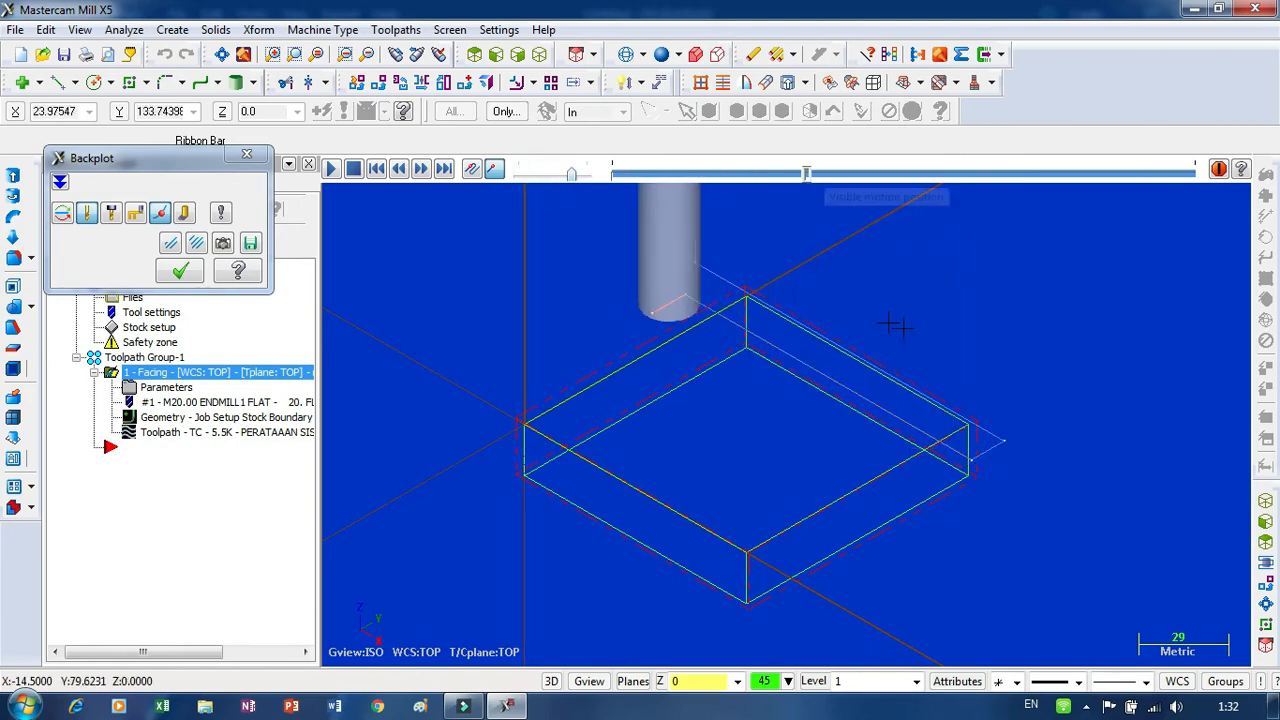
pyautogui.click(697, 54)
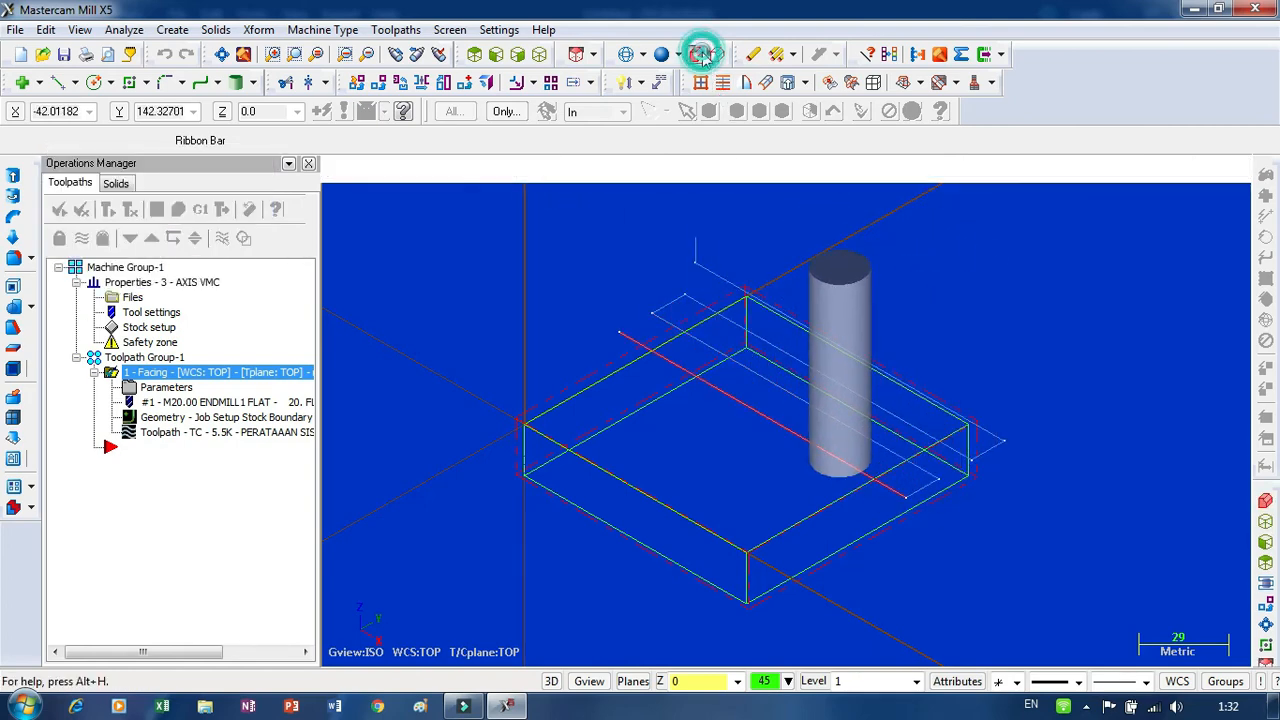
pyautogui.click(699, 55)
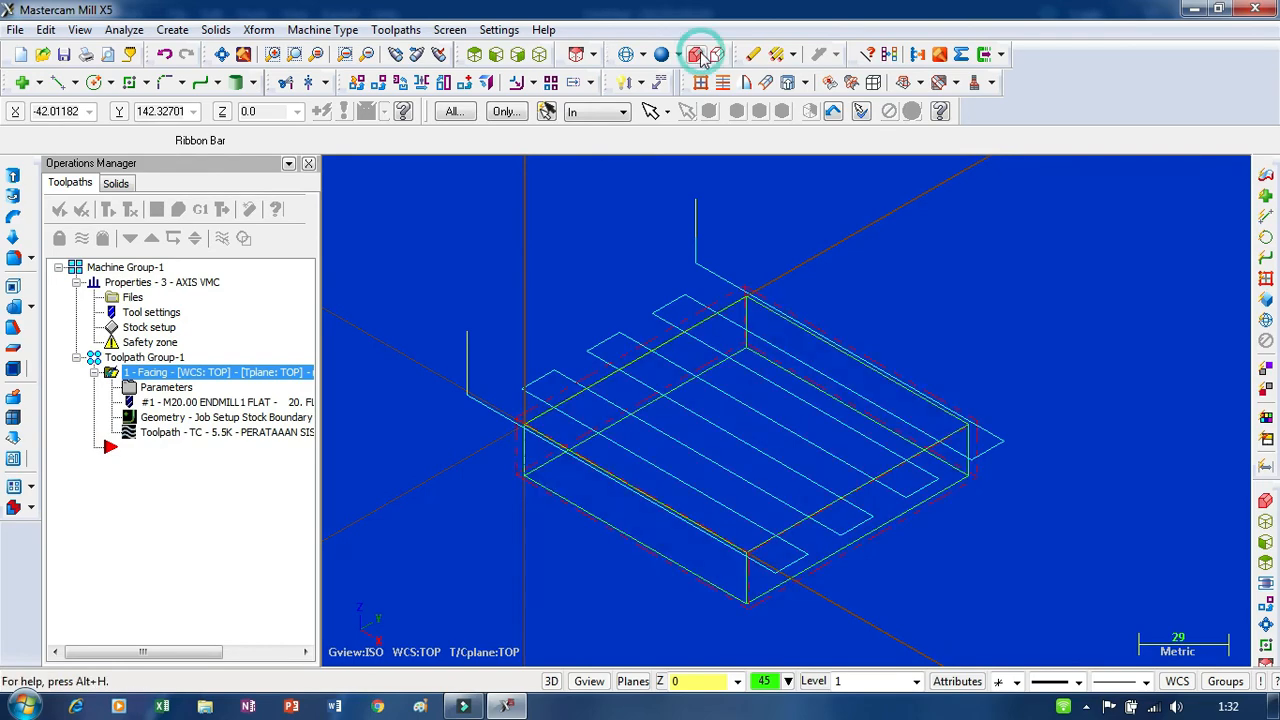
pyautogui.click(699, 55)
pyautogui.click(699, 55)
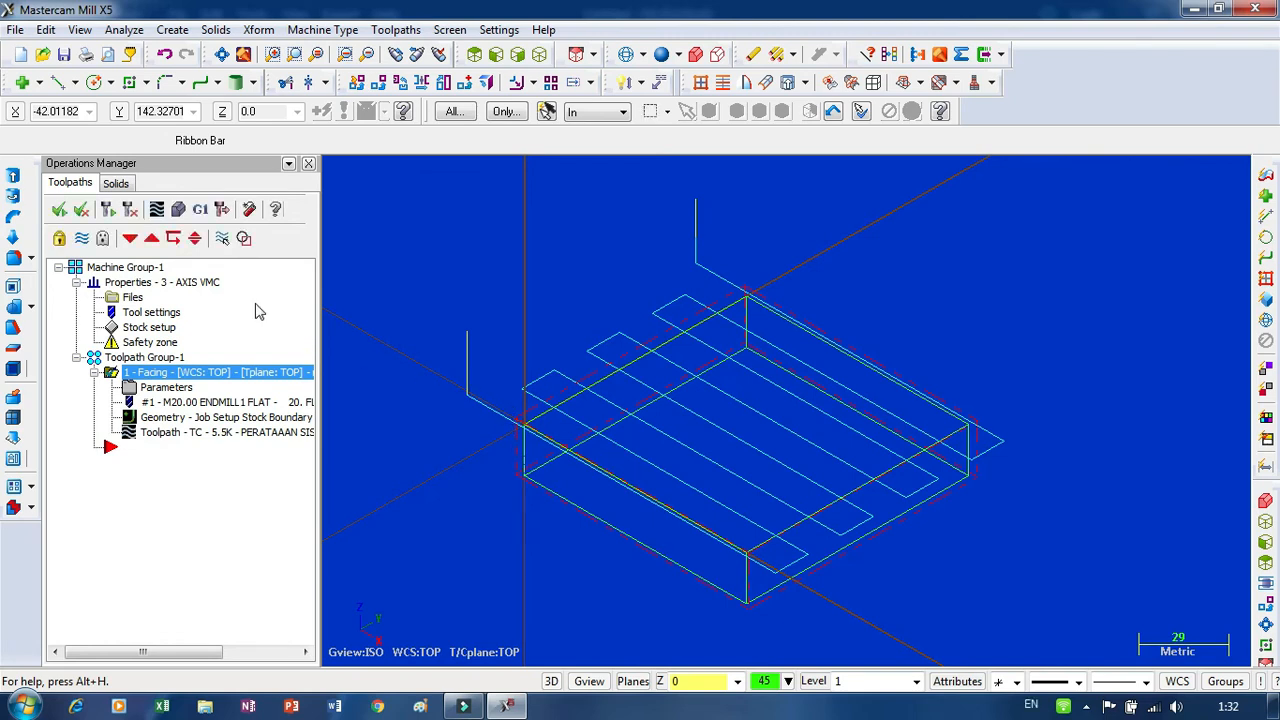
# Verify the facing operation with the solid stock simulation, slow the simulation speed, restart the run and close the verification
pyautogui.click(106, 210)
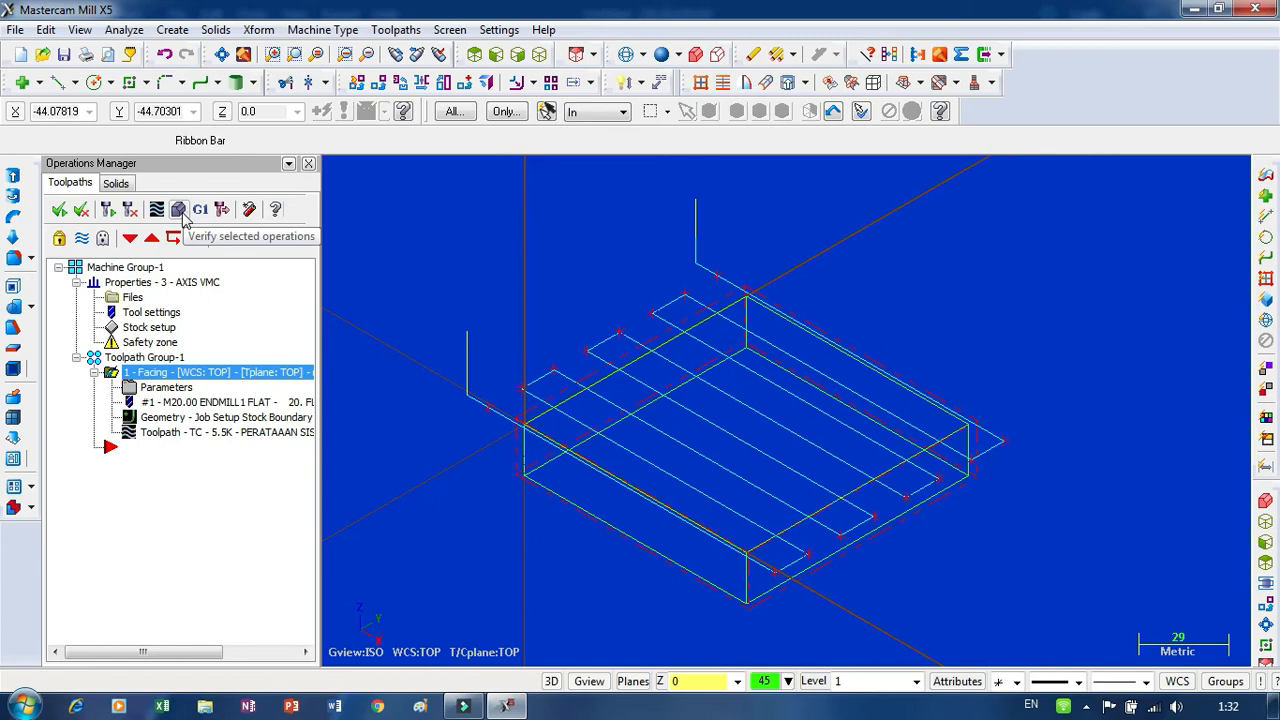
pyautogui.click(182, 214)
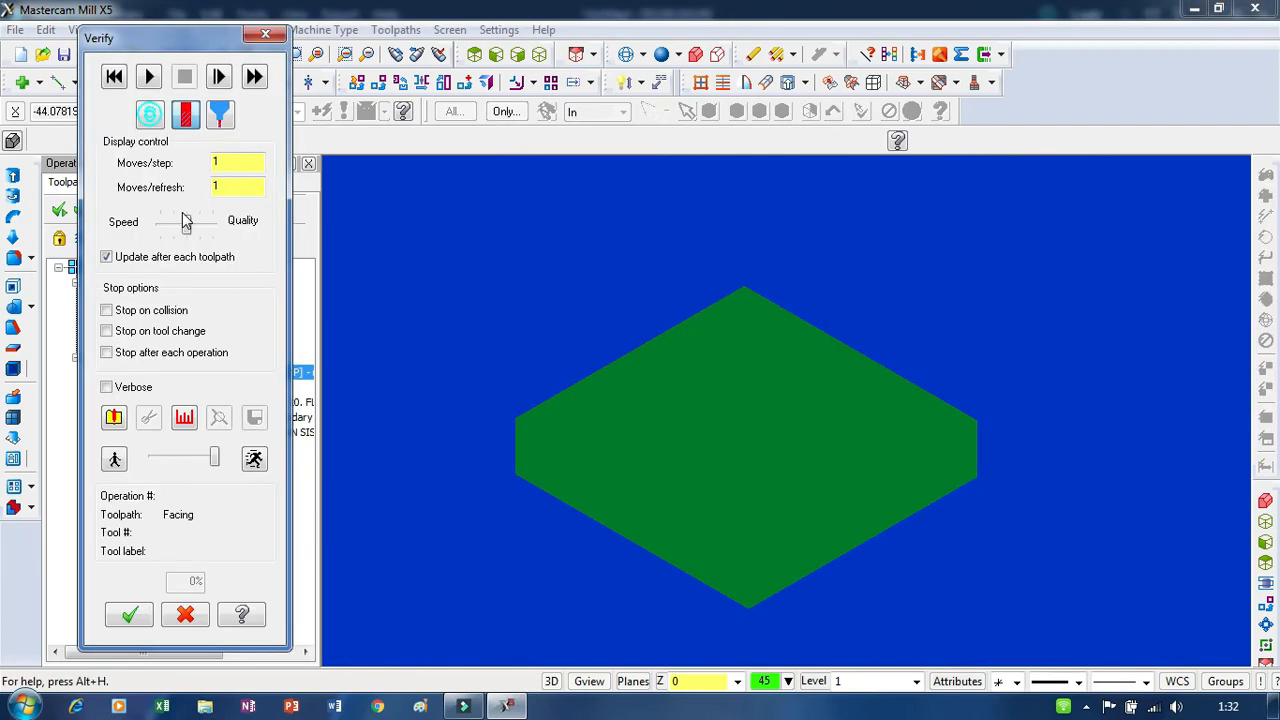
pyautogui.click(149, 77)
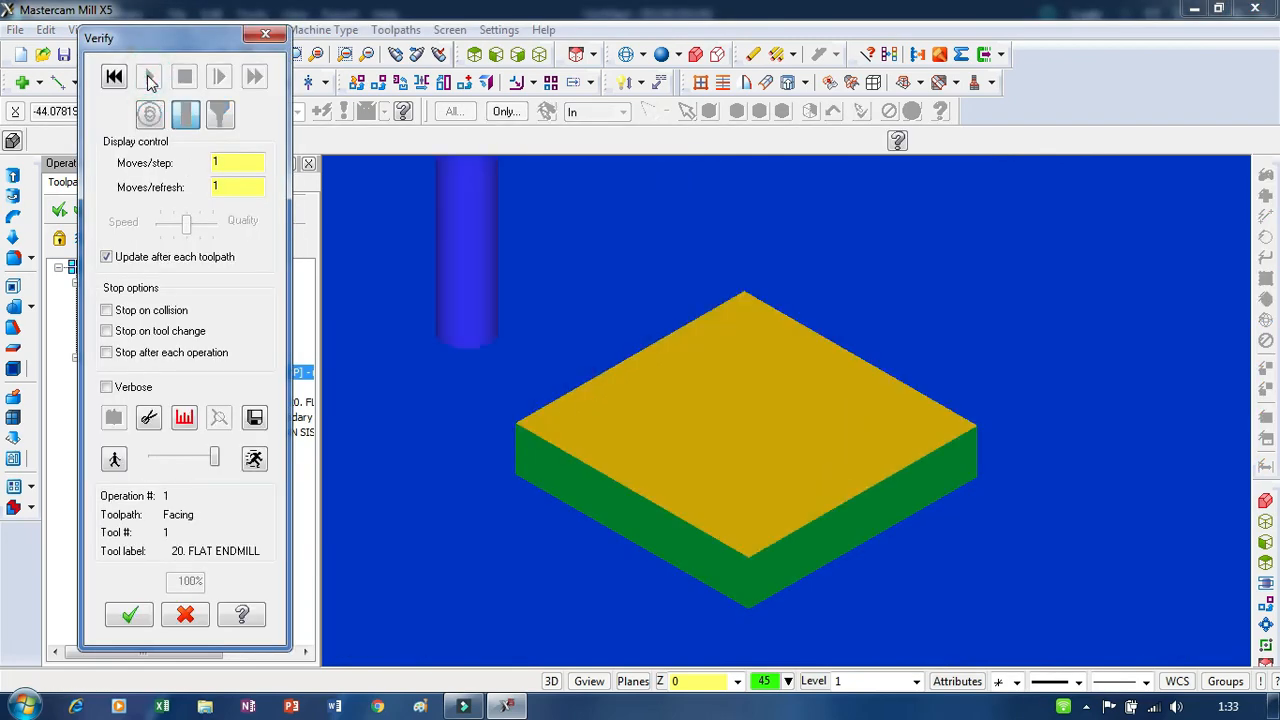
pyautogui.moveTo(213, 457); pyautogui.dragTo(169, 456)
pyautogui.click(113, 77)
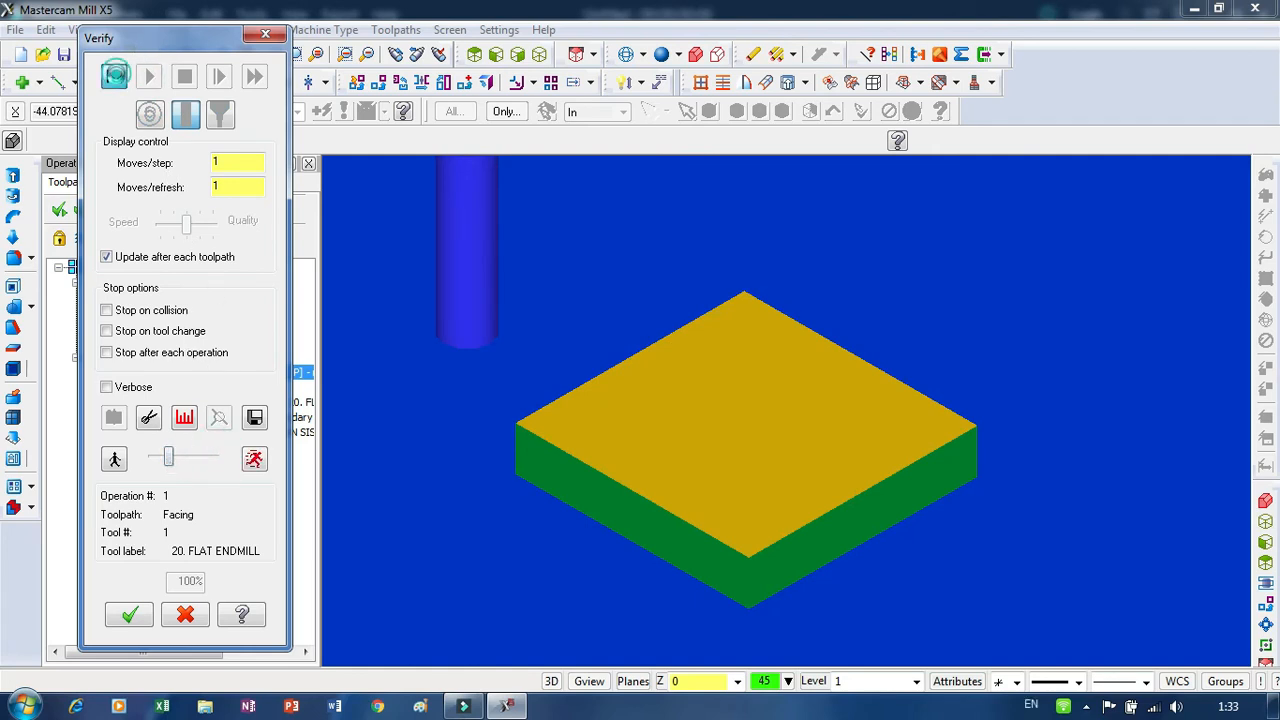
pyautogui.click(150, 78)
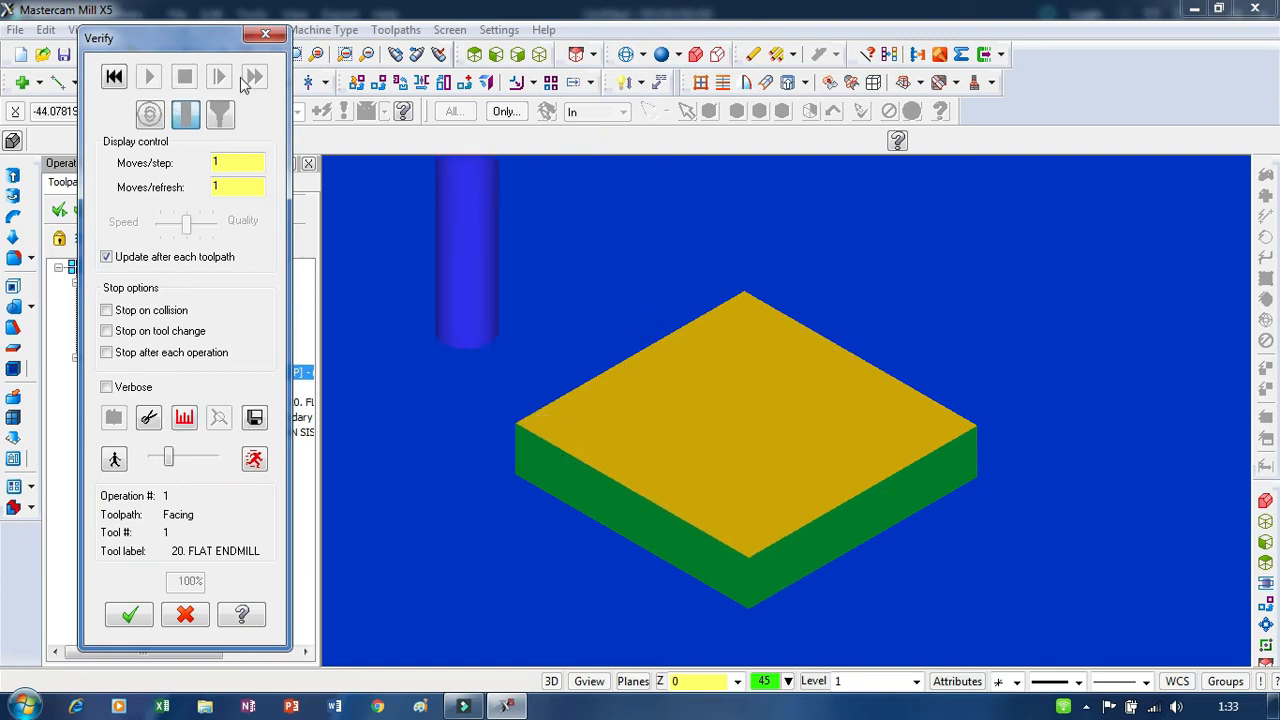
pyautogui.click(130, 615)
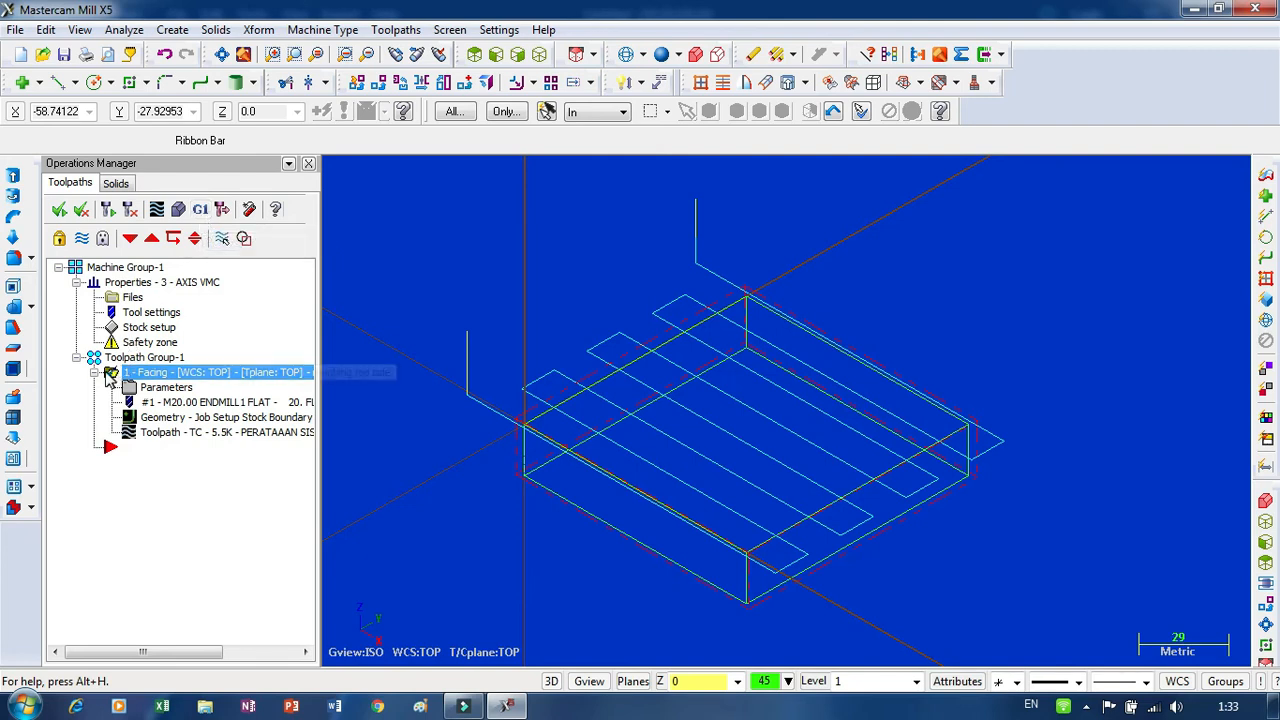
# Post-process the facing operation and save the NC file as PERATAAAN SISI ATAS in the NC folder
pyautogui.click(200, 212)
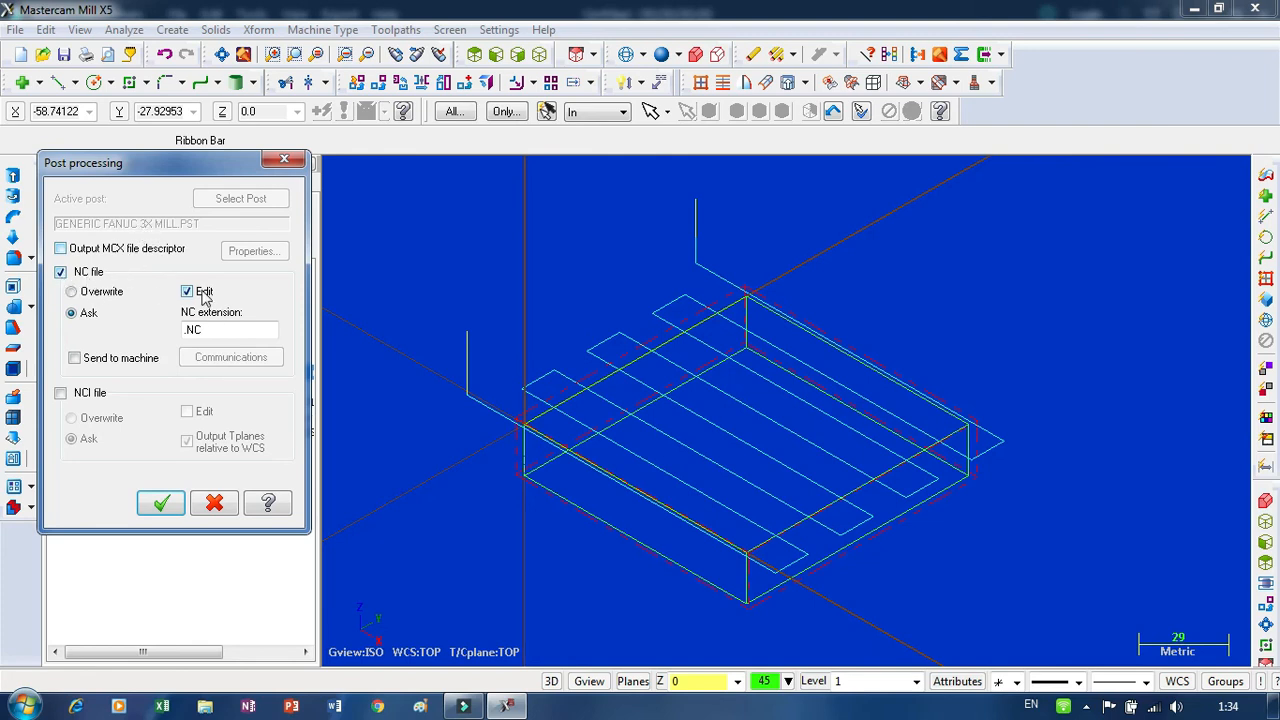
pyautogui.click(158, 504)
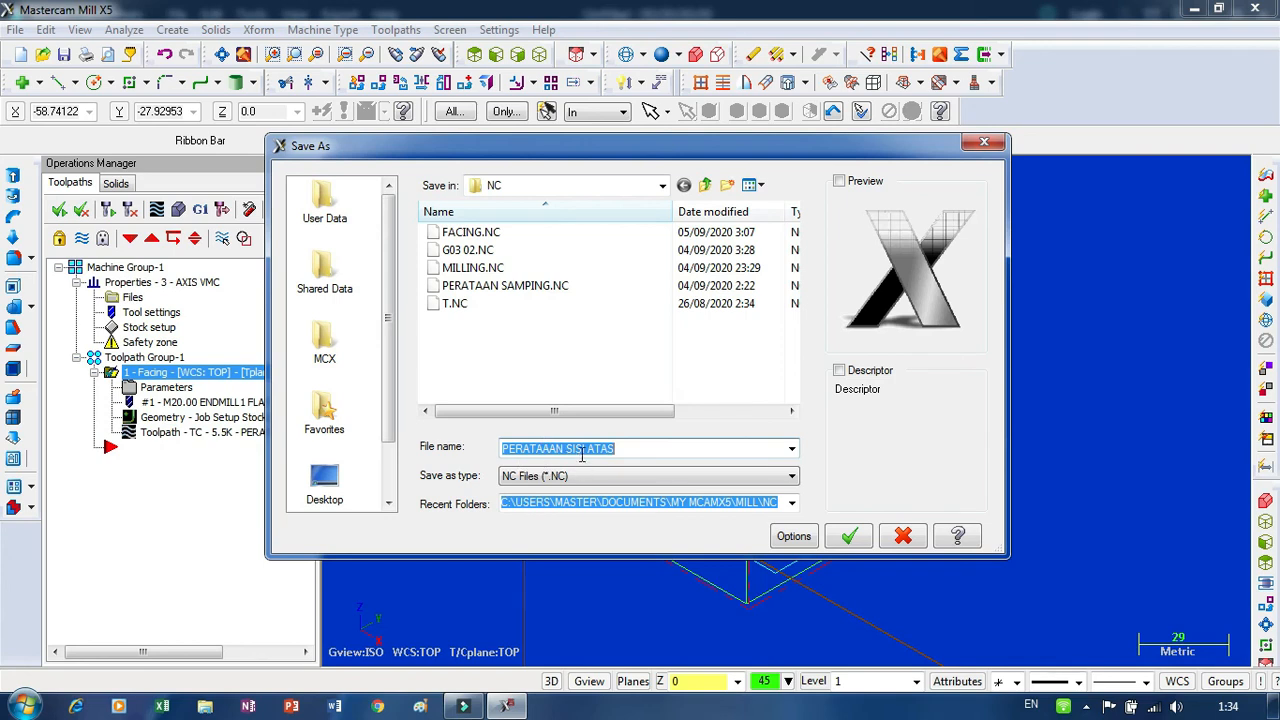
pyautogui.click(660, 447)
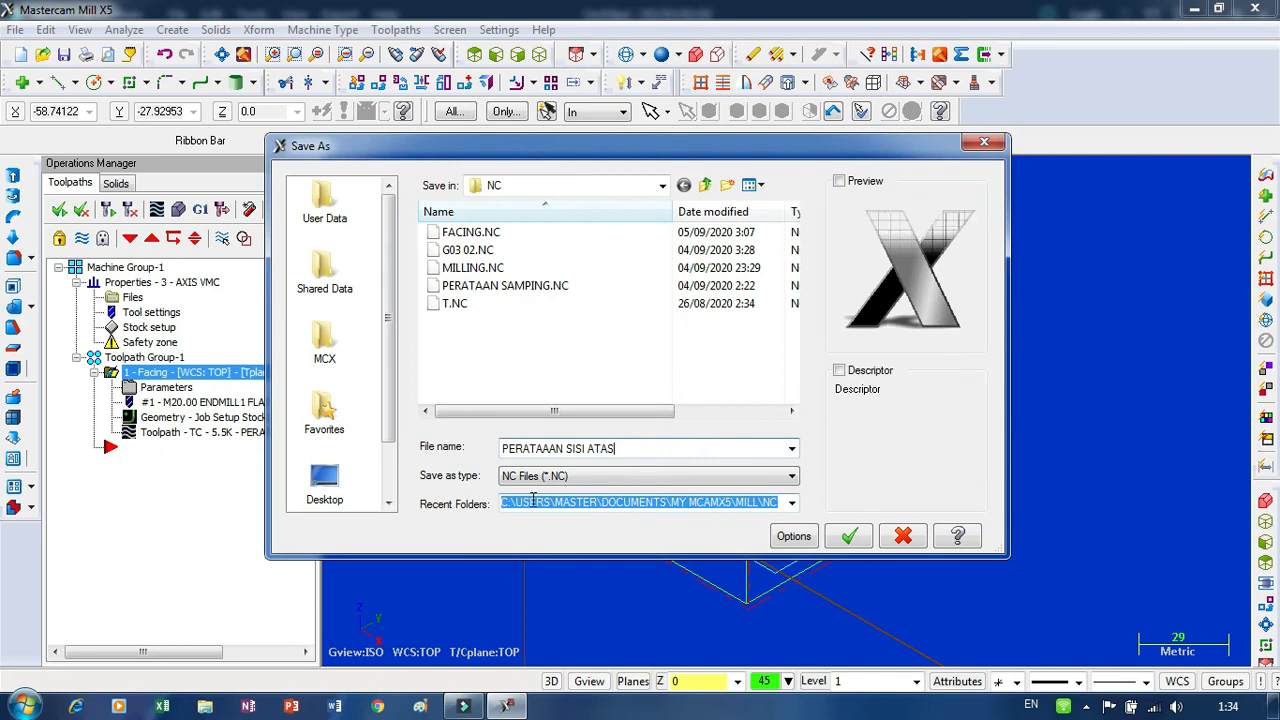
pyautogui.click(849, 540)
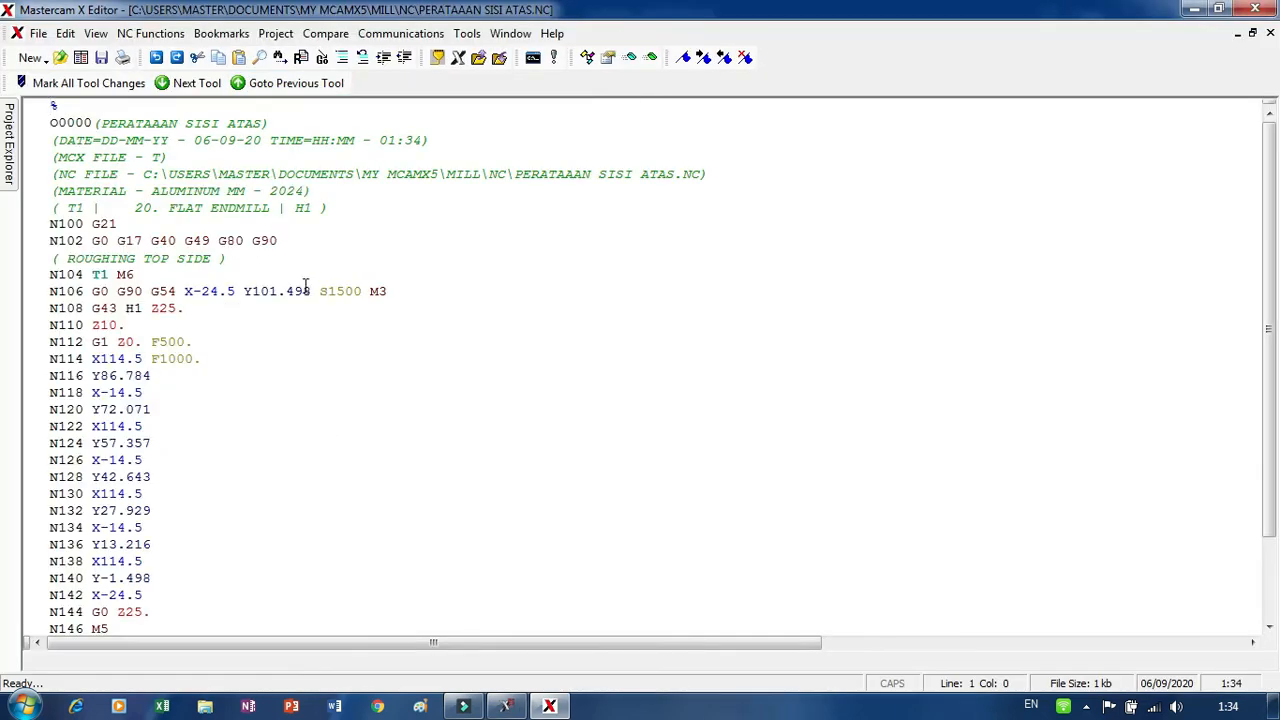
# Examine the NC program's header, operation comment, zigzag X/Y coordinate blocks and the G1 plunge block N112
pyautogui.scroll(-3, 168, 347)
pyautogui.scroll(3, 177, 352)
pyautogui.scroll(-3, 184, 349)
pyautogui.scroll(3, 277, 334)
pyautogui.scroll(-1, 285, 331)
pyautogui.scroll(1, 285, 331)
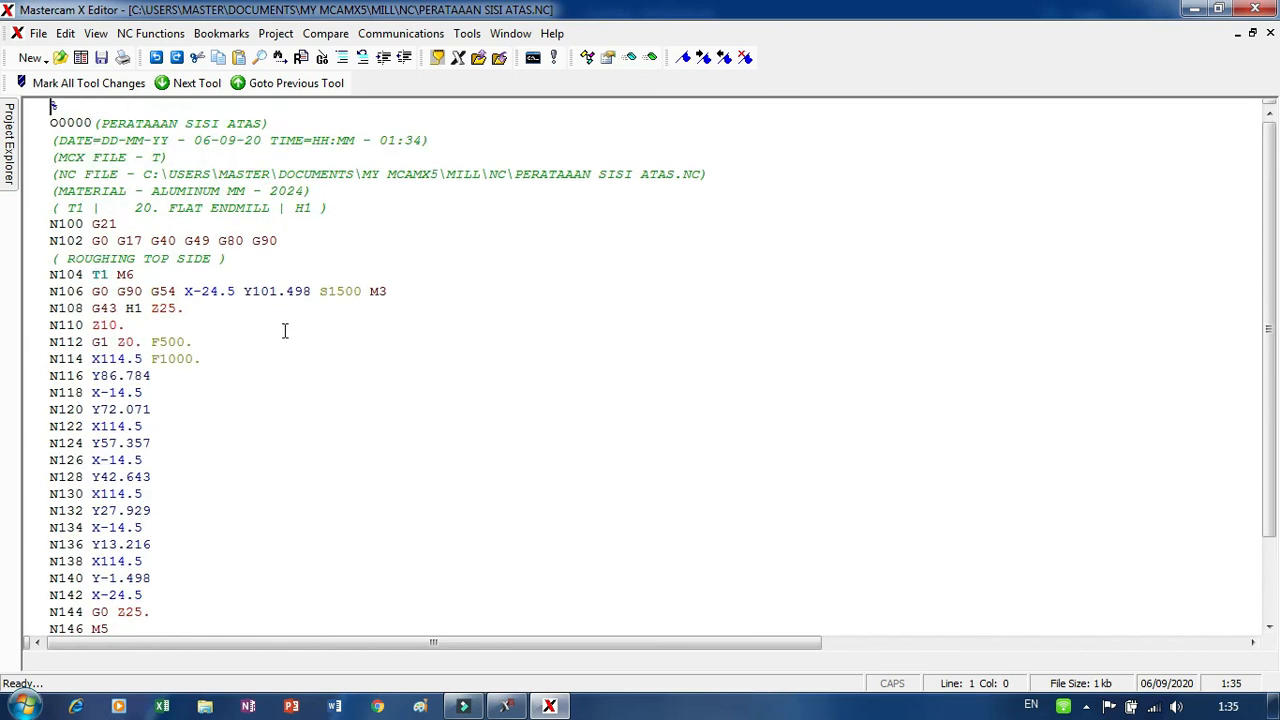
pyautogui.click(38, 268)
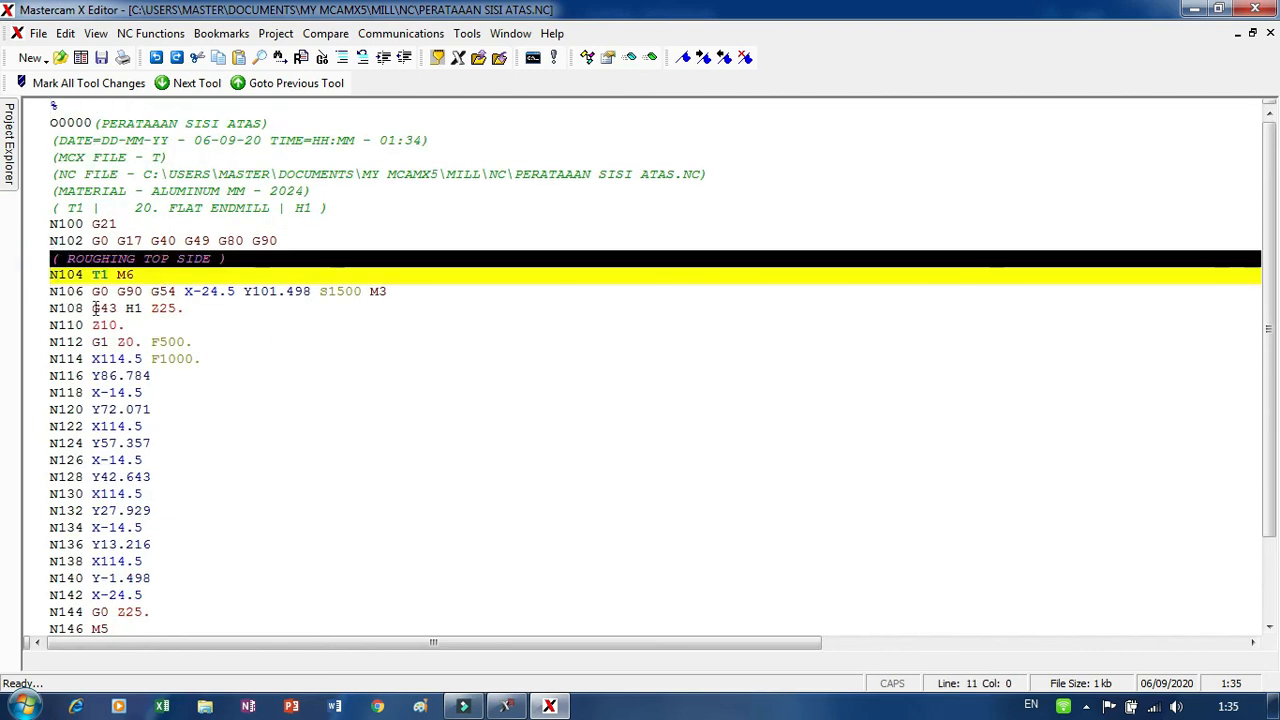
pyautogui.click(212, 259)
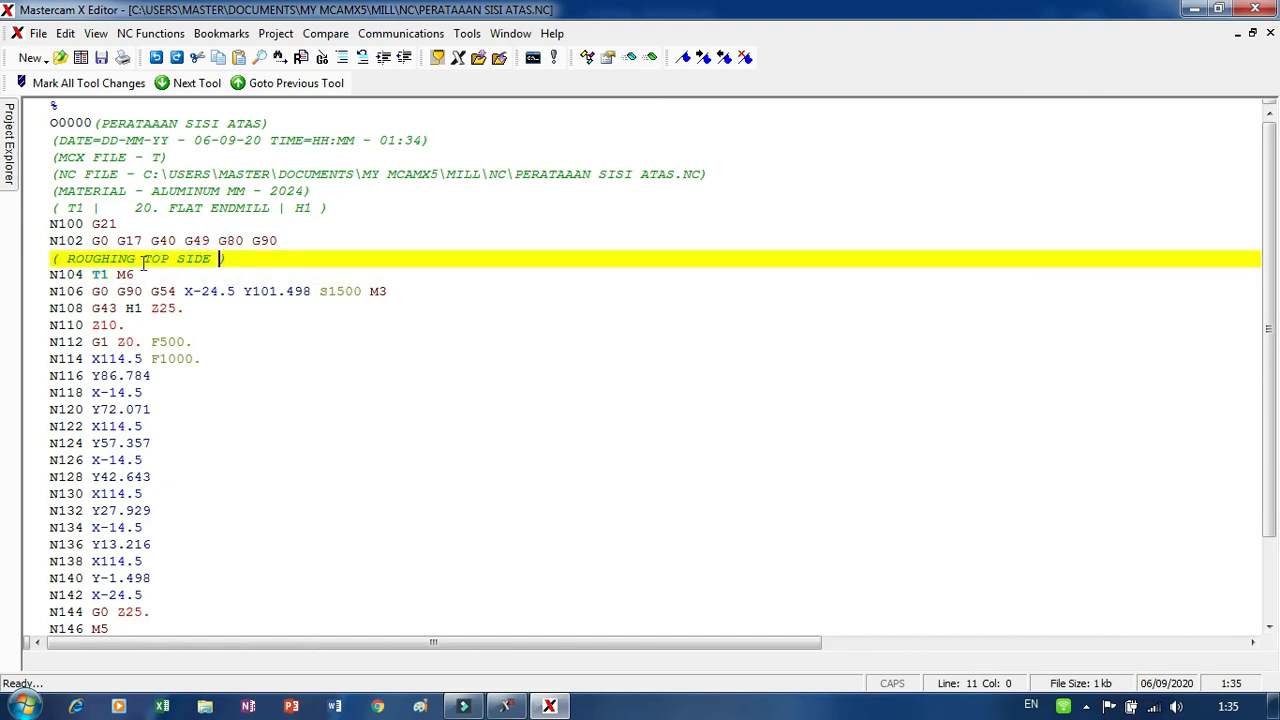
pyautogui.click(192, 258)
pyautogui.click(110, 443)
pyautogui.click(114, 492)
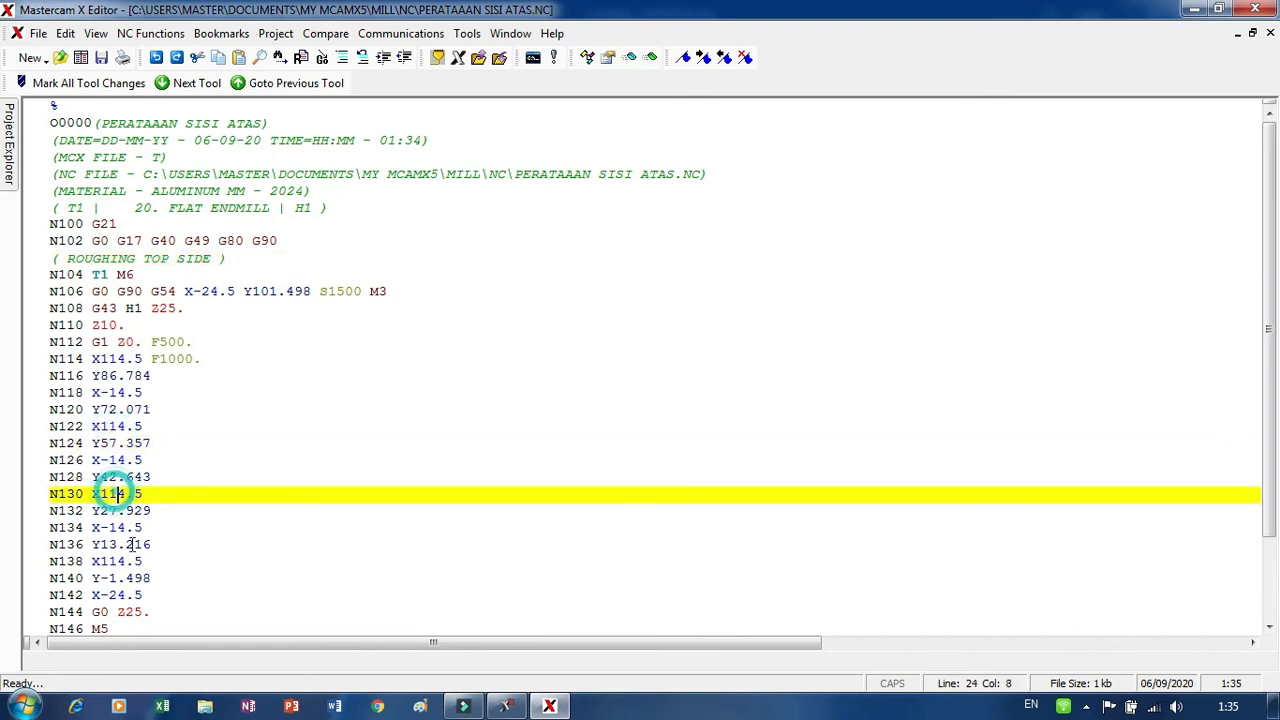
pyautogui.click(122, 561)
pyautogui.click(112, 595)
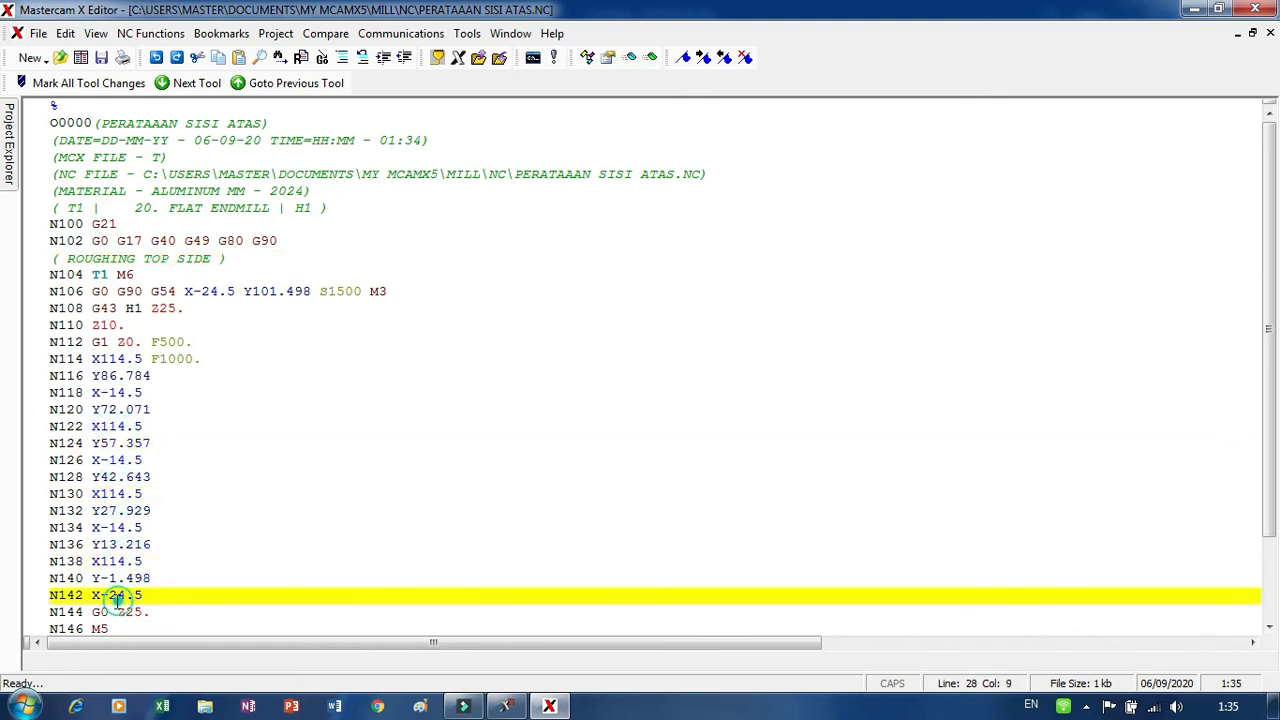
pyautogui.click(100, 342)
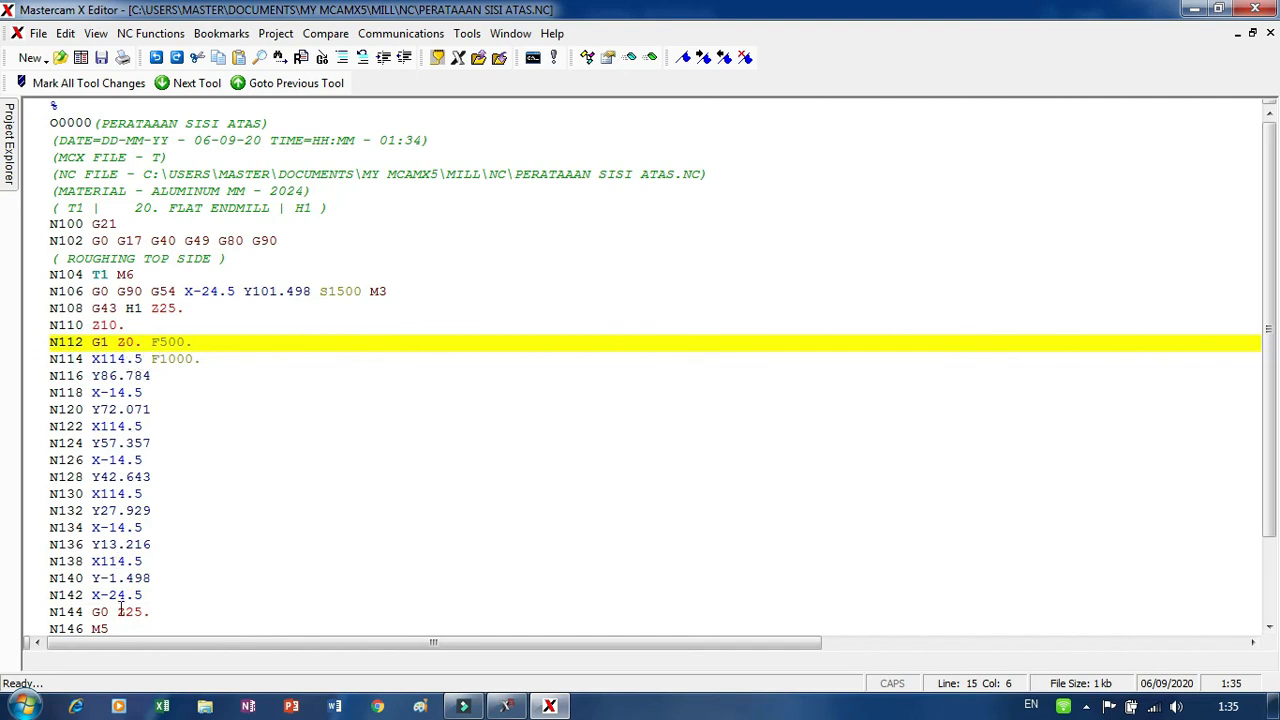
# Examine the program's closing blocks N146 to N152, comparing the G91 G28 reference return with the G90 in block N106
pyautogui.scroll(-3, 120, 605)
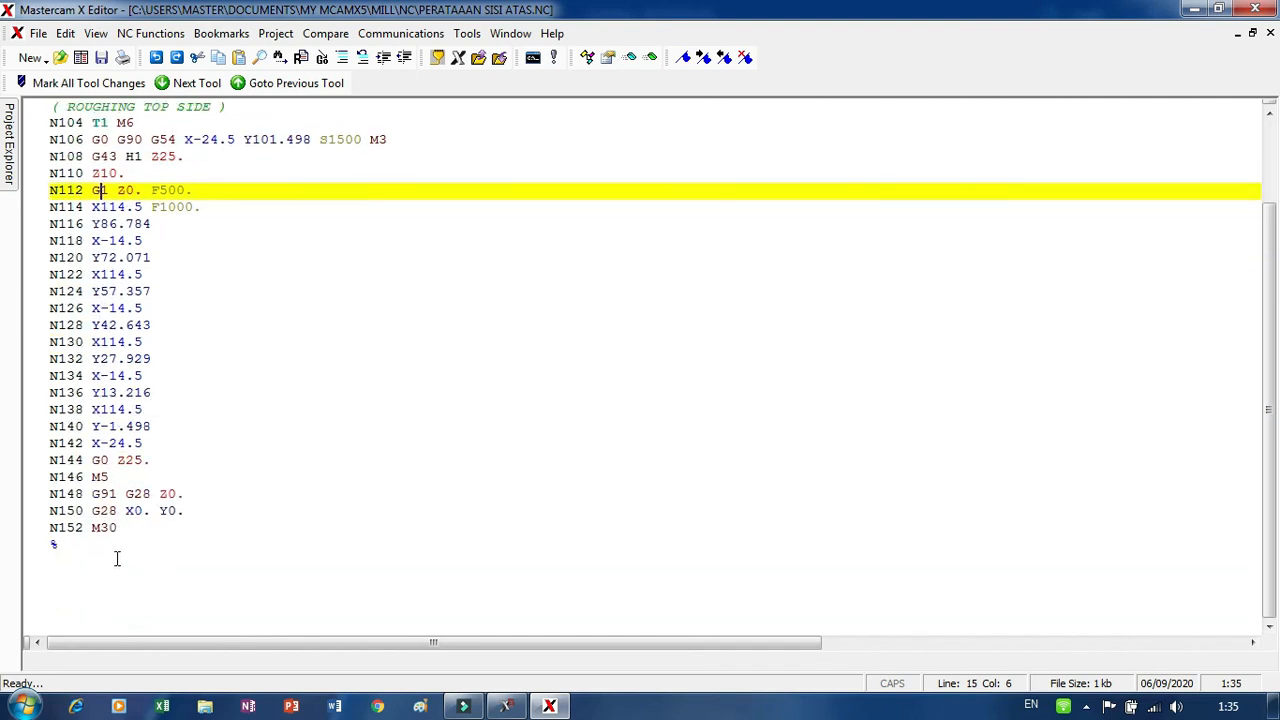
pyautogui.click(124, 510)
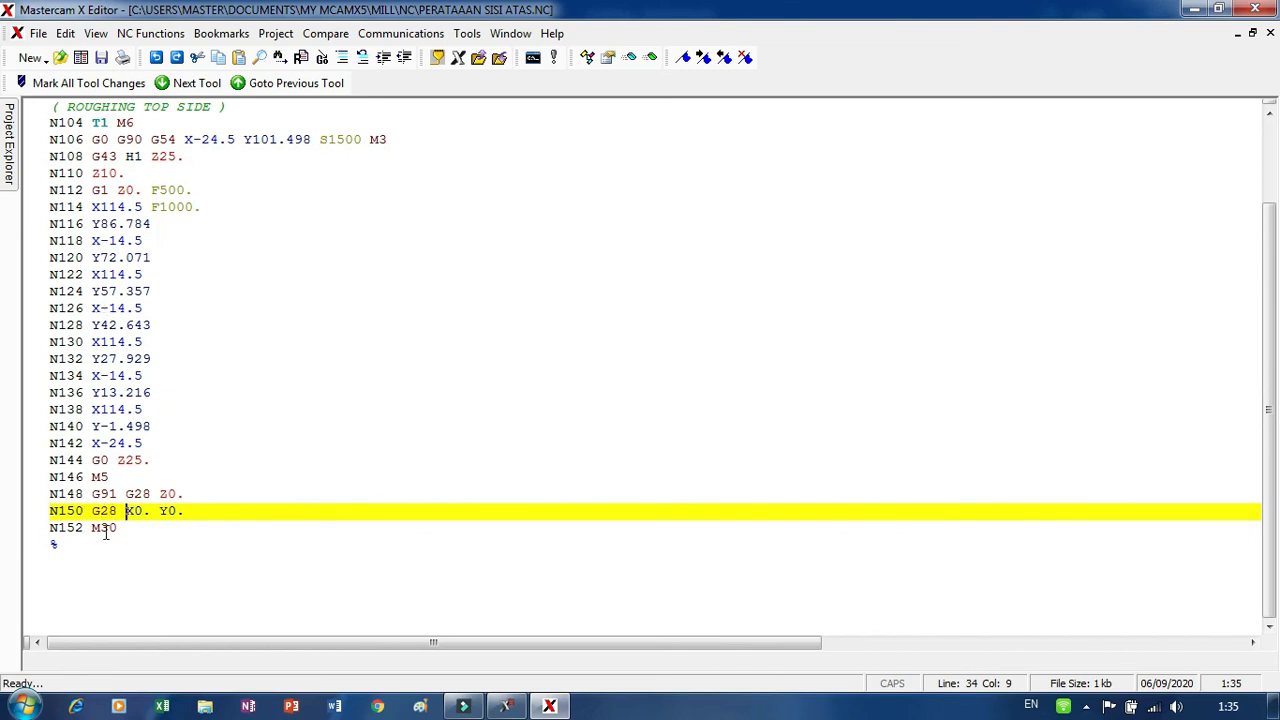
pyautogui.click(98, 477)
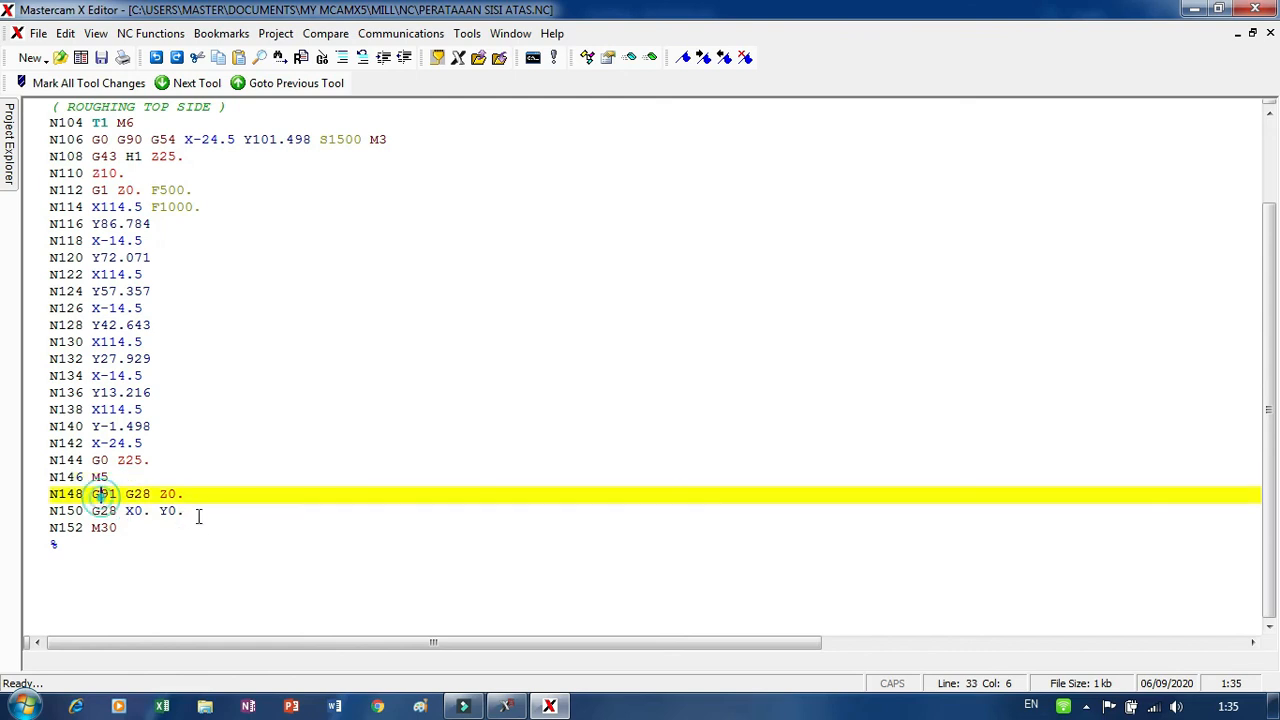
pyautogui.click(96, 494)
pyautogui.scroll(2, 215, 494)
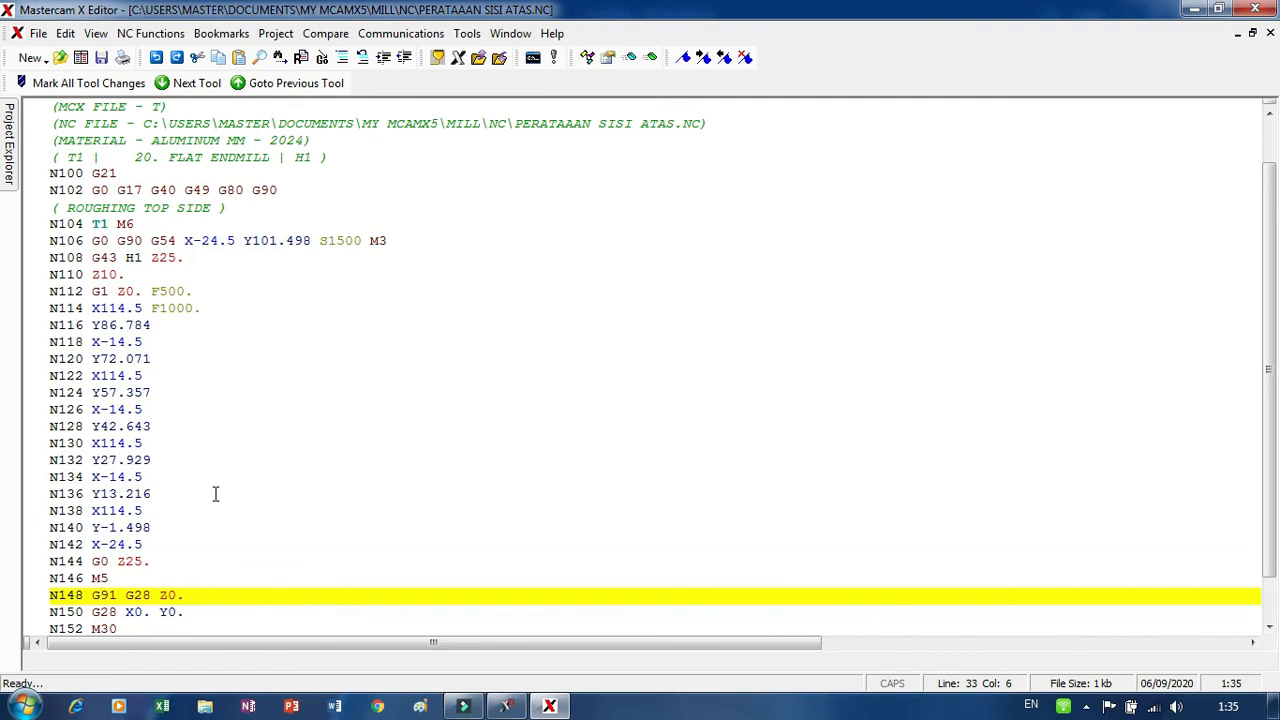
pyautogui.click(138, 240)
pyautogui.scroll(-1, 138, 248)
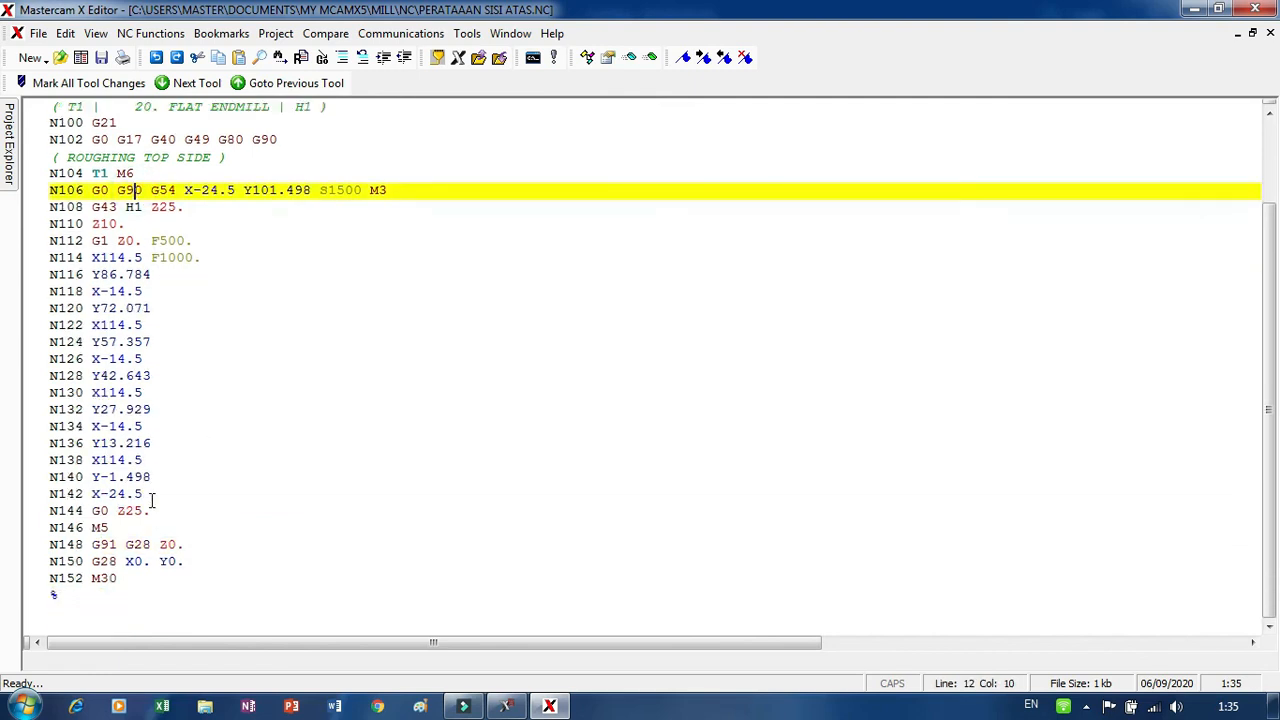
pyautogui.click(104, 547)
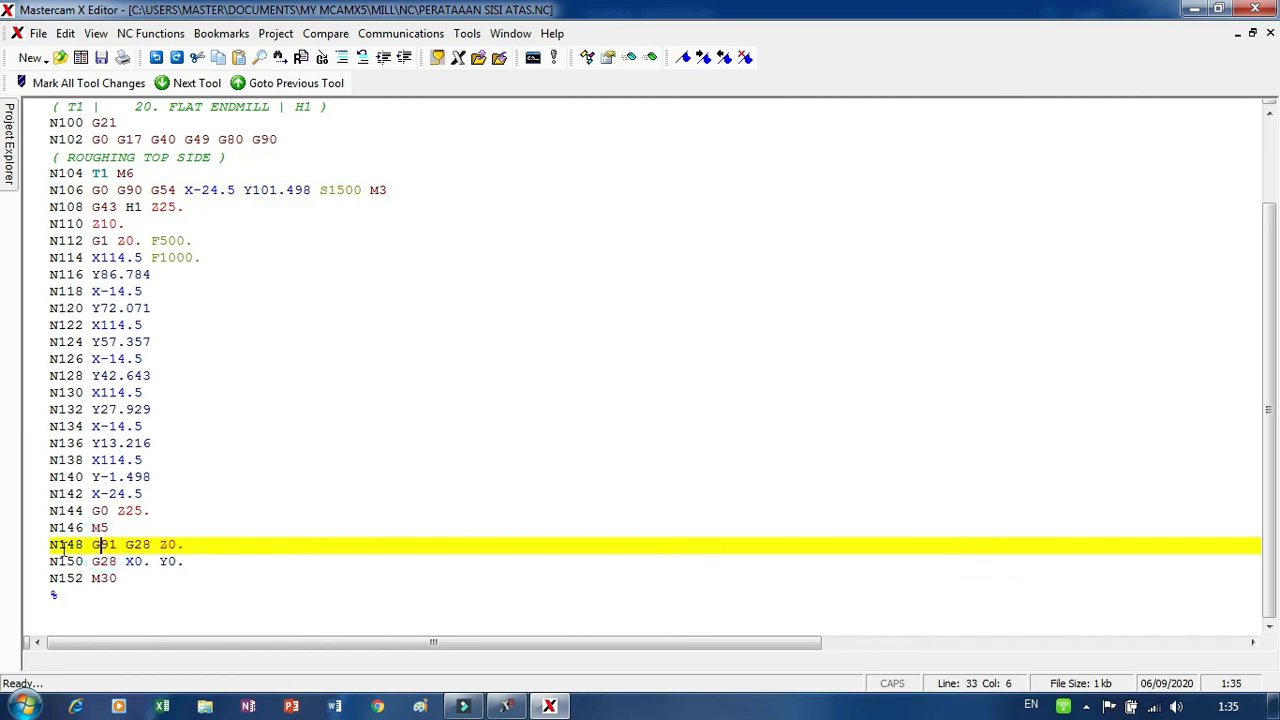
pyautogui.moveTo(48, 547); pyautogui.dragTo(208, 563)
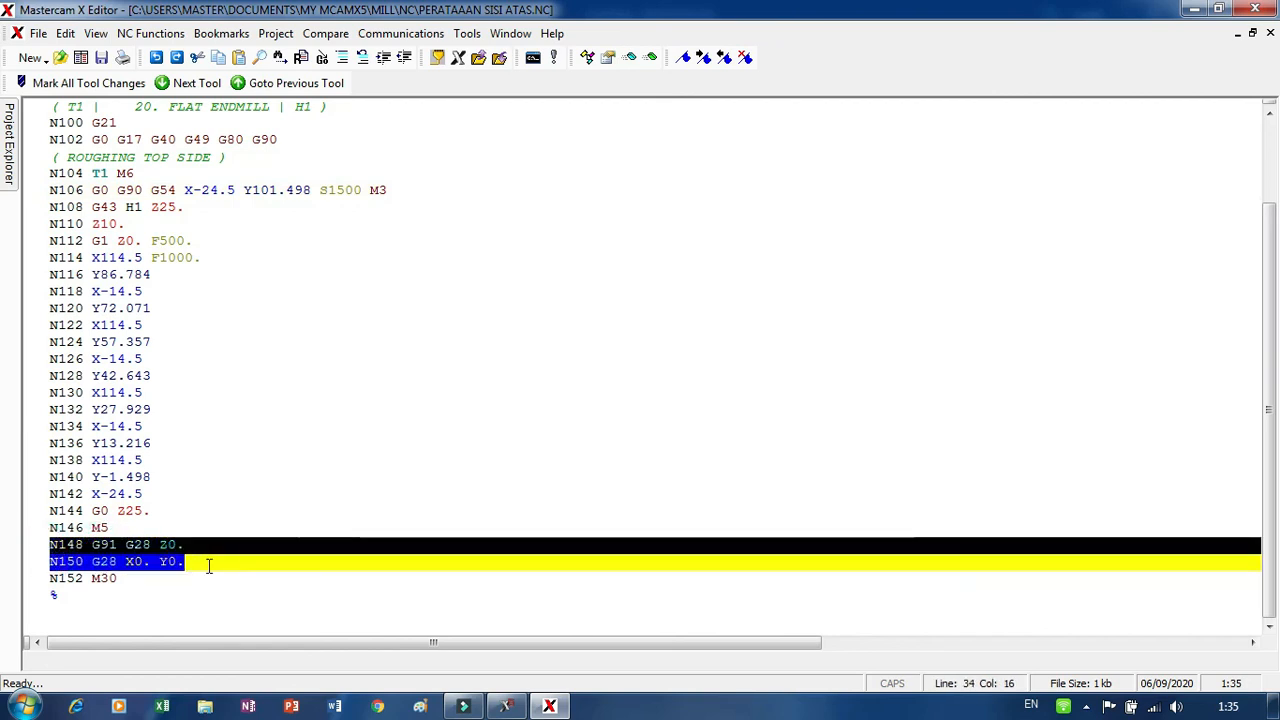
pyautogui.click(27, 527)
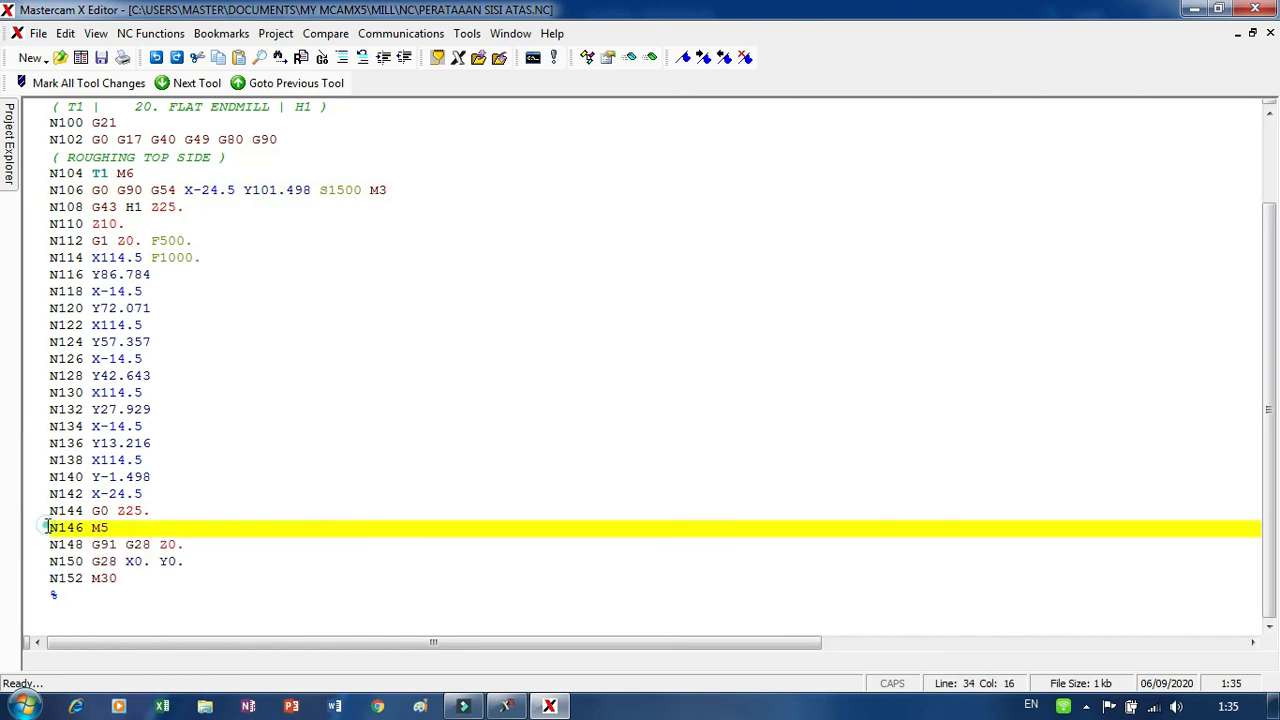
pyautogui.click(111, 546)
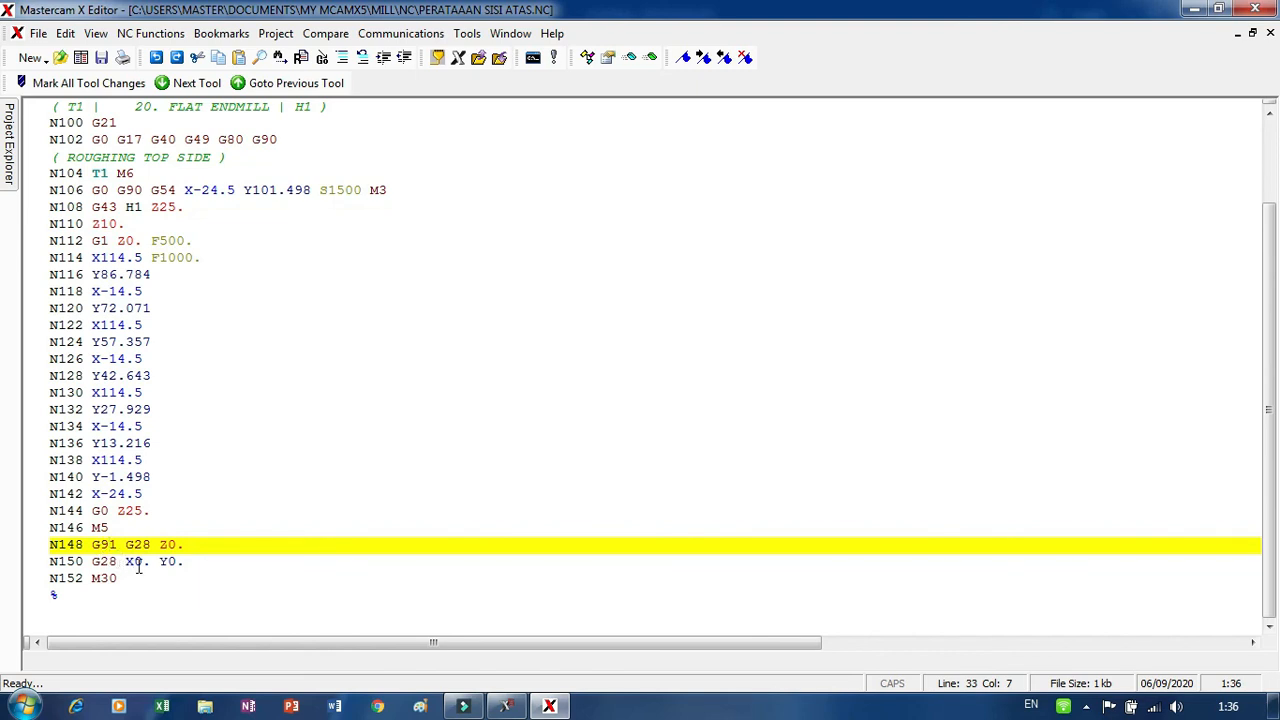
pyautogui.scroll(2, 300, 455)
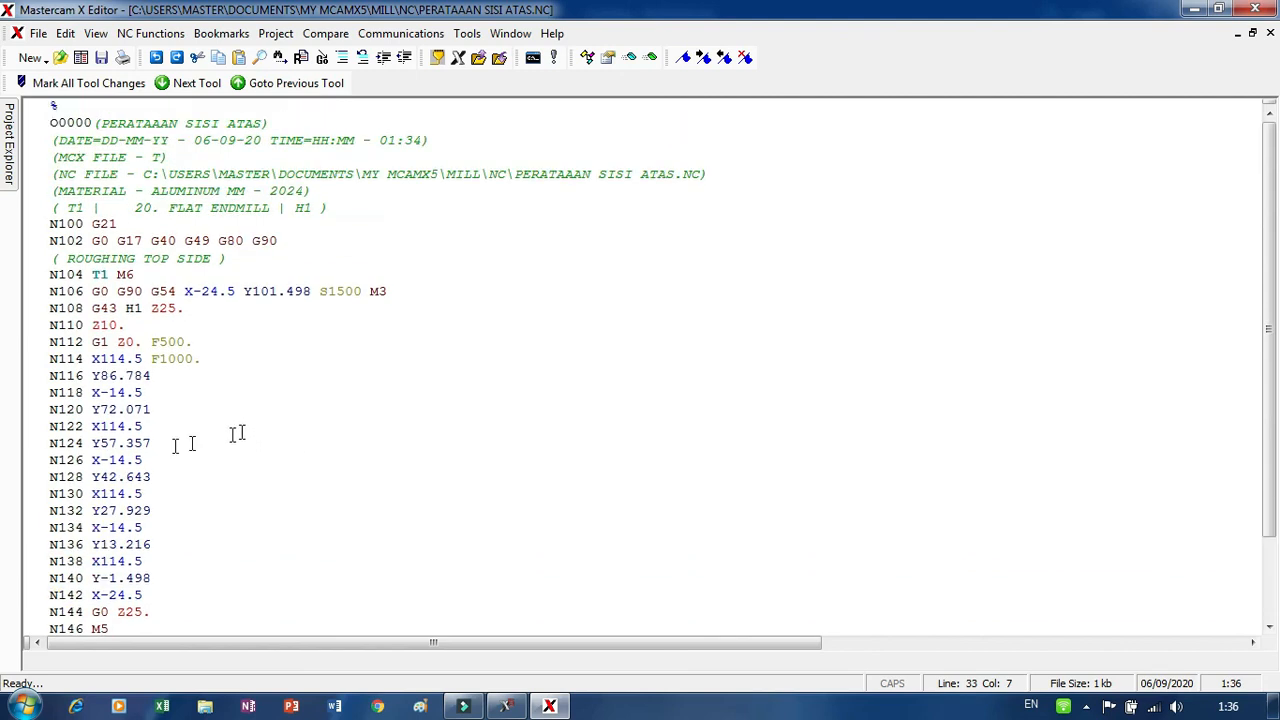
# Review the NC program from header to end and highlight the tool-change block N104 through the closing block N152
pyautogui.scroll(-2, 154, 535)
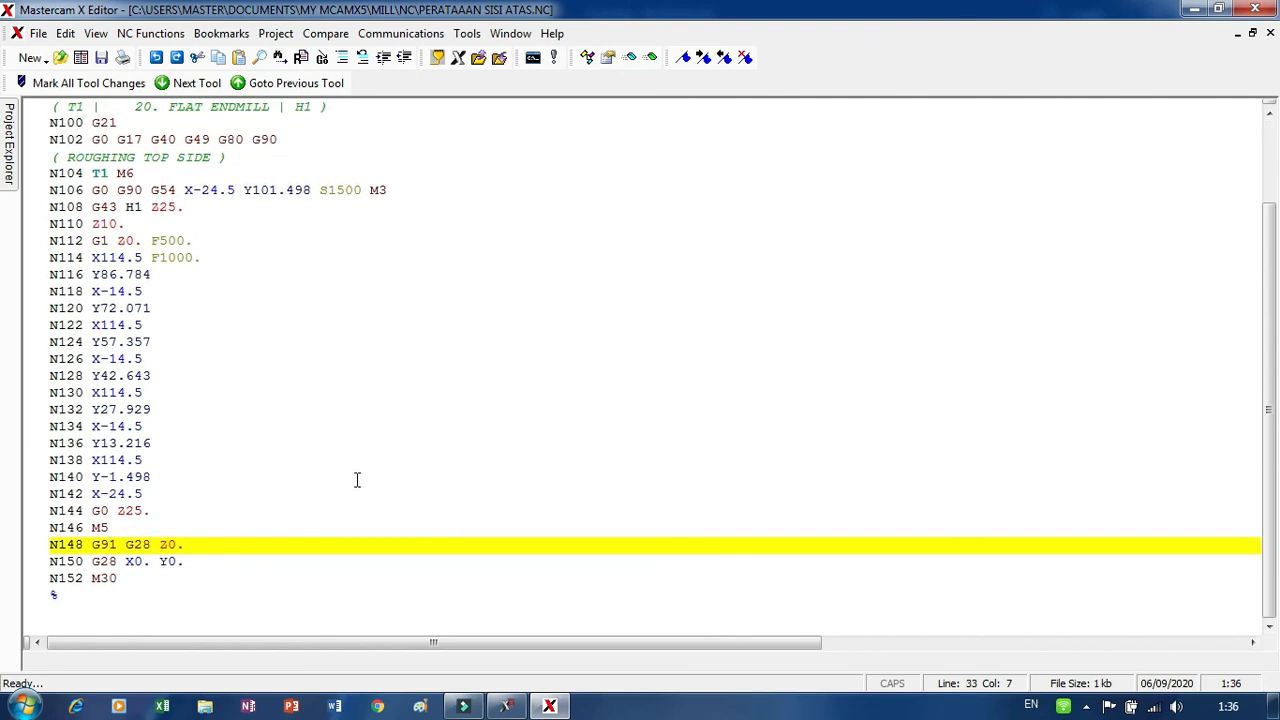
pyautogui.scroll(2, 356, 480)
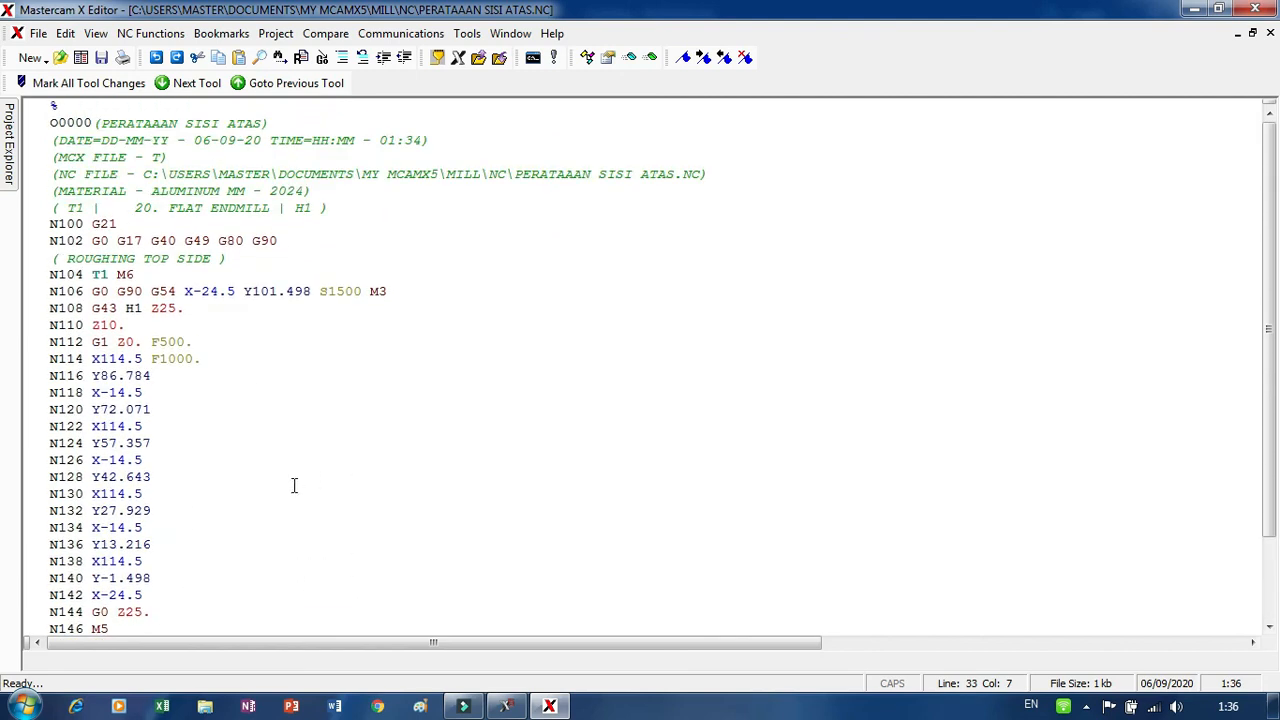
pyautogui.scroll(-4, 292, 462)
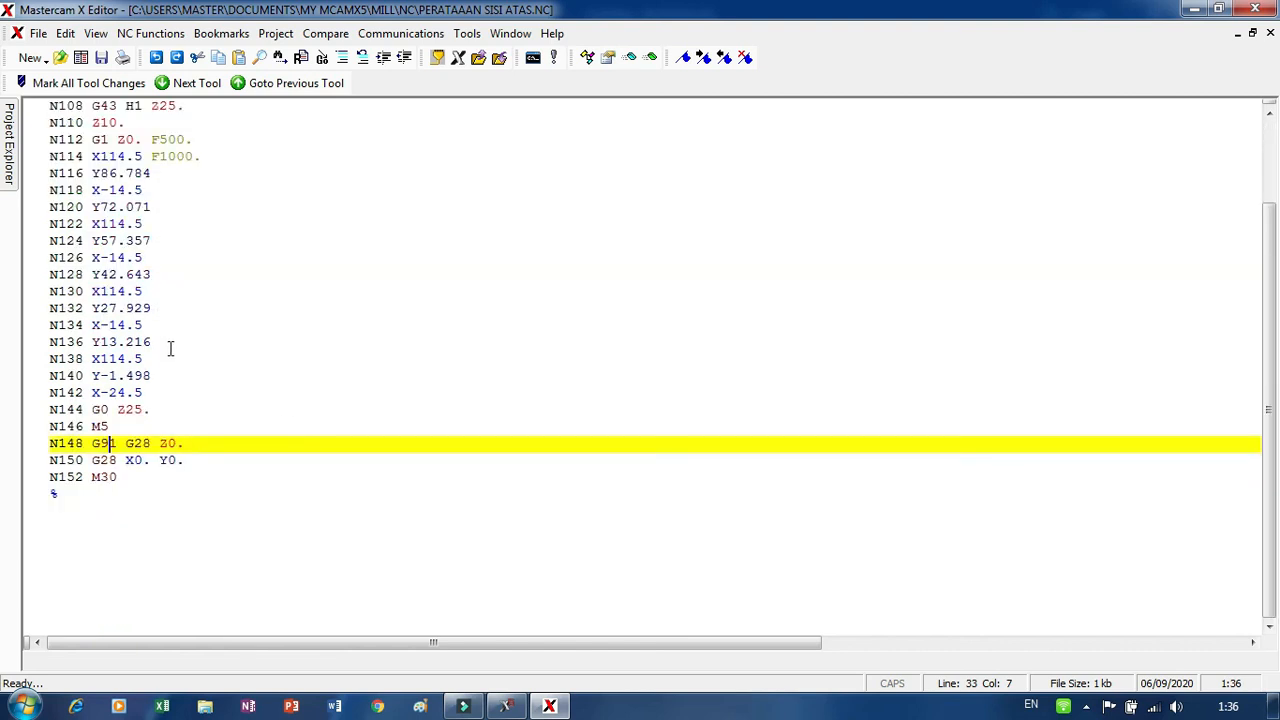
pyautogui.scroll(2, 199, 385)
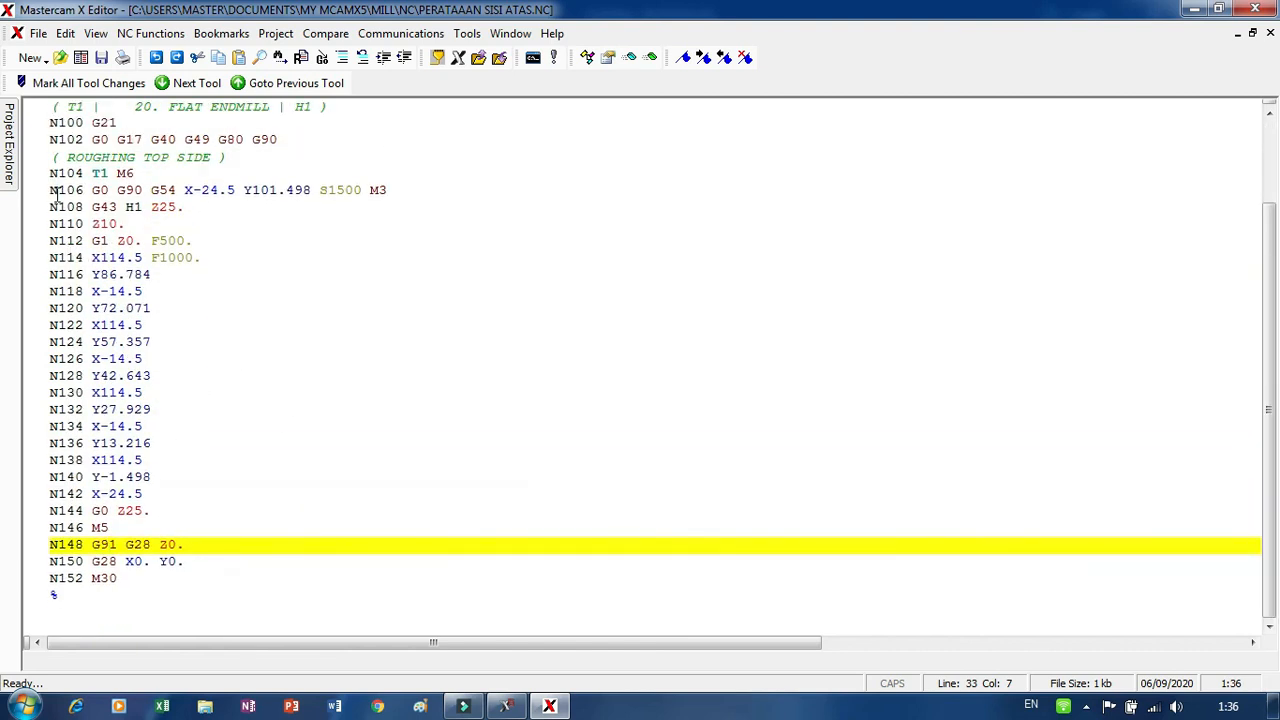
pyautogui.moveTo(52, 178); pyautogui.dragTo(192, 583)
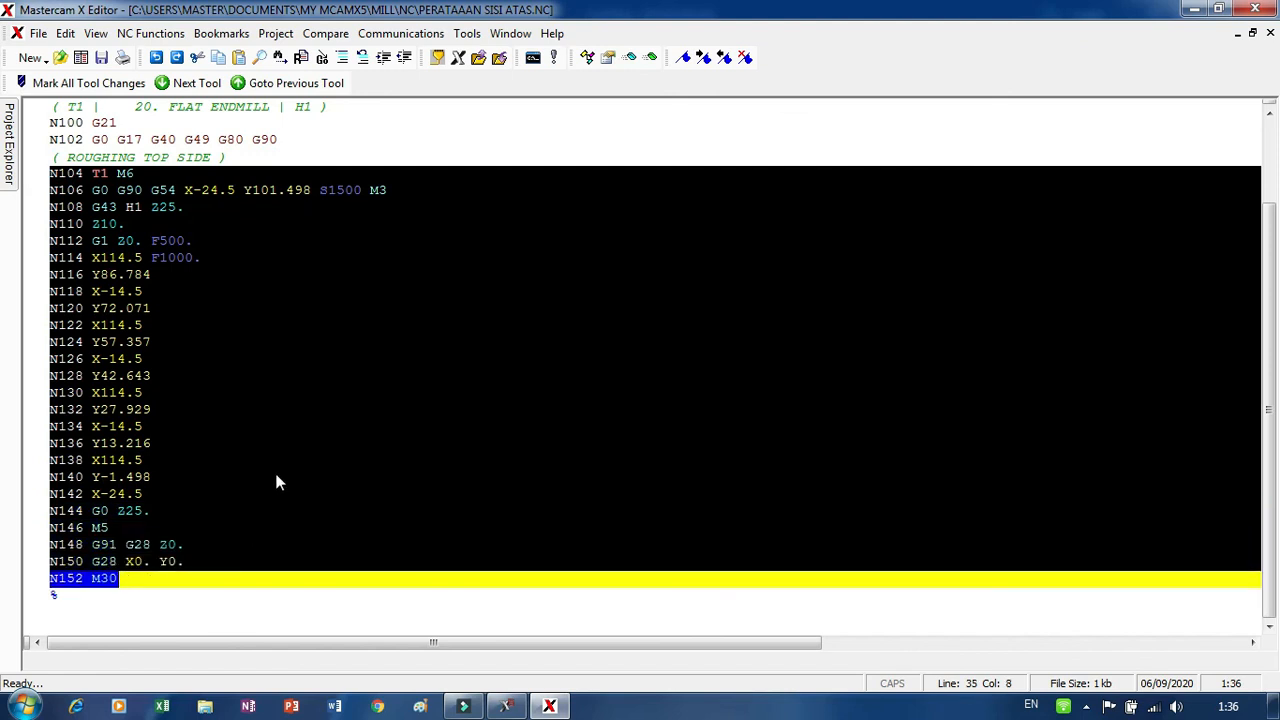
pyautogui.scroll(1, 272, 466)
pyautogui.click(169, 159)
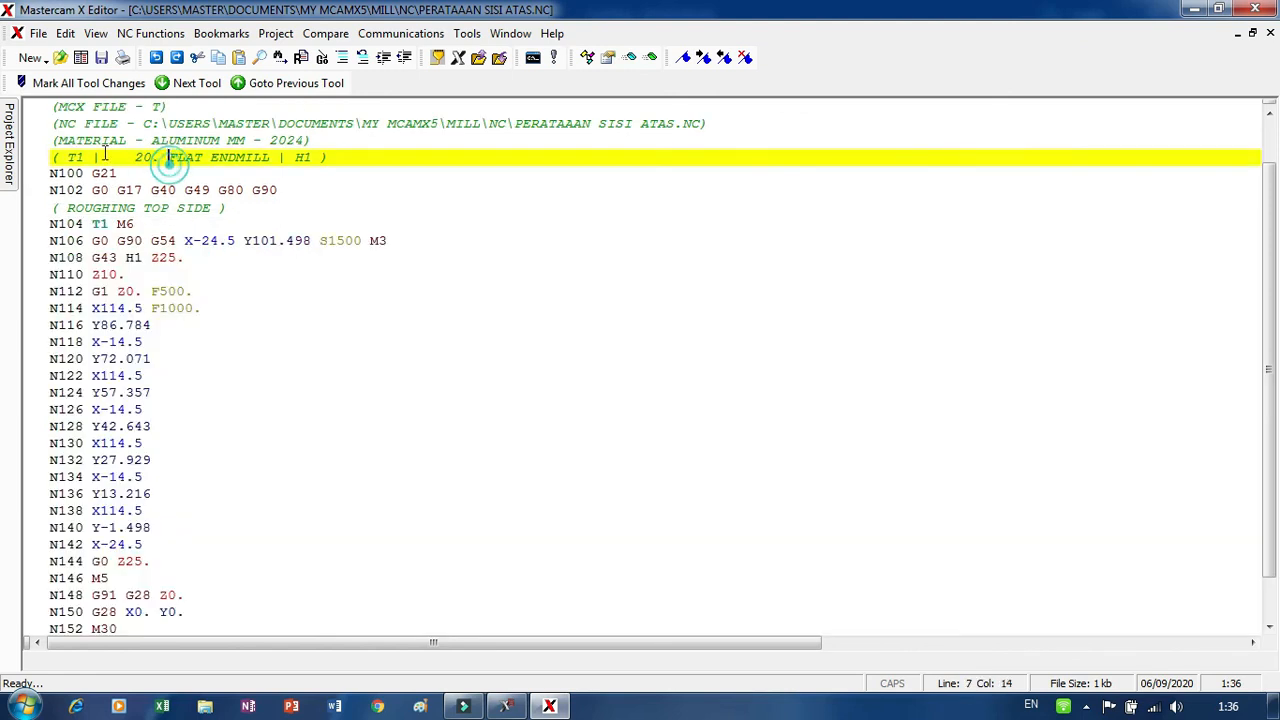
# Select the NC code from the MCX FILE comment through the final % line and look over the selected program
pyautogui.moveTo(51, 108); pyautogui.dragTo(141, 643)
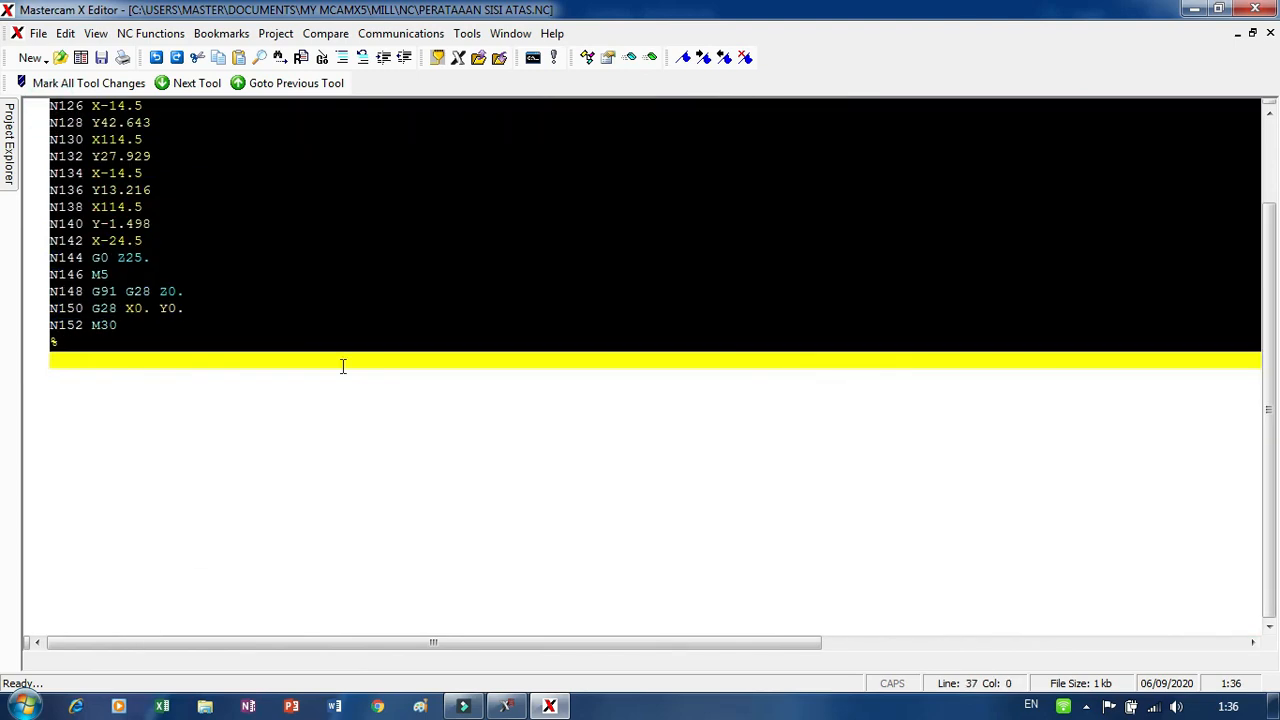
pyautogui.scroll(7, 391, 457)
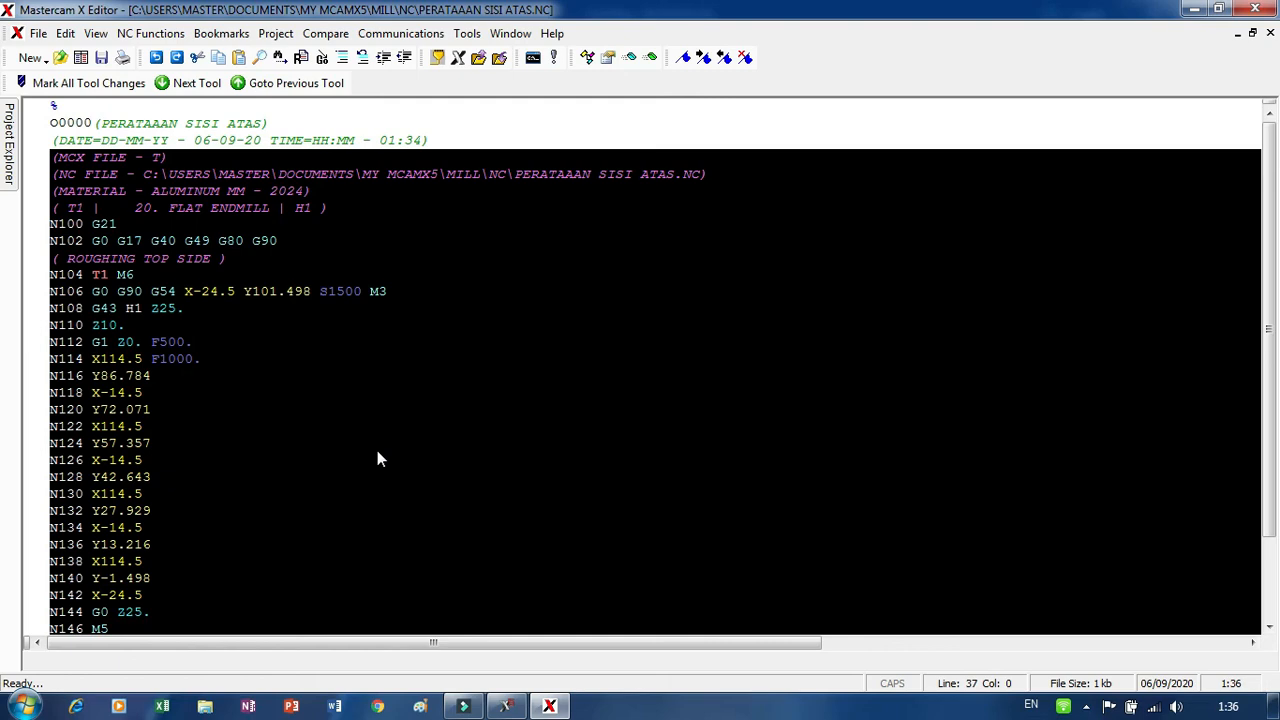
pyautogui.scroll(-2, 364, 418)
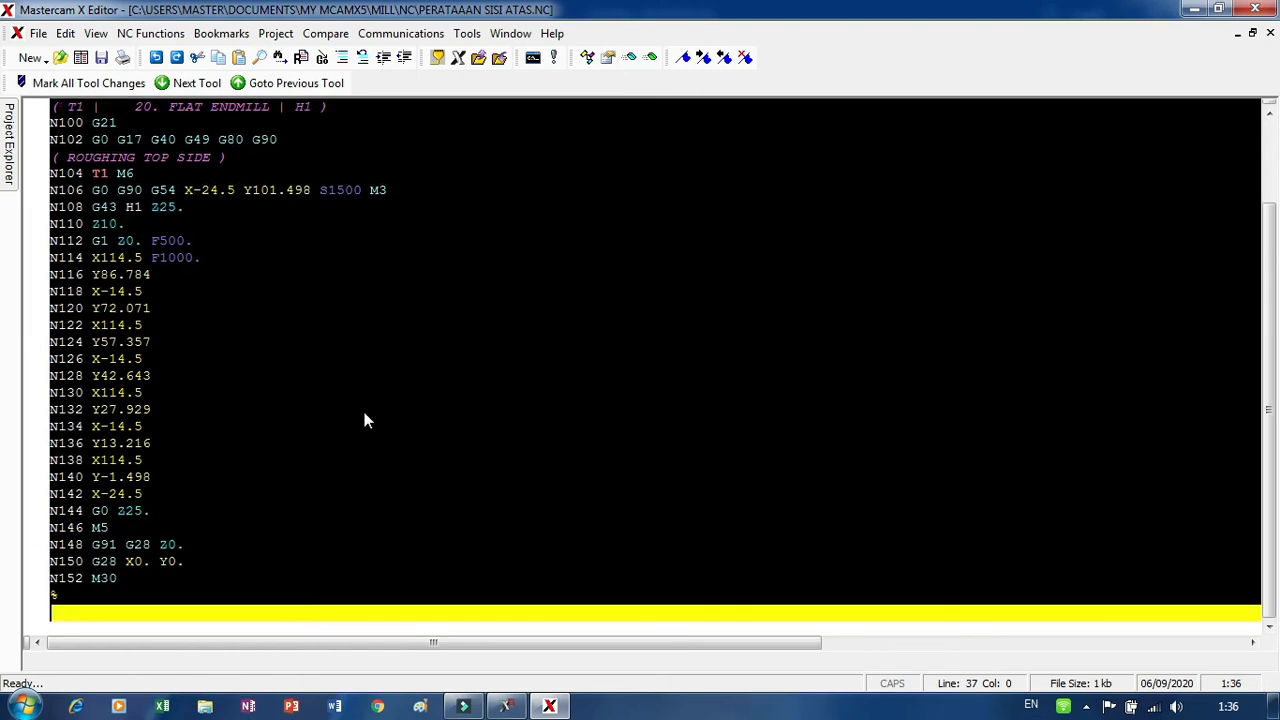
pyautogui.scroll(2, 364, 420)
pyautogui.scroll(-2, 364, 420)
pyautogui.scroll(2, 360, 432)
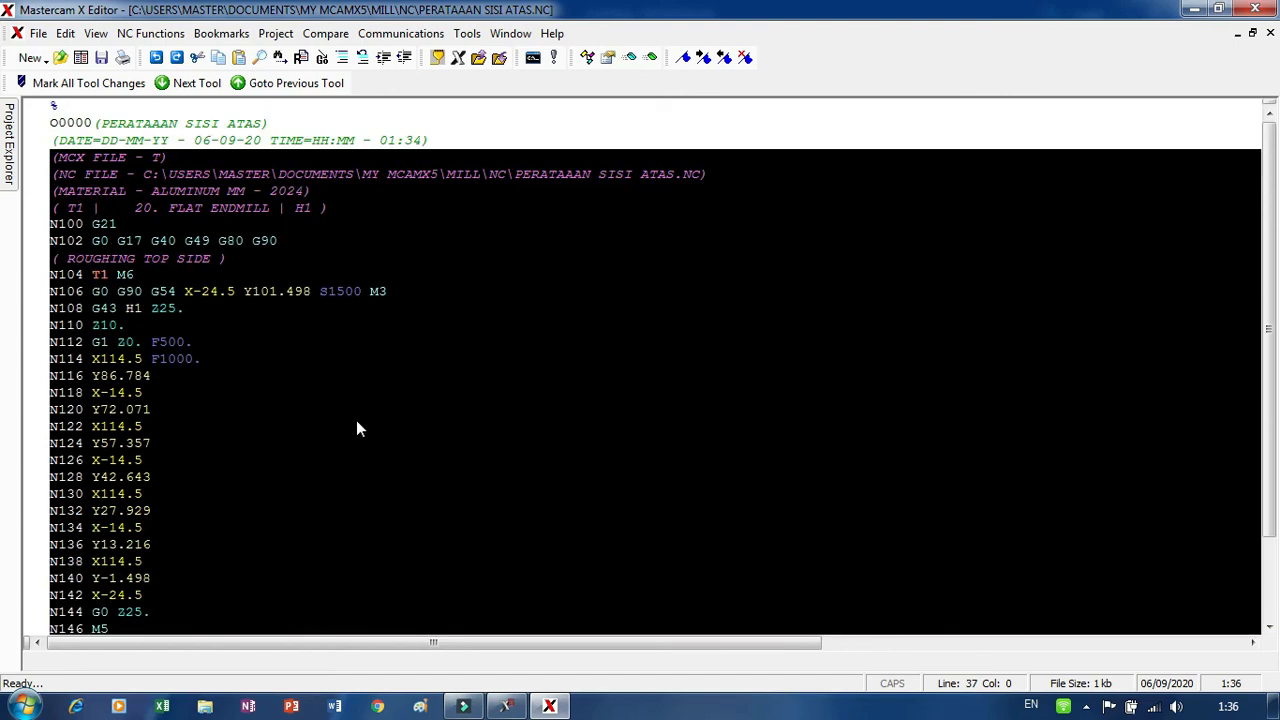
pyautogui.scroll(-3, 358, 428)
pyautogui.scroll(3, 351, 444)
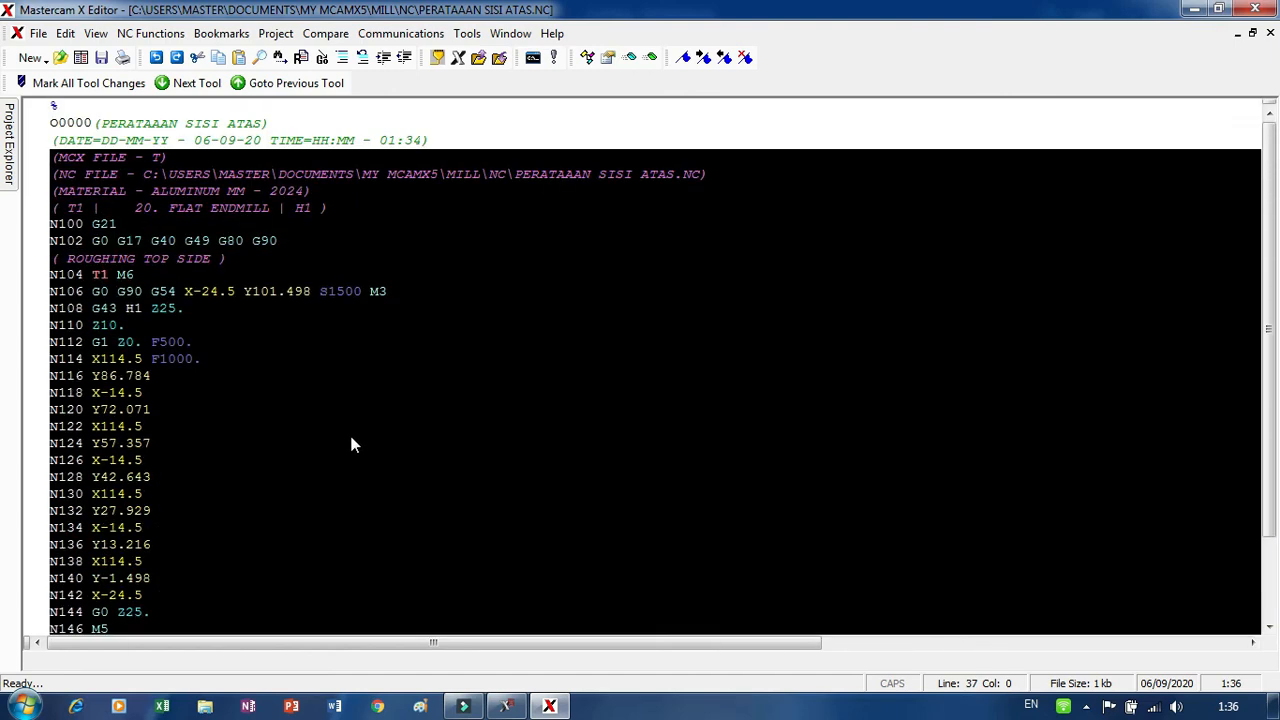